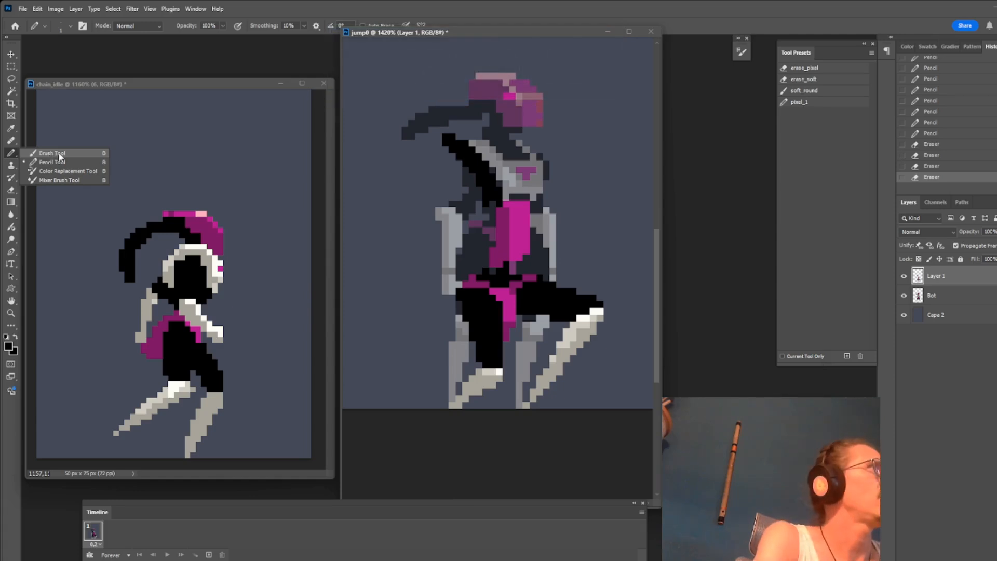
Activate the Brush tool, browse the available panels, and load the saved pixel_1 pencil preset
left_click(59, 154)
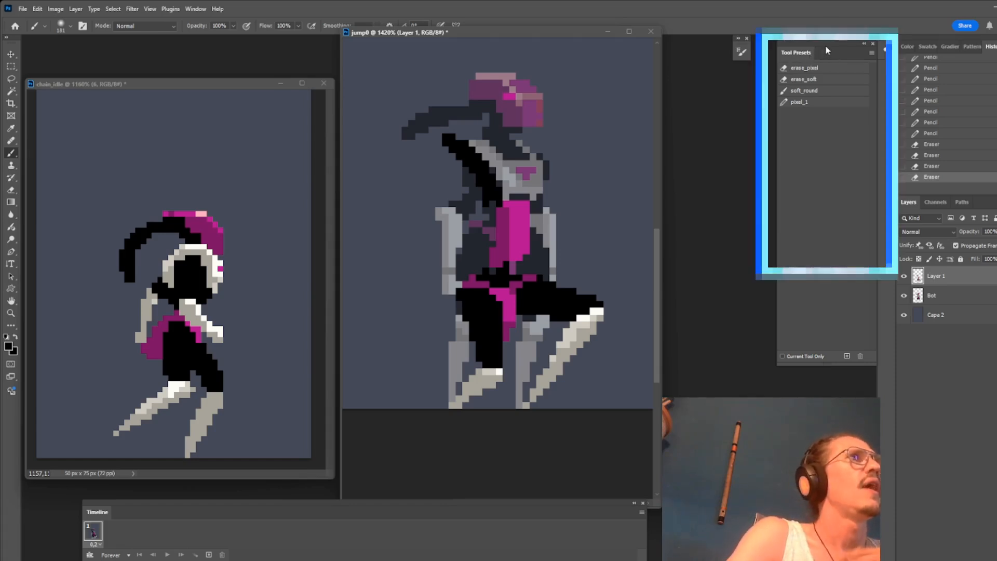
left_click(195, 8)
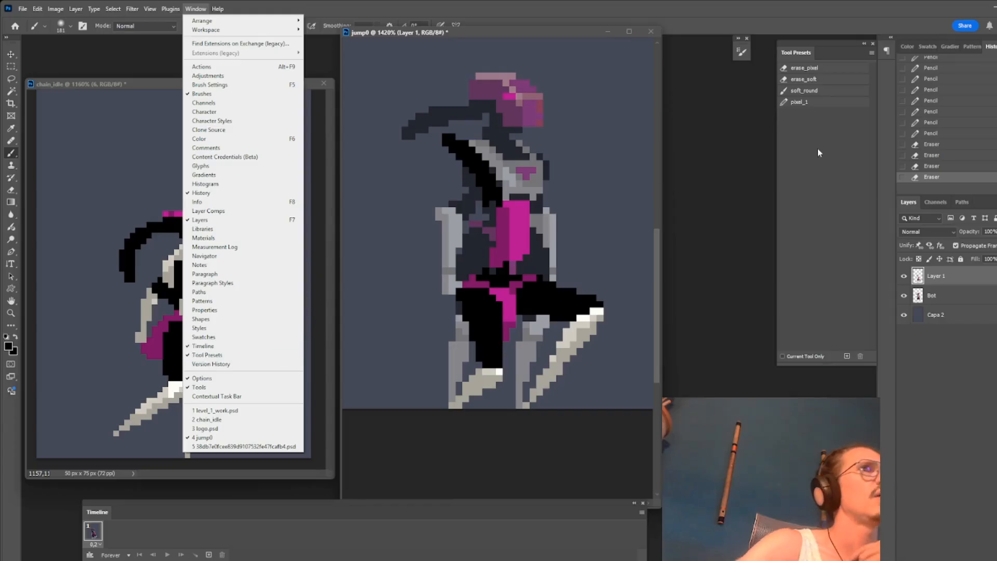
left_click(826, 85)
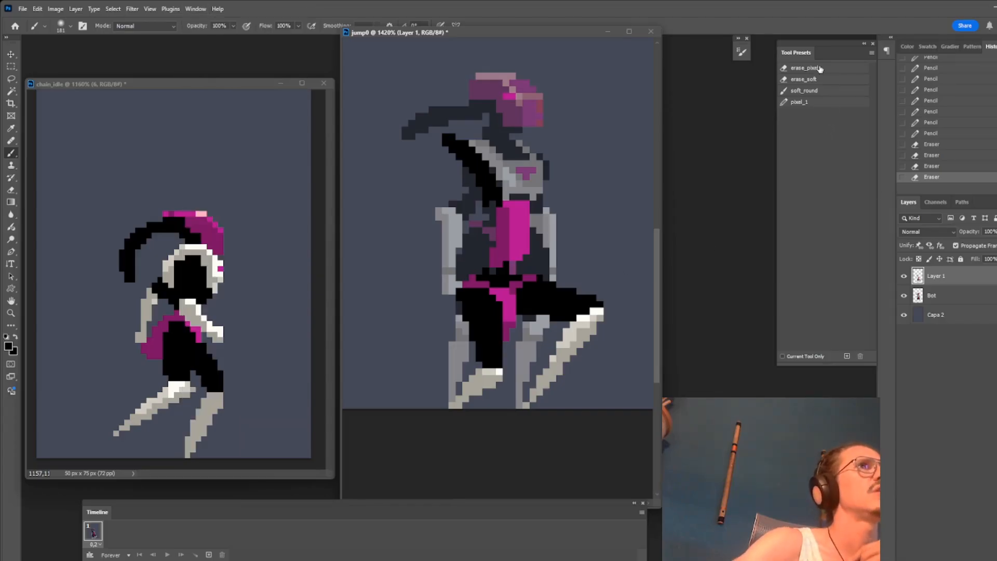
scroll(462, 275, "up", 1)
scroll(466, 290, "down", 3)
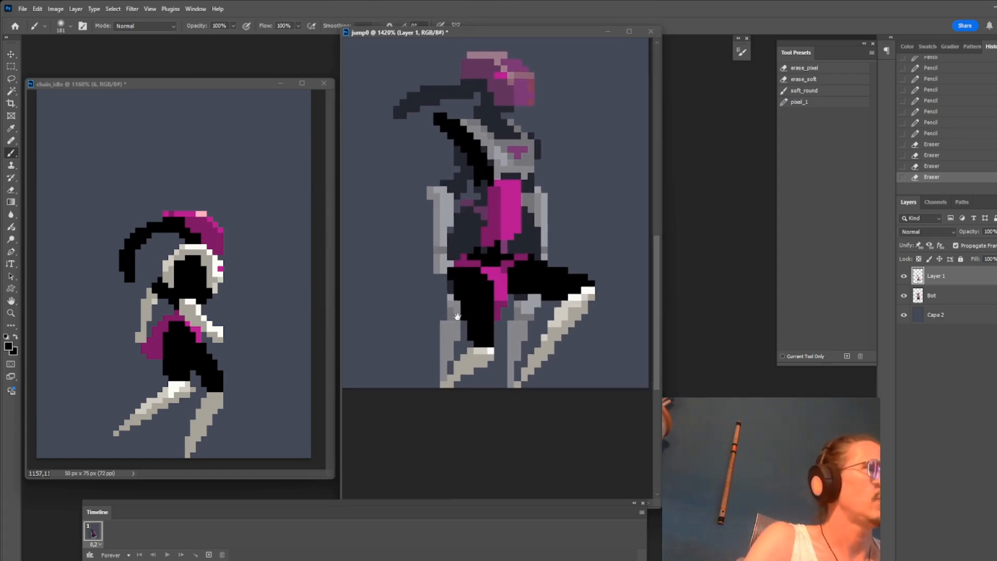
scroll(467, 309, "down", 1)
scroll(470, 322, "up", 1)
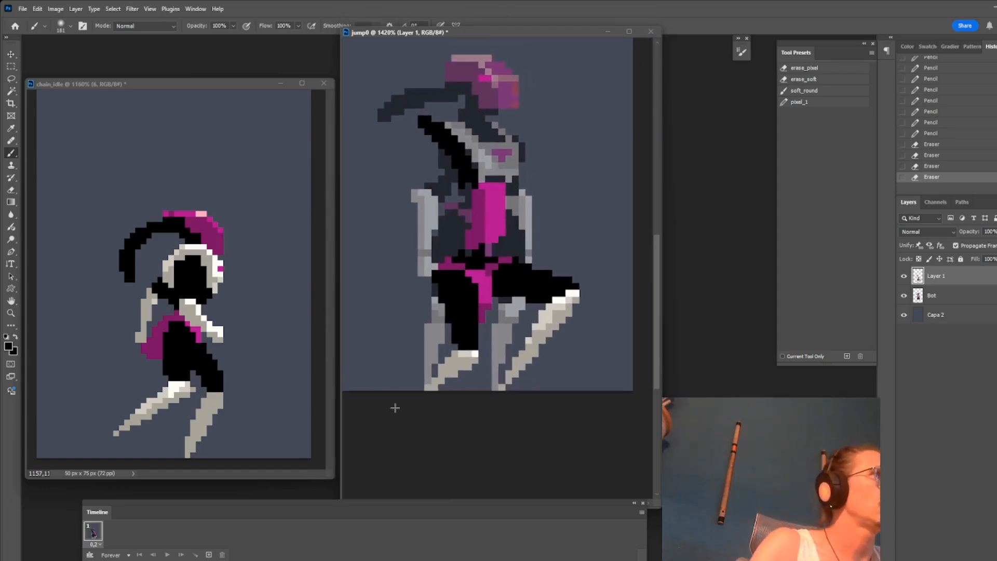
left_click(800, 102)
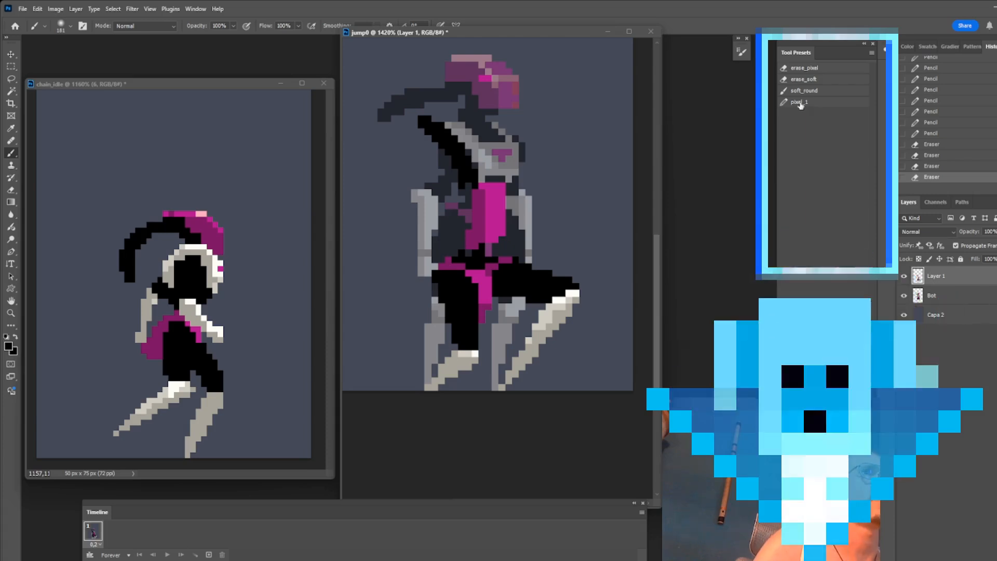
scroll(467, 265, "up", 3)
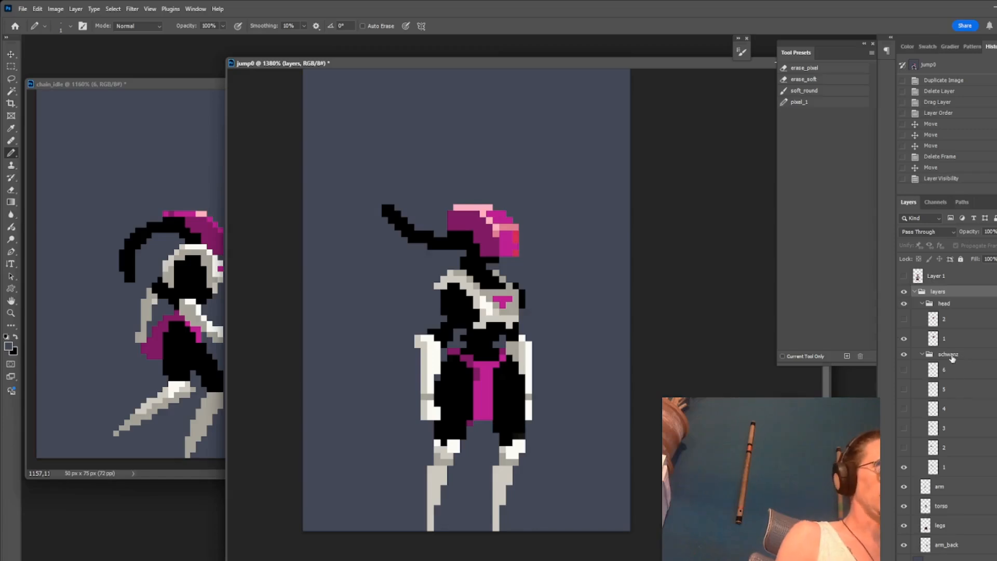
Rename the "schwanz" layer group to "Tail"
double_click(948, 354)
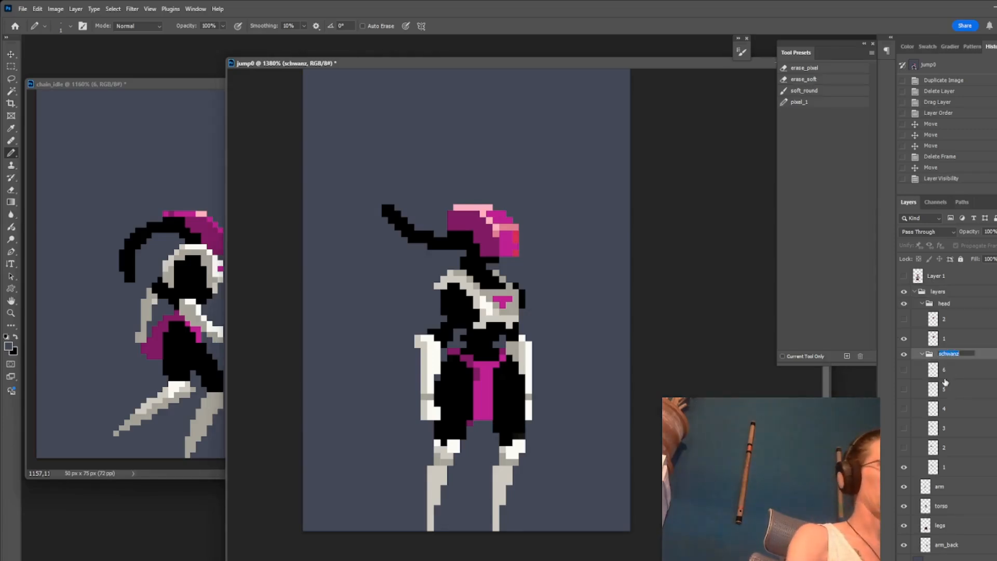
type("Ta")
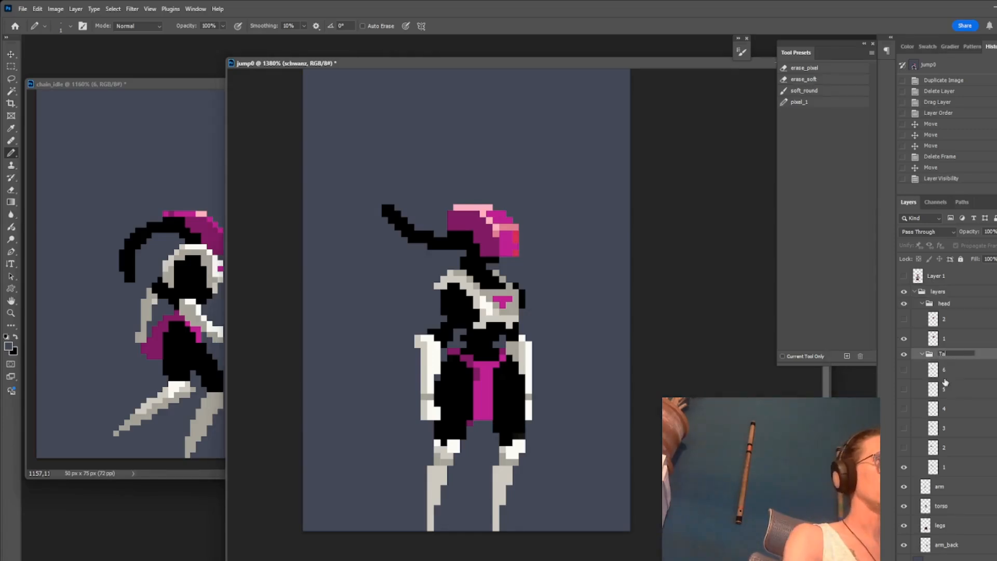
type("il")
key("Return")
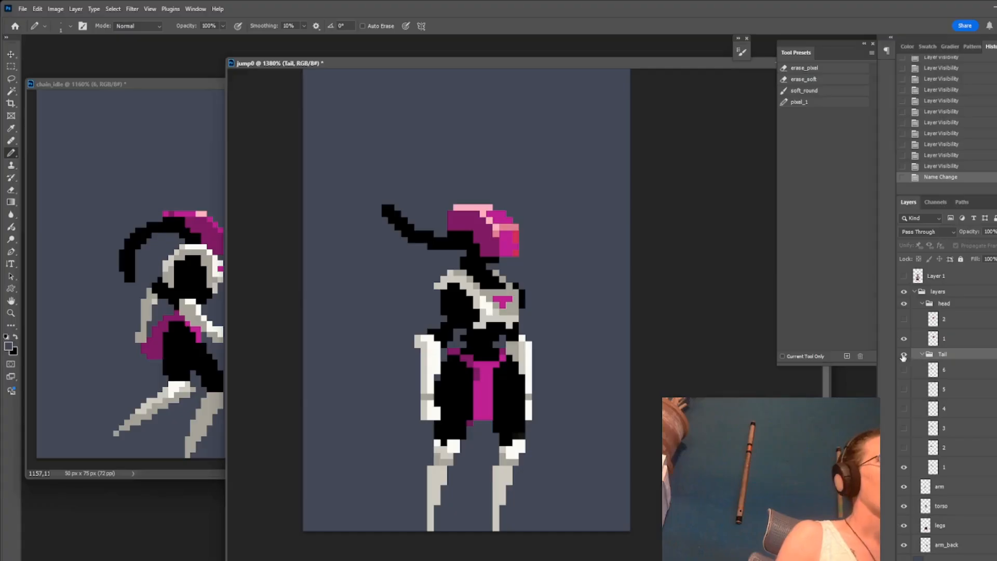
Toggle the Tail group's visibility off and on, and show its layers 2 through 6 together with layer 1
left_click(905, 355)
left_click(905, 354)
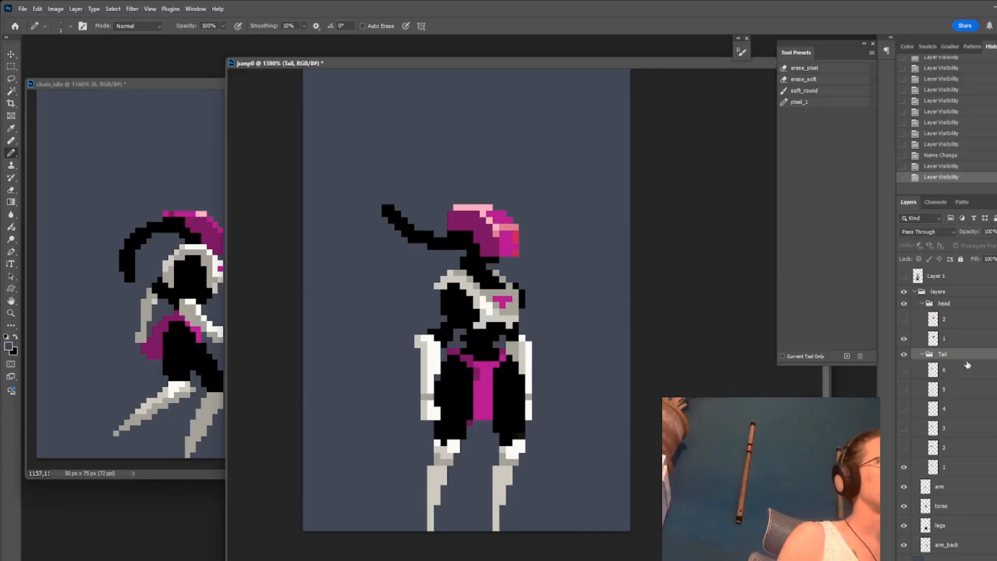
left_click(905, 448)
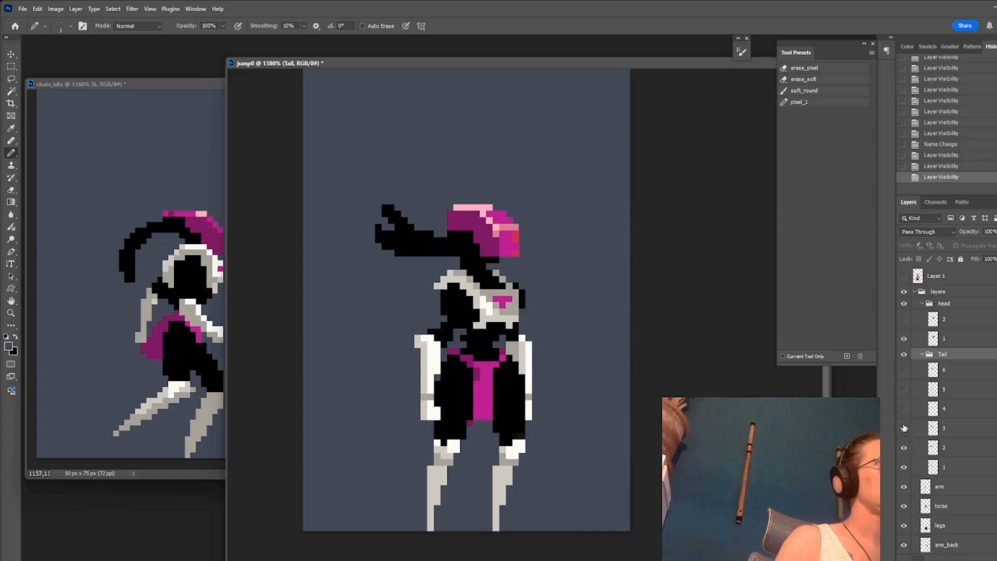
left_click(904, 428)
left_click(904, 409)
left_click(905, 390)
left_click(904, 369)
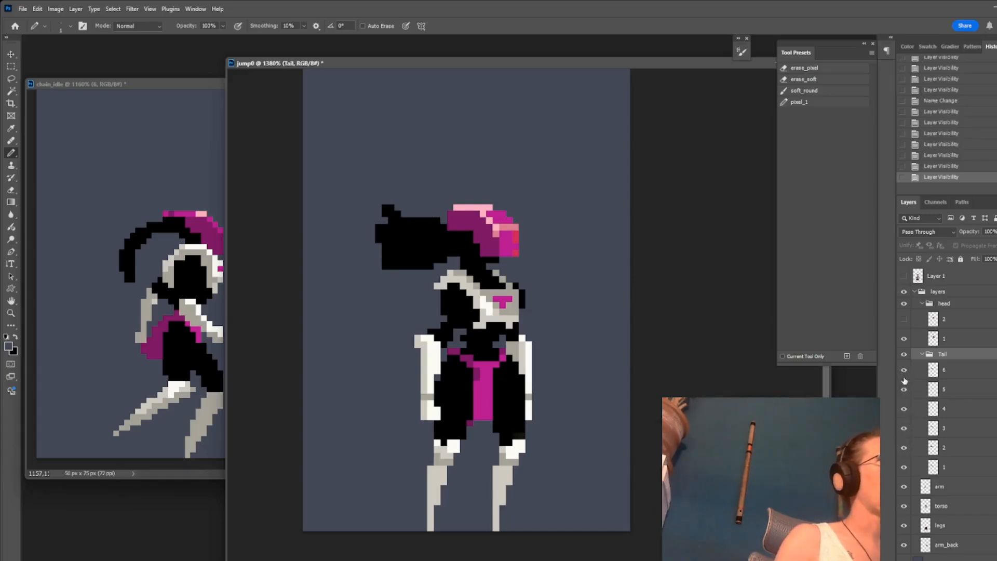
Hide layers 1 through 5 of the Tail group, leaving only tail layer 6 visible
left_click_drag(905, 467, 906, 388)
left_click(904, 389)
left_click(905, 370)
left_click(904, 389)
left_click(904, 369)
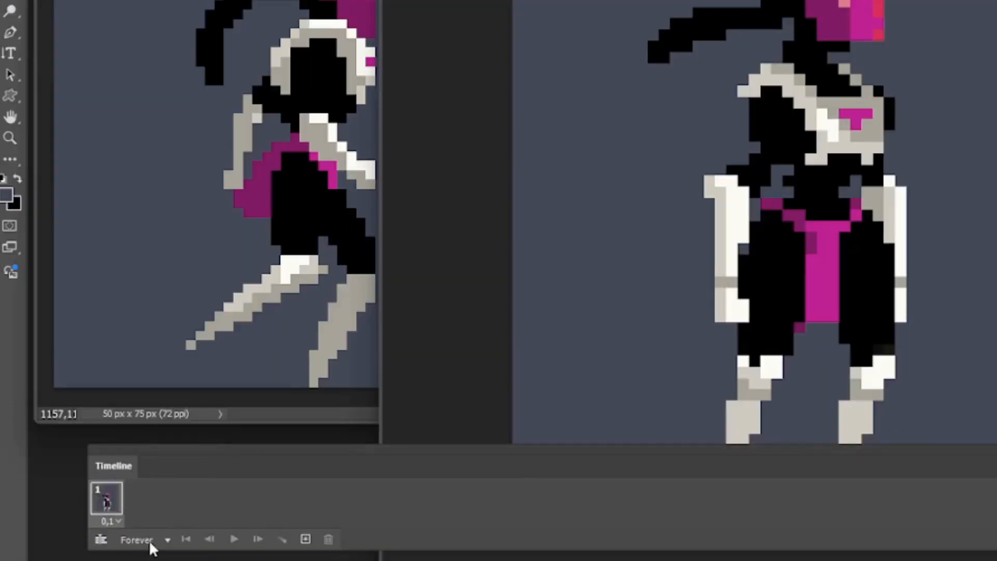
Keep the animation looping forever and set the first frame's delay to 0.2 seconds
left_click(165, 539)
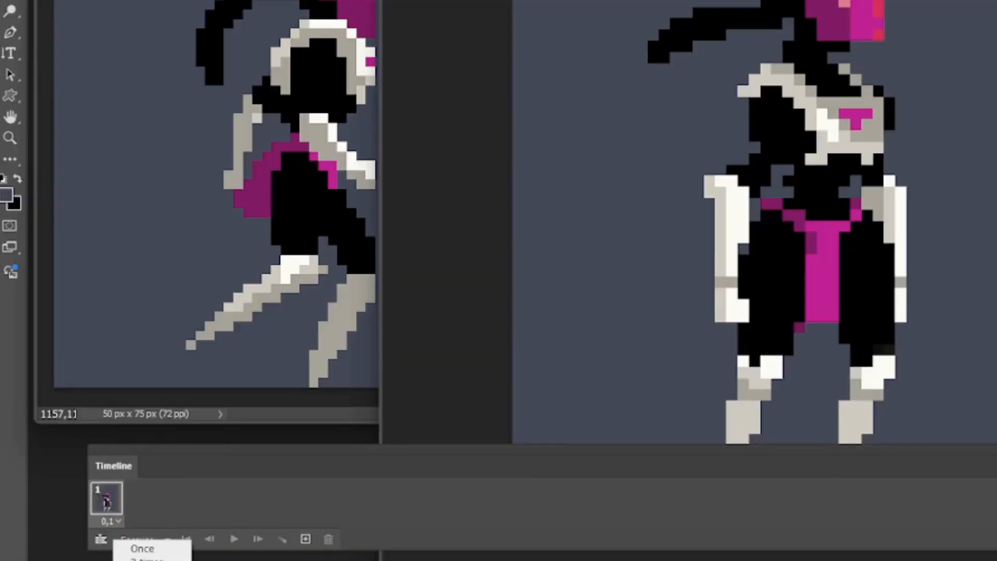
left_click(137, 560)
left_click(118, 521)
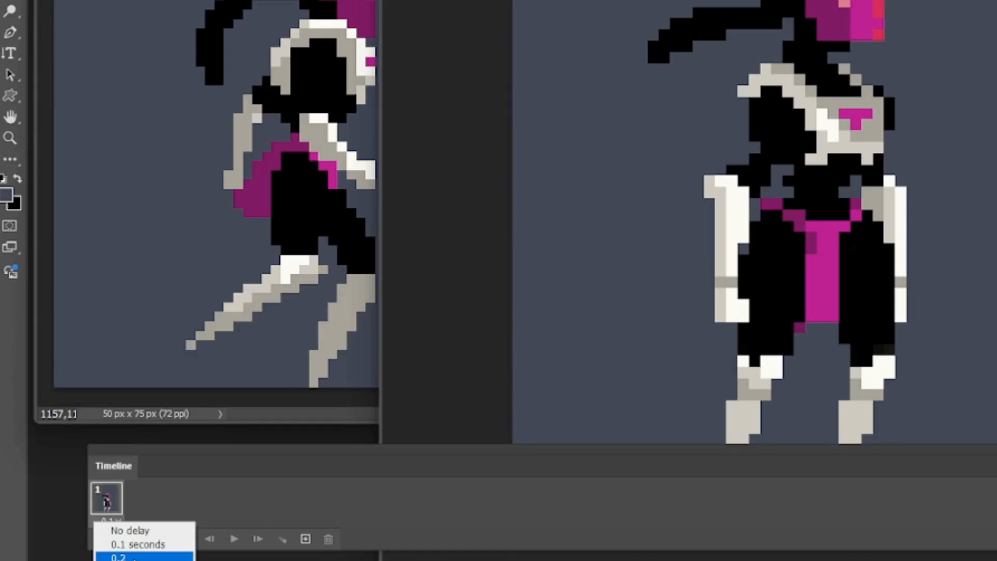
left_click(134, 558)
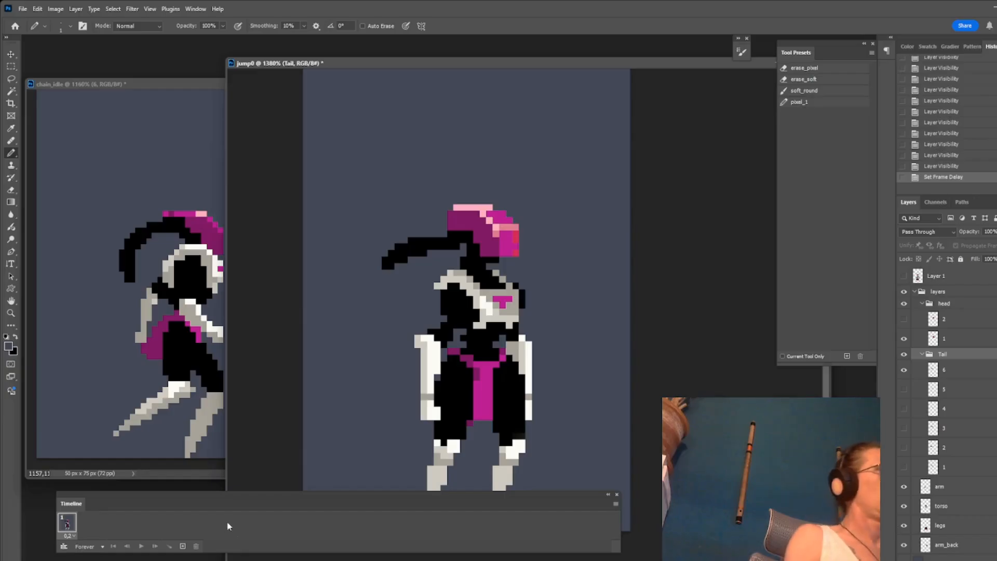
Reposition the Timeline so its controls are fully accessible, and duplicate frame 1 to create frame 2
left_click_drag(414, 491, 427, 529)
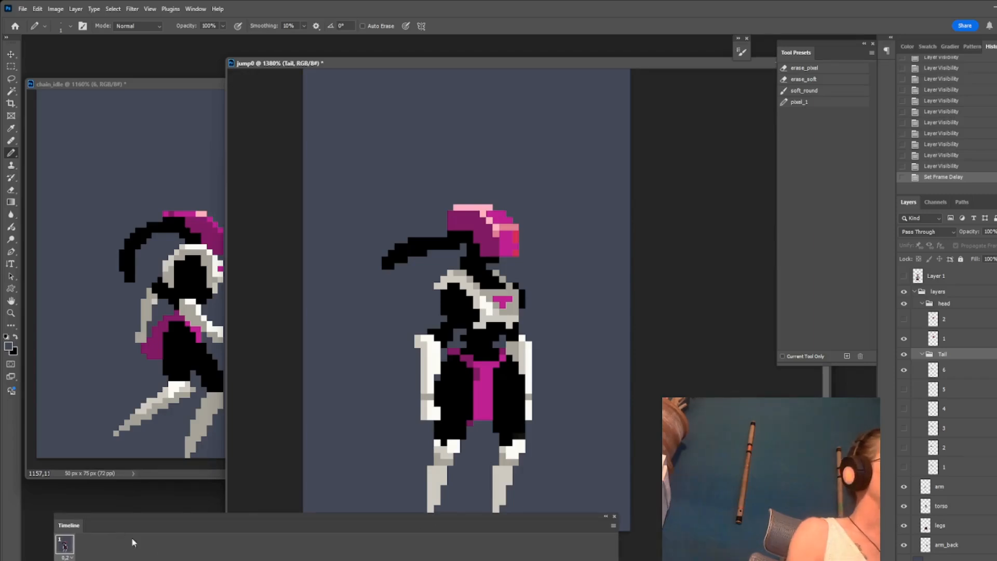
left_click_drag(211, 521, 209, 485)
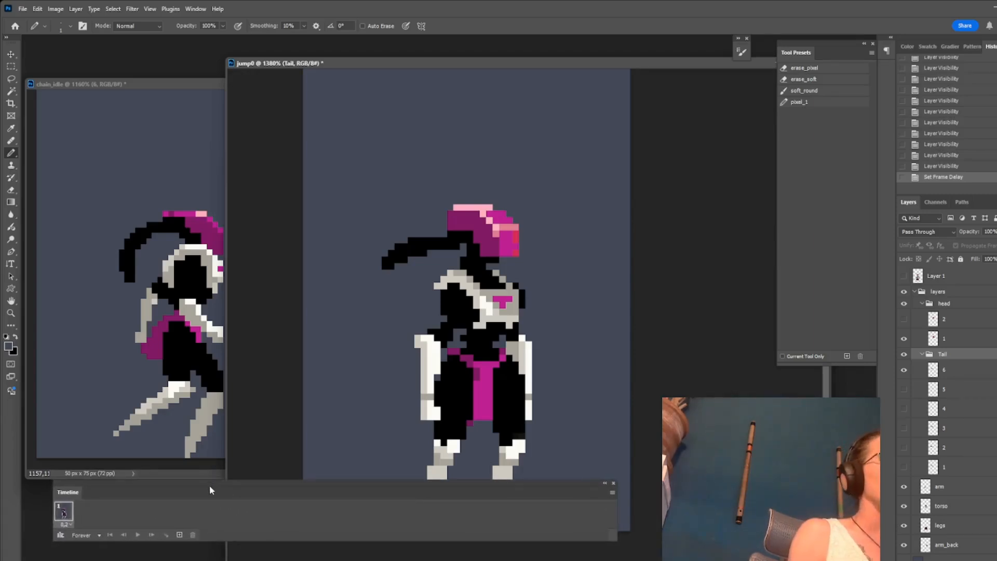
left_click(179, 535)
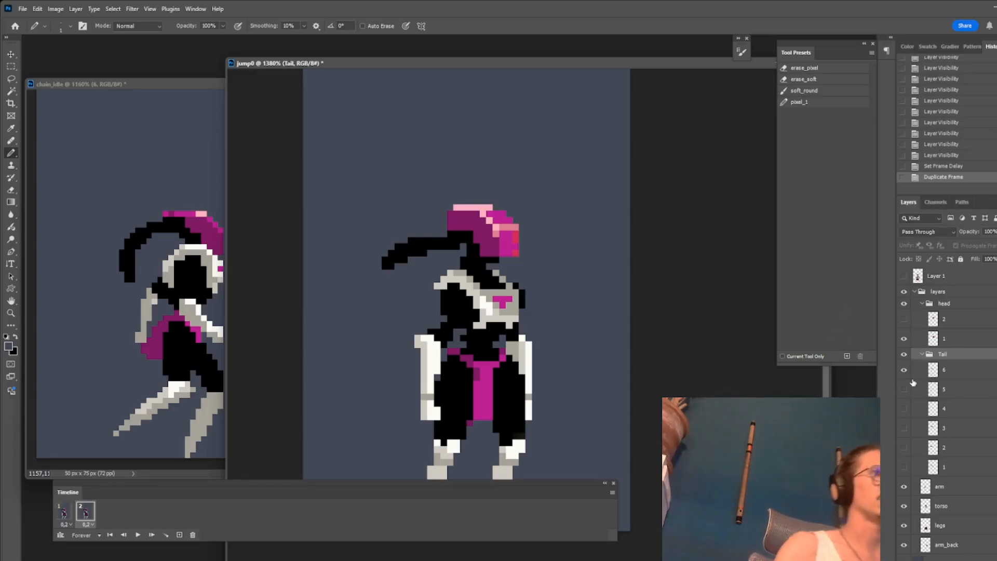
left_click(63, 514)
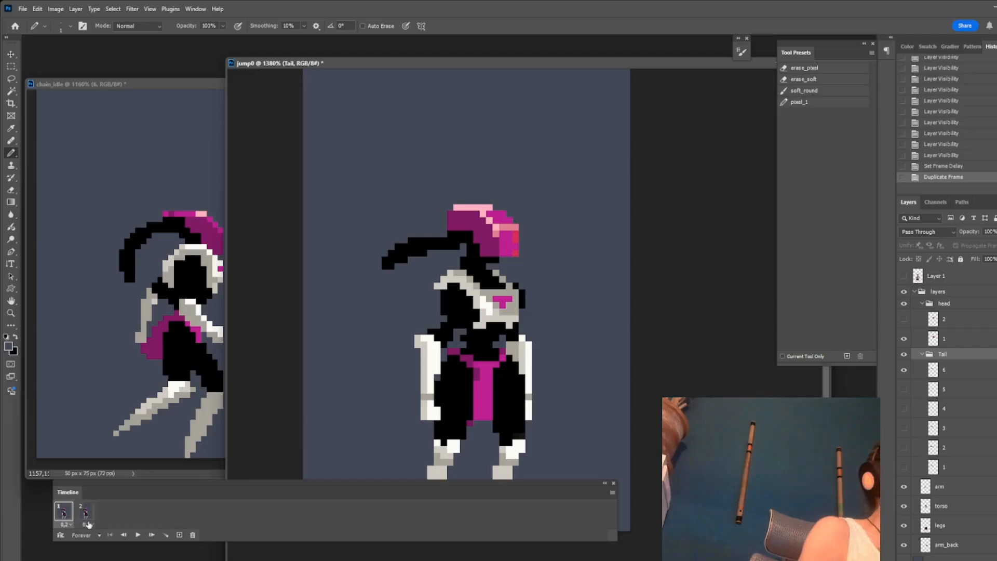
left_click(85, 514)
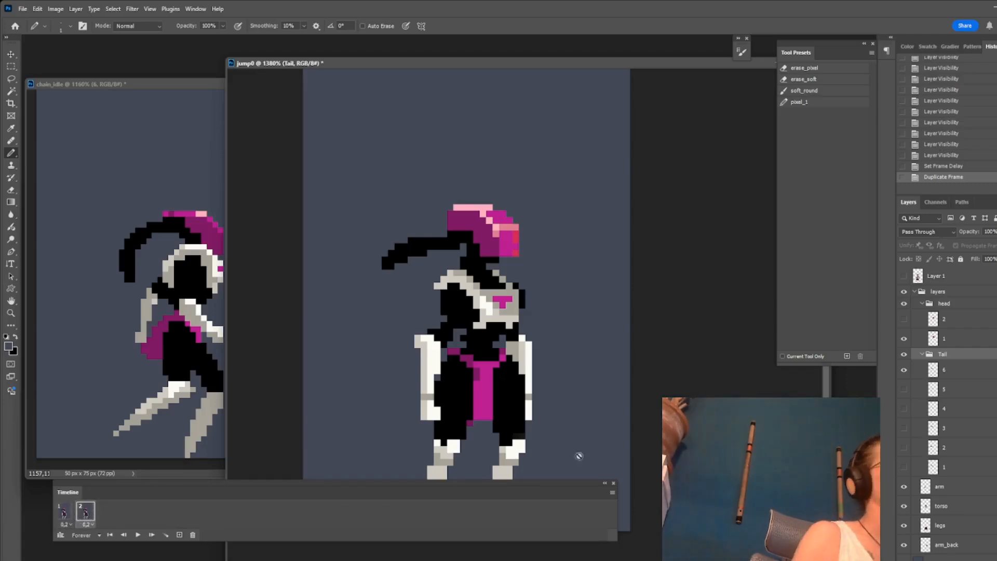
In frame 2, hide tail layer 6 and show tail layer 1 instead
left_click(954, 307)
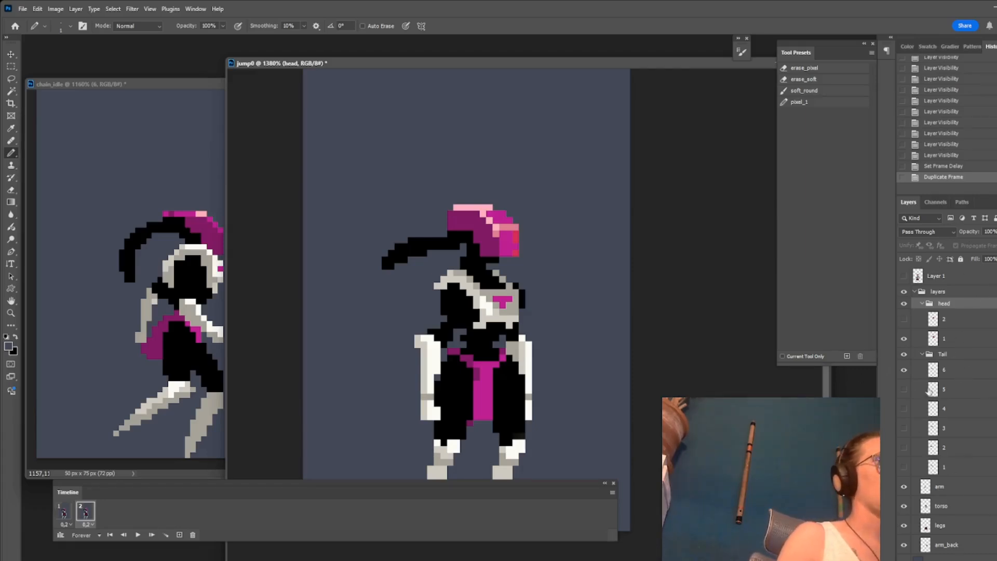
left_click(903, 370)
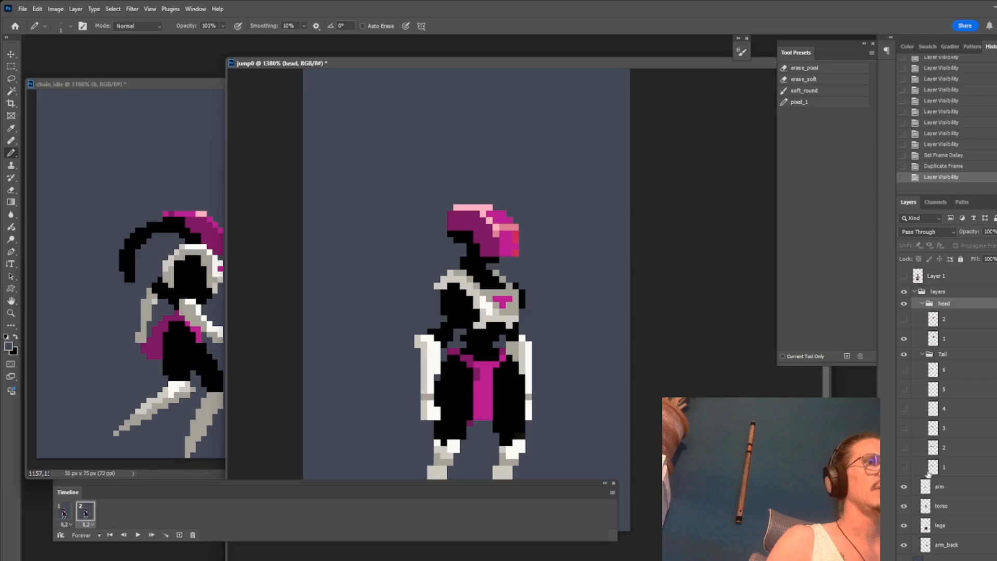
left_click(904, 468)
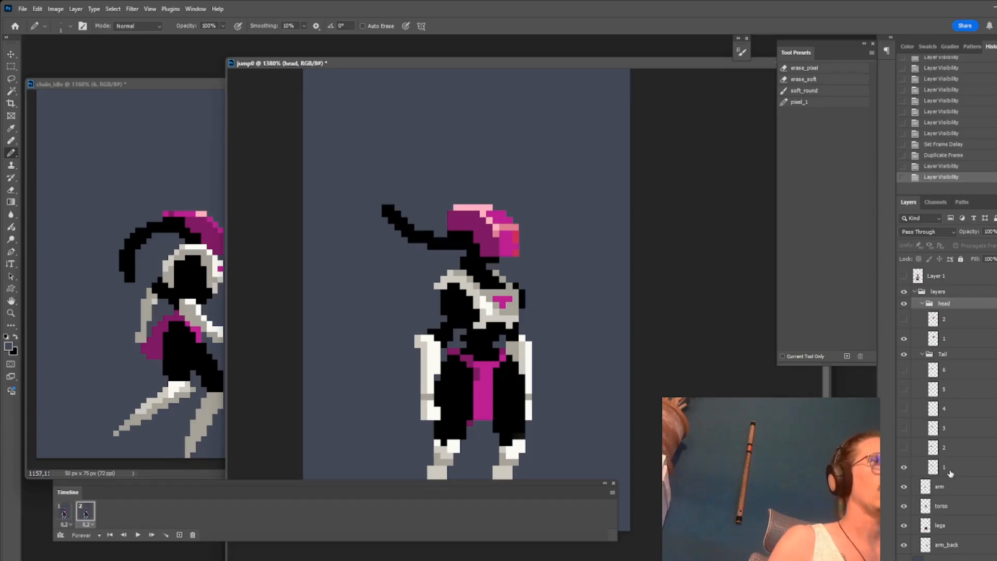
Alternate between frames 1 and 2 to compare the tail's movement
left_click(63, 517)
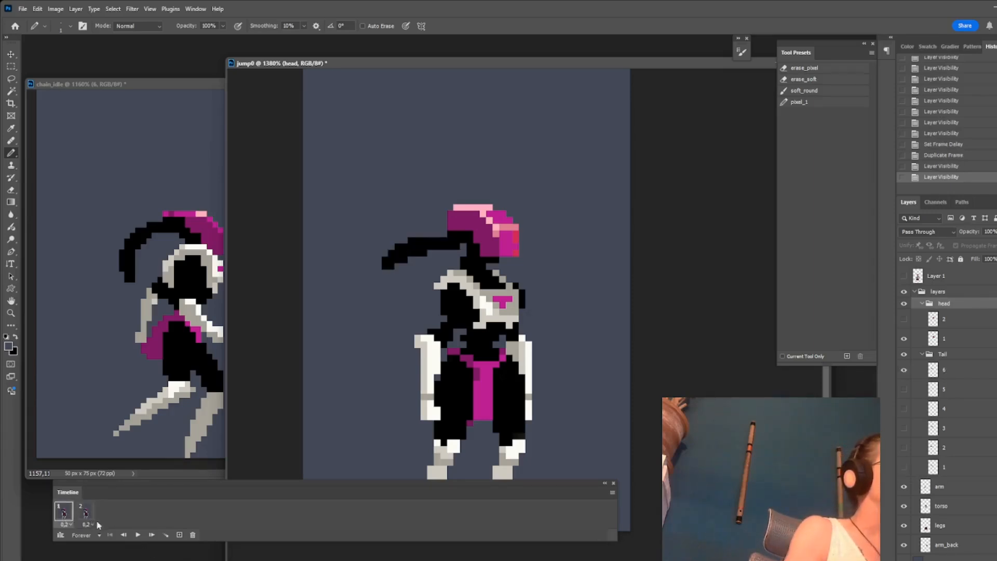
left_click(85, 514)
left_click(72, 517)
left_click(87, 516)
left_click(71, 518)
left_click(85, 514)
left_click(64, 517)
left_click(85, 514)
Add frames 3 and 4 by duplication, showing only tail layer 2 in frame 3 and only tail layer 3 in frame 4
left_click(180, 535)
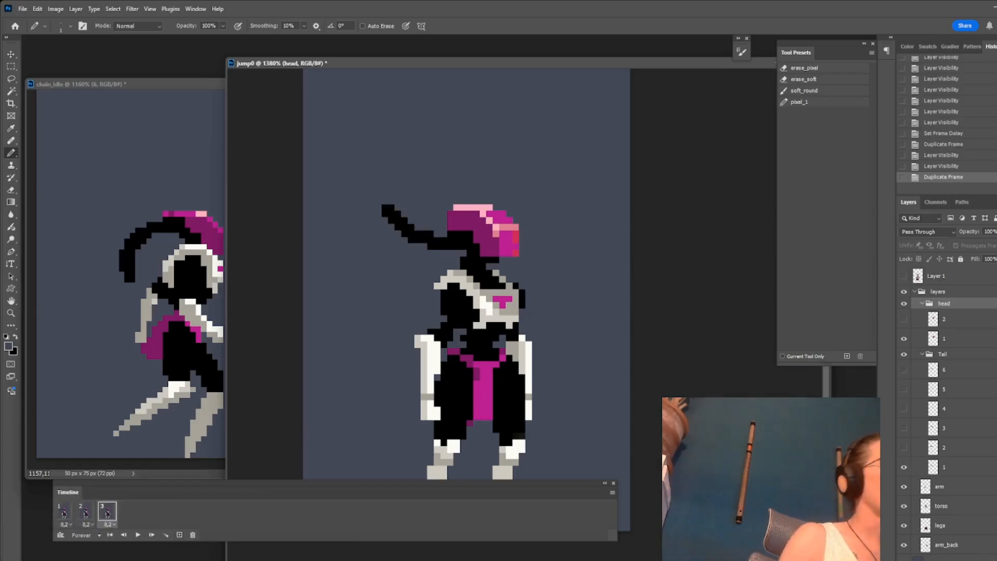
left_click(905, 447)
left_click(904, 467)
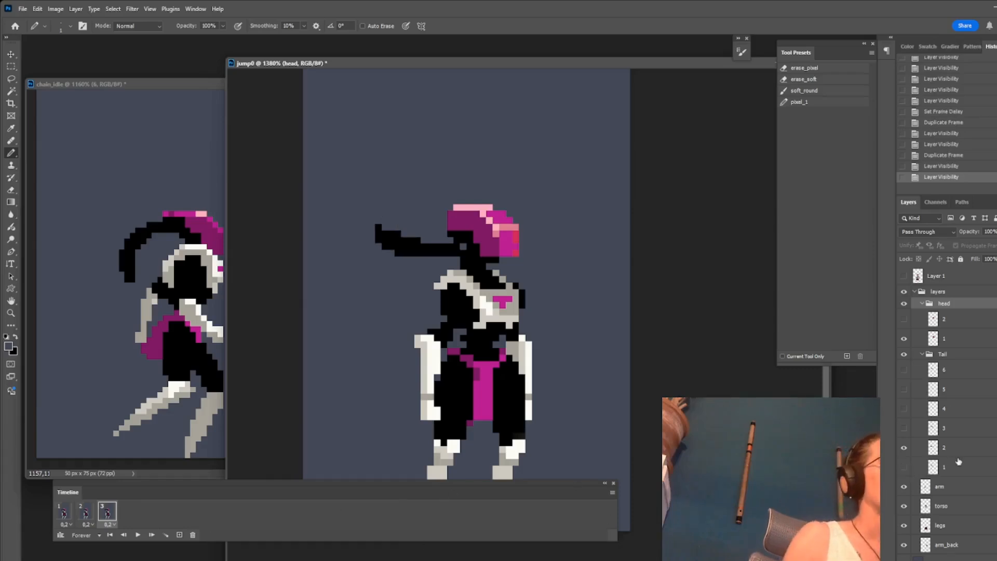
left_click(180, 535)
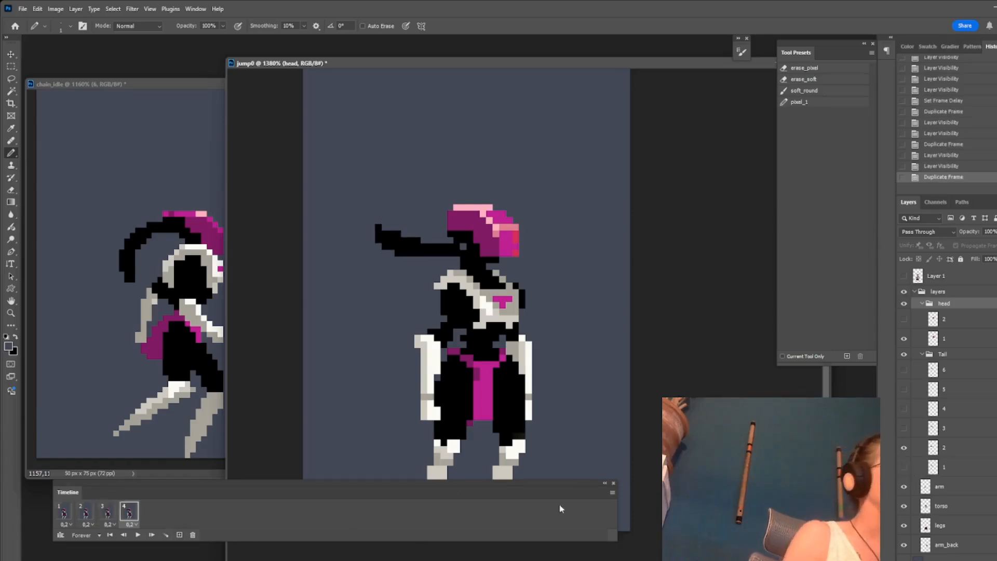
left_click(905, 428)
left_click(905, 447)
Duplicate two more frames, showing only tail layer 4 in frame 5 and only tail layer 5 in frame 6
left_click(179, 535)
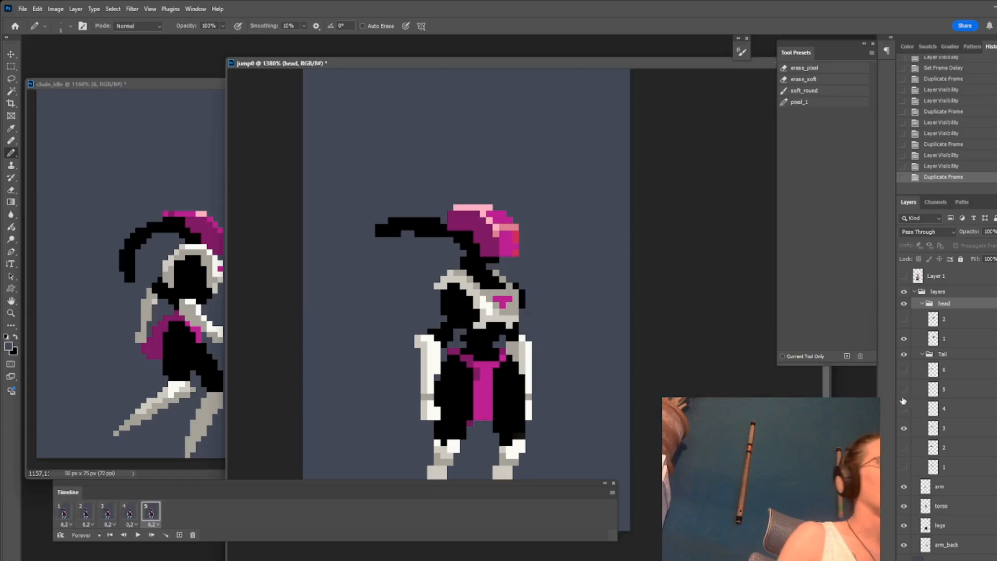
left_click(904, 408)
left_click(904, 428)
left_click(179, 535)
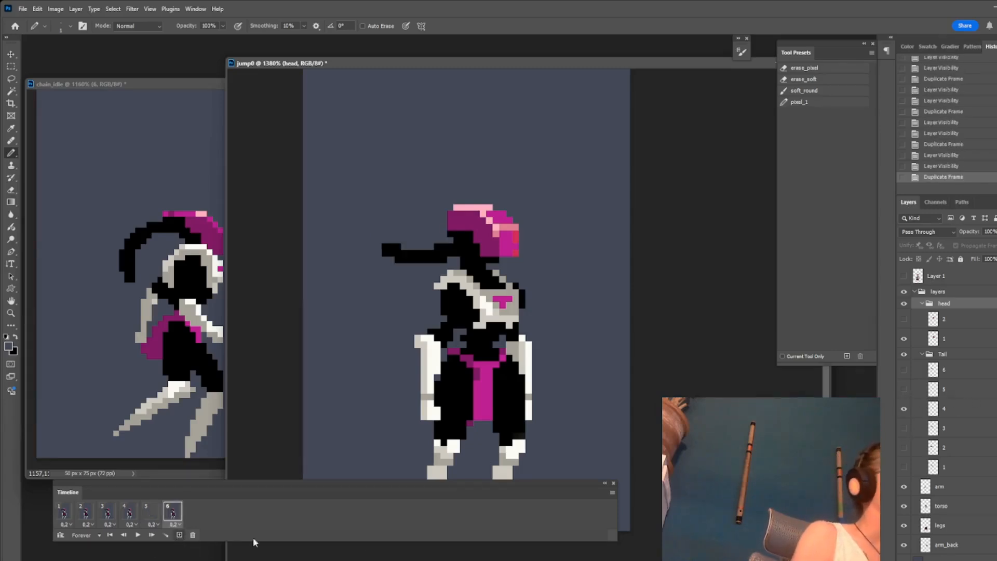
left_click(904, 389)
left_click(904, 409)
Duplicate frame 6 to create frame 7, and show tail layer 6 there instead of tail layer 5
left_click(180, 535)
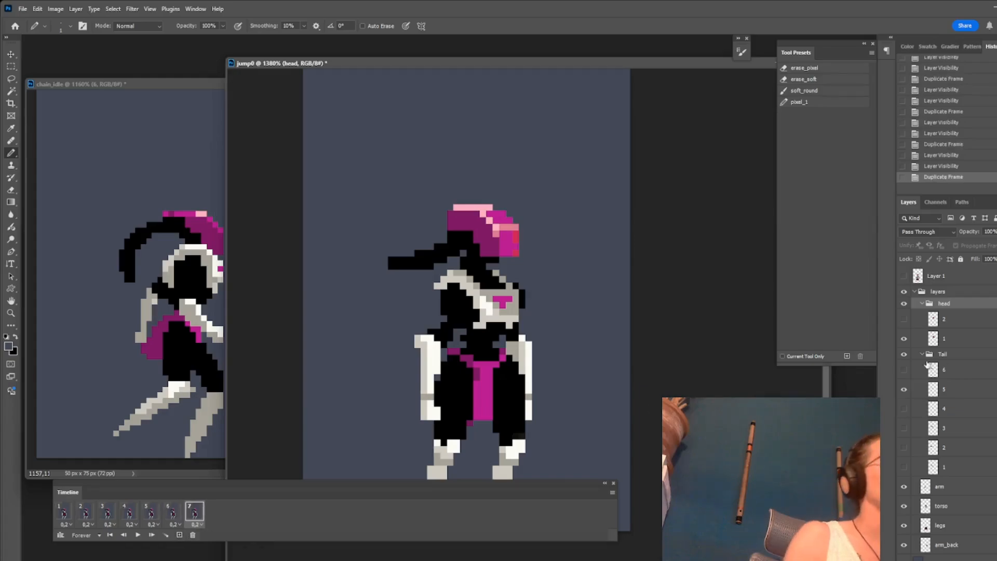
left_click(905, 370)
left_click(905, 389)
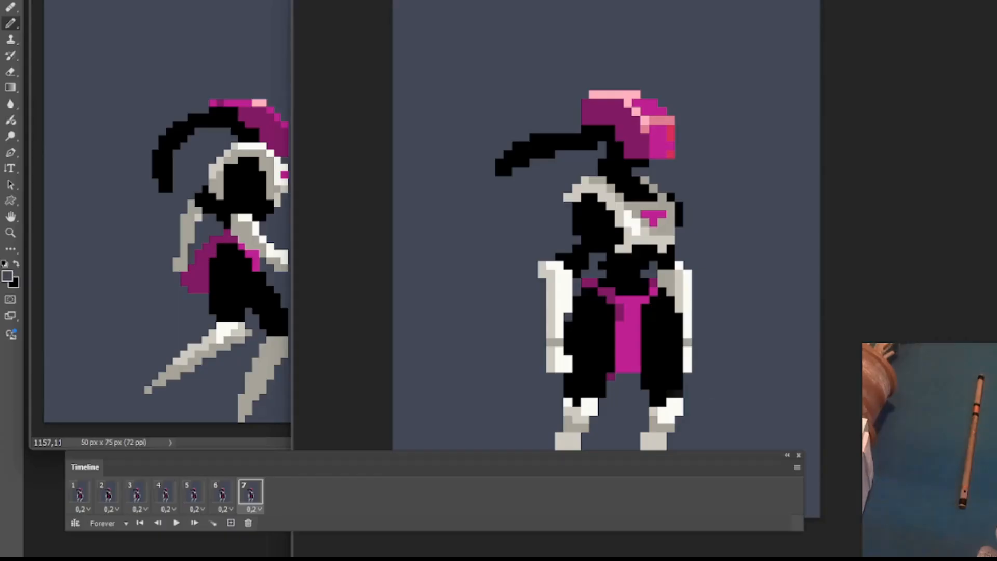
Step backward and forward through the seven frames to review the tail animation
left_click(224, 499)
left_click(197, 499)
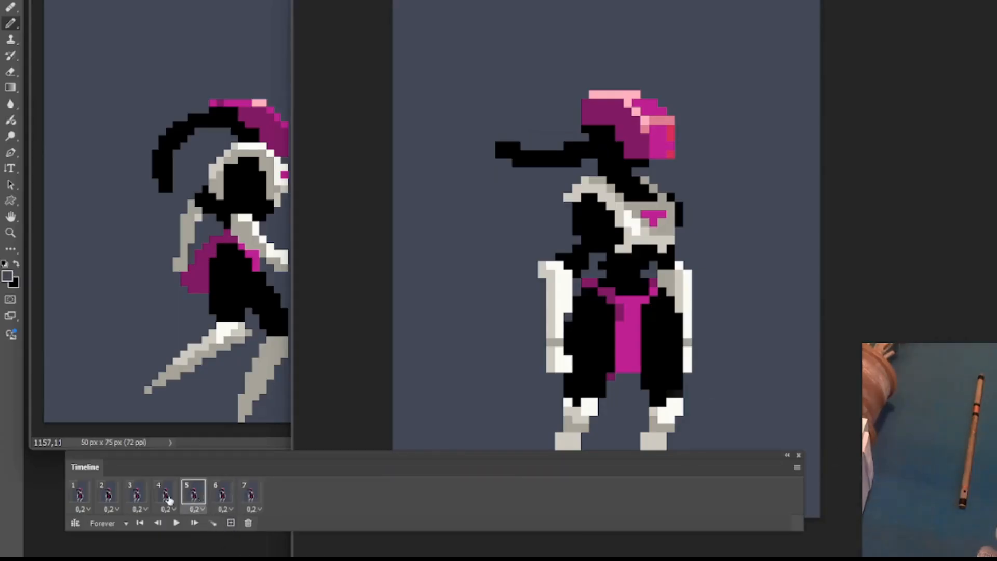
left_click(164, 501)
left_click(137, 498)
left_click(108, 497)
left_click(80, 496)
left_click(108, 497)
left_click(137, 497)
left_click(166, 498)
left_click(194, 499)
left_click(227, 497)
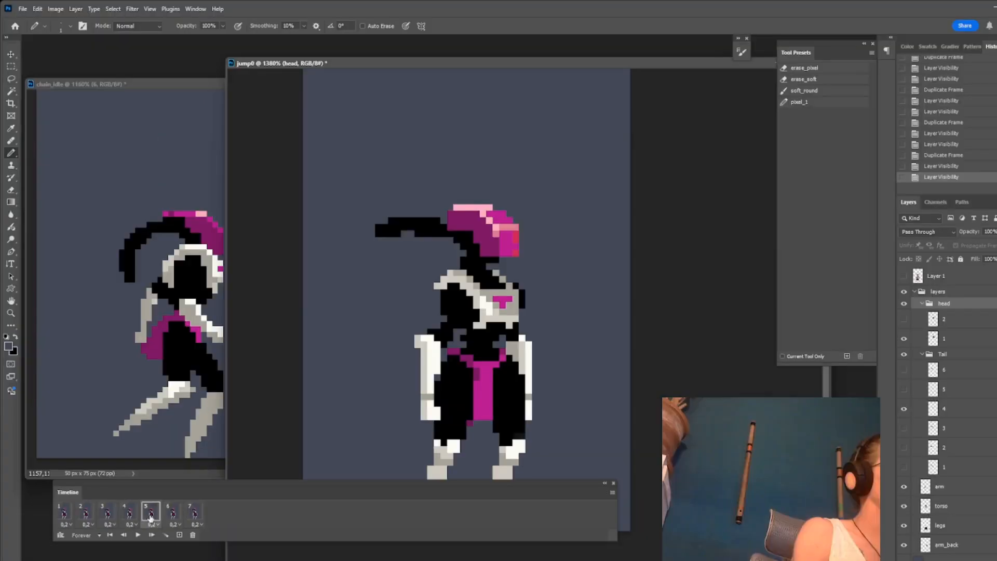
Play the tail animation through from frame 1 and stop it after reviewing the motion
left_click(195, 513)
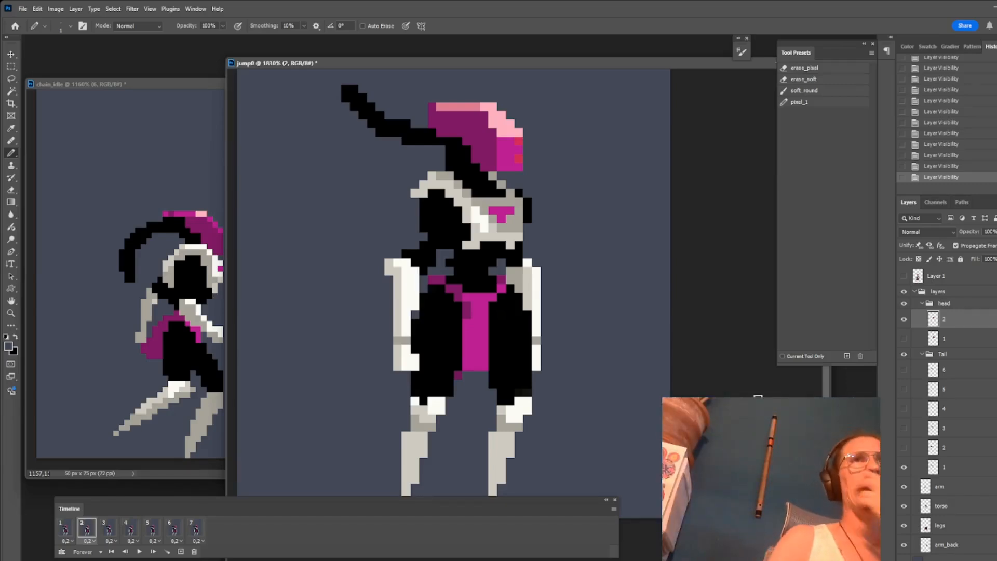
left_click_drag(477, 405, 447, 361)
left_click(62, 533)
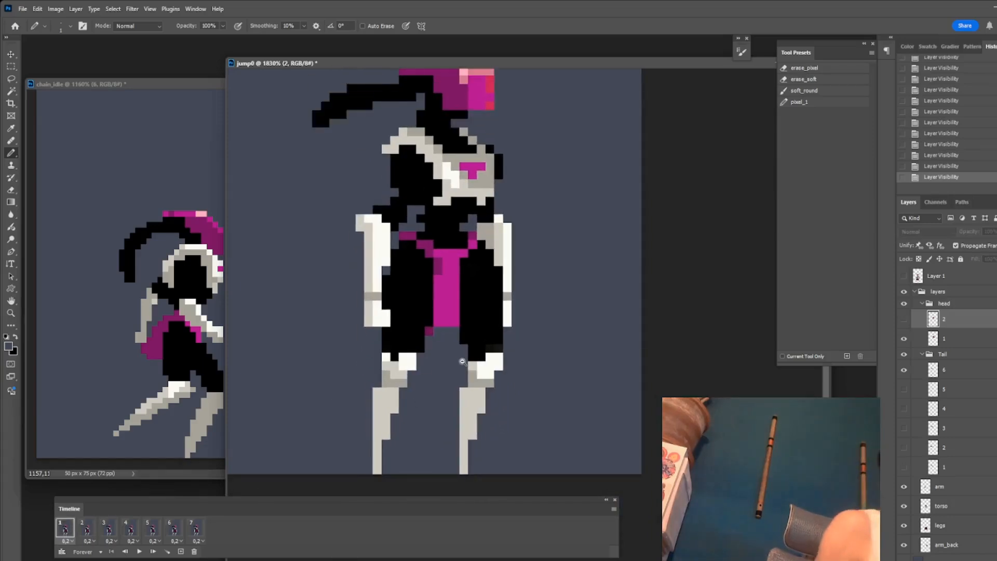
scroll(415, 286, "down", 3)
key("space")
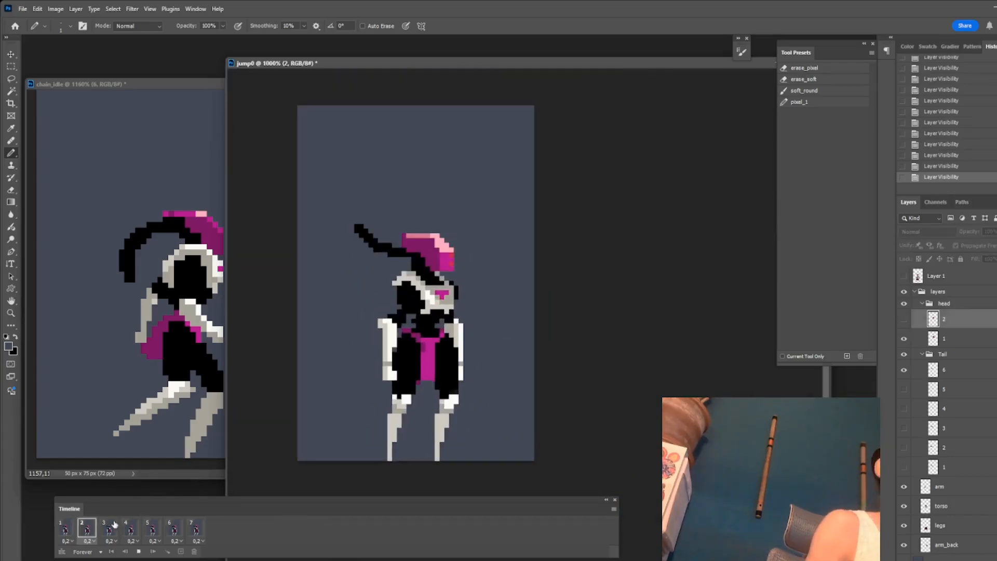
key("space")
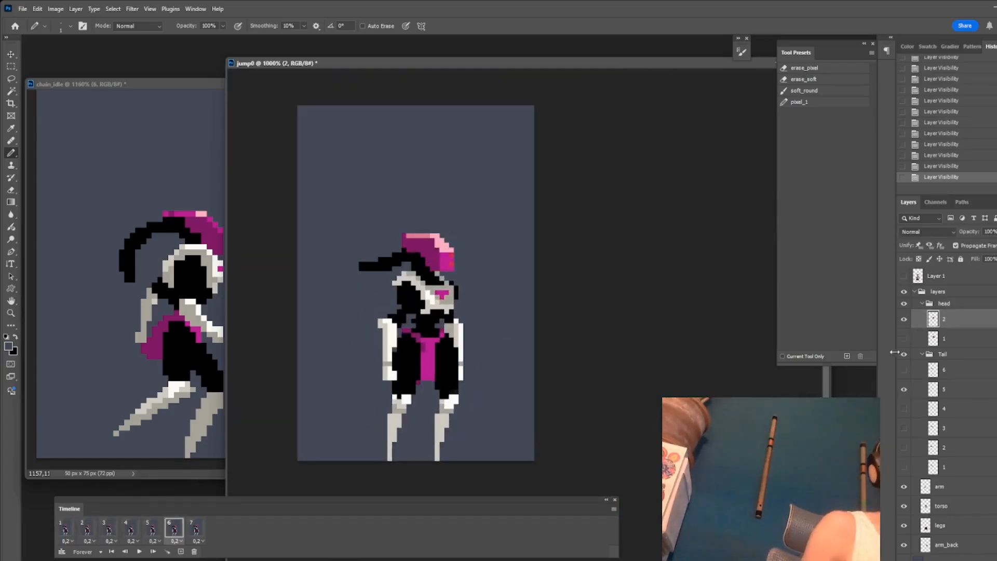
Collapse the Tail and head groups and rename their parent group from layers to Bot
left_click(922, 354)
left_click(923, 304)
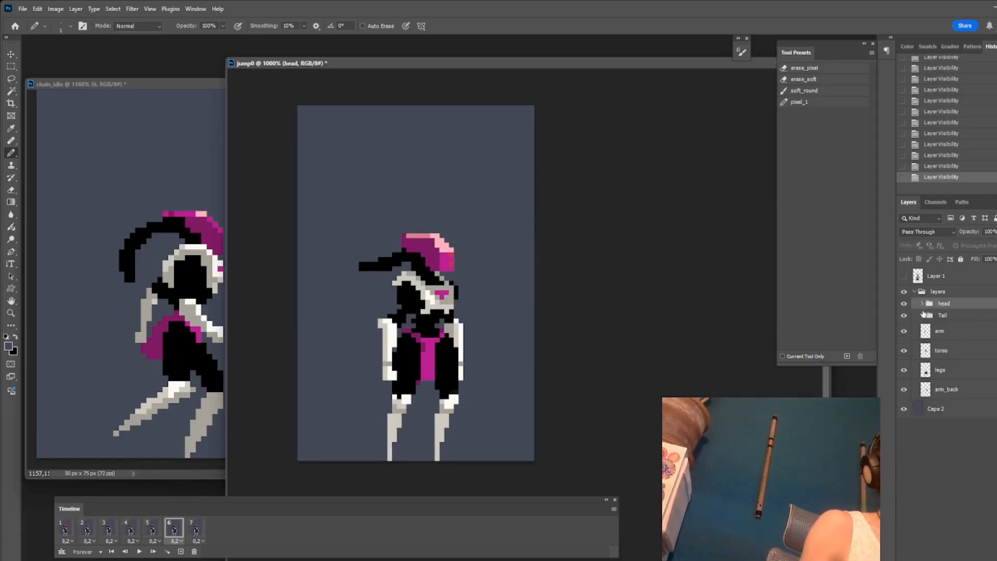
double_click(938, 292)
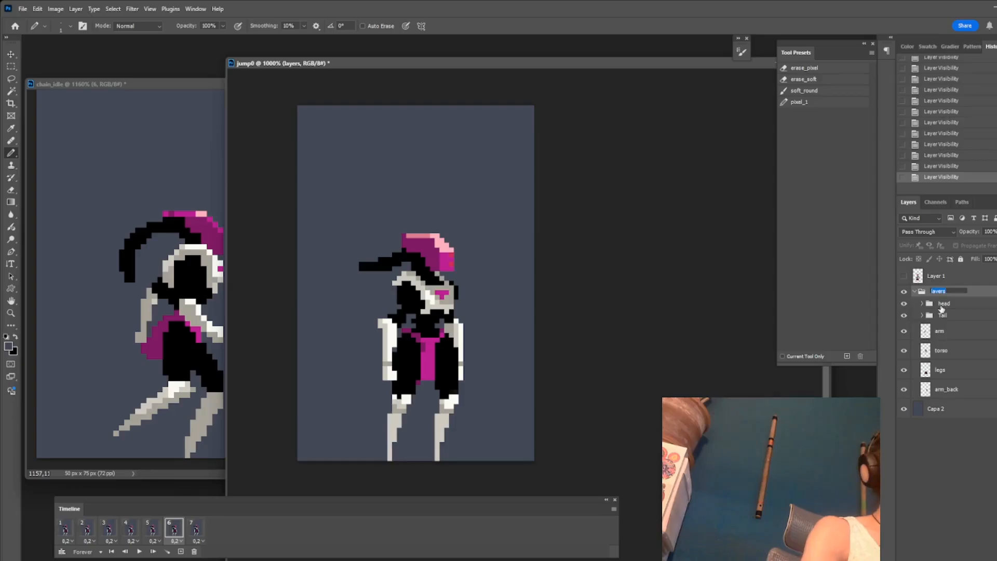
type("Bot")
key("Return")
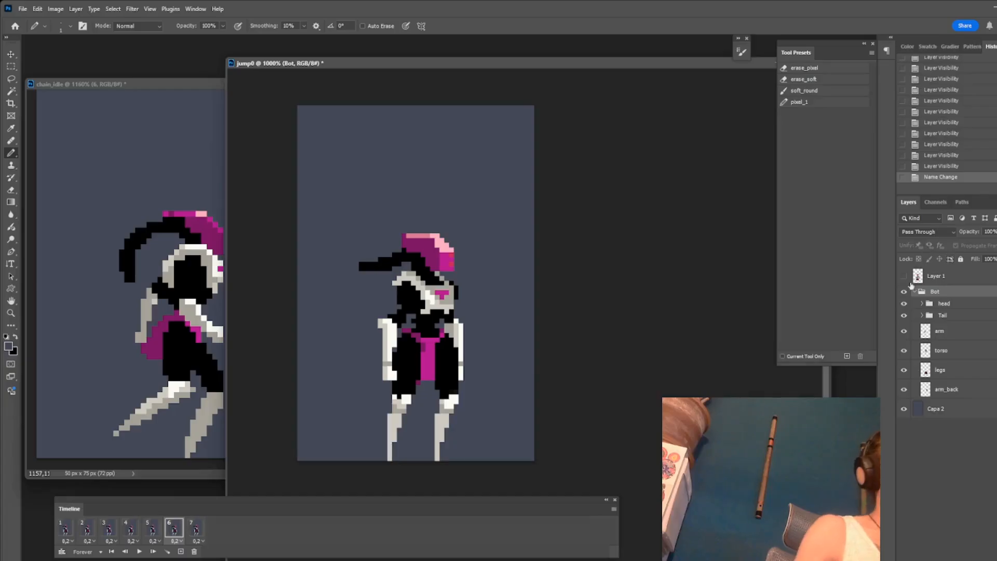
left_click(904, 291)
left_click(904, 291)
Move the arm, torso, legs and arm_back layers apart in frame 6 to show the separate body parts
left_click(942, 332)
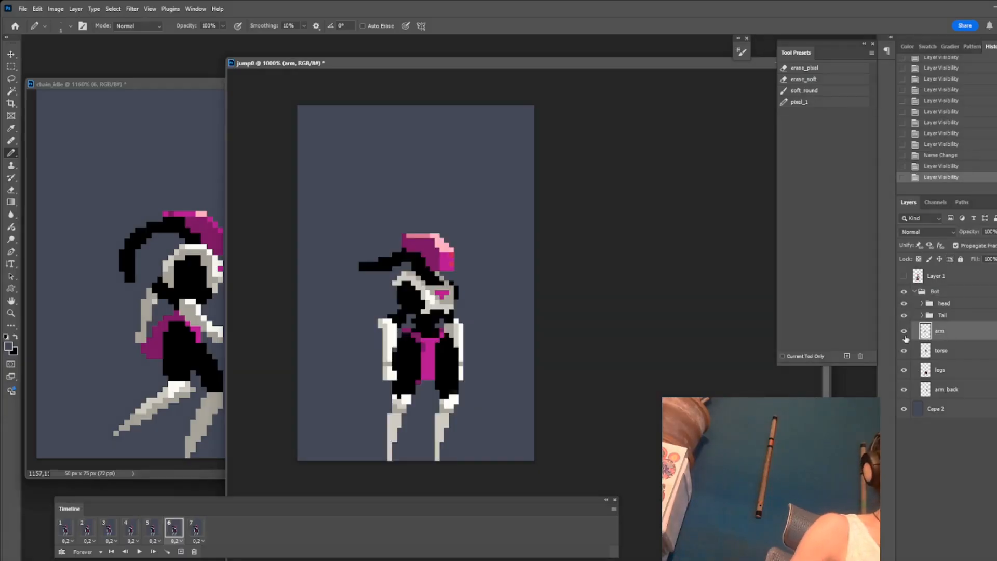
scroll(529, 316, "up", 3)
key("v")
left_click_drag(529, 316, 472, 316)
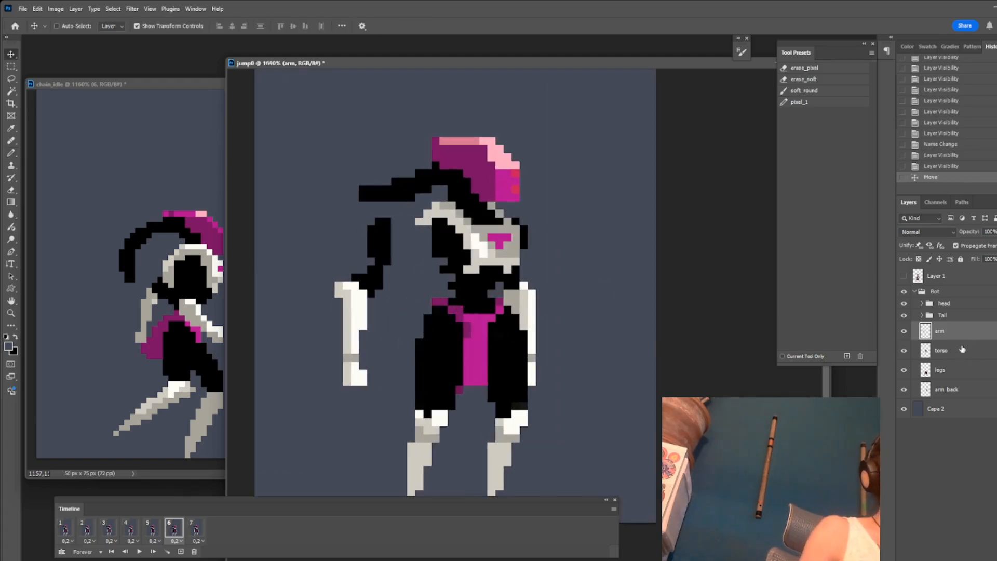
left_click(966, 355)
mouse_move(499, 266)
left_mouse_down()
mouse_move(457, 265)
mouse_move(504, 264)
mouse_move(496, 265)
left_mouse_up()
left_click(952, 370)
left_click_drag(503, 366, 495, 307)
left_click(943, 389)
left_click_drag(531, 258, 603, 250)
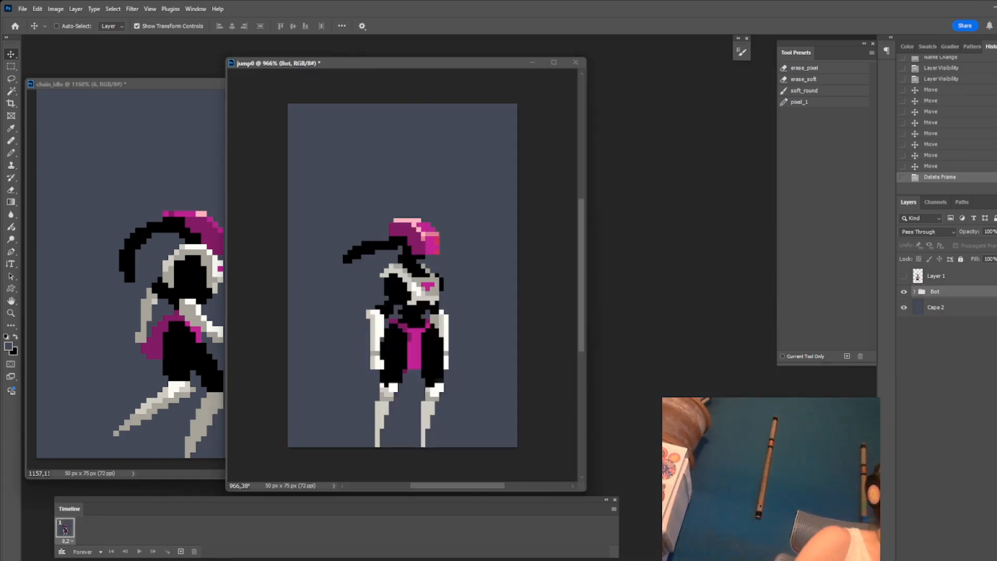
Open the movement reference 38db7e0fcee839d9107532fe47fcafb4.psd from the bot folder inside botcats
key("ctrl+o")
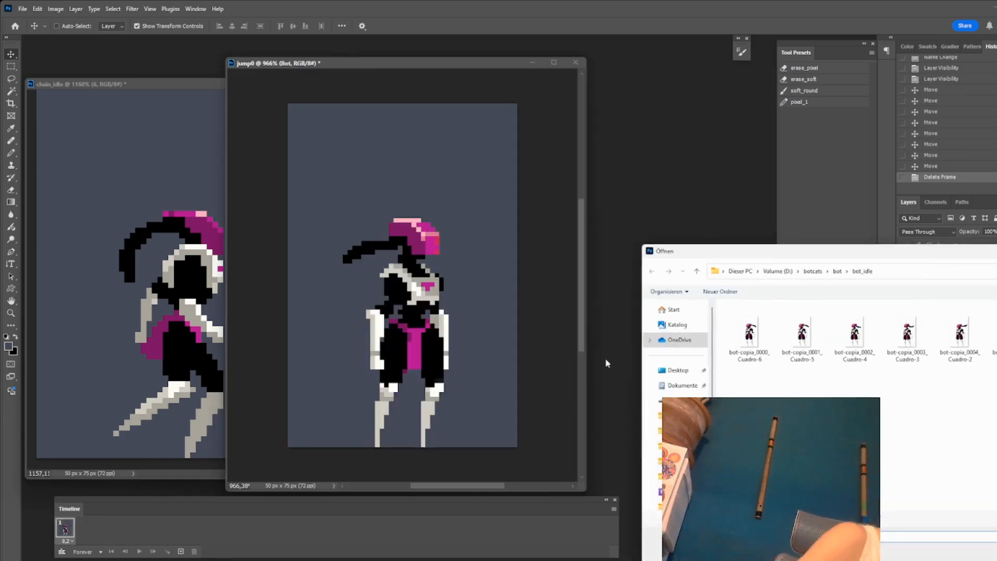
left_click(813, 272)
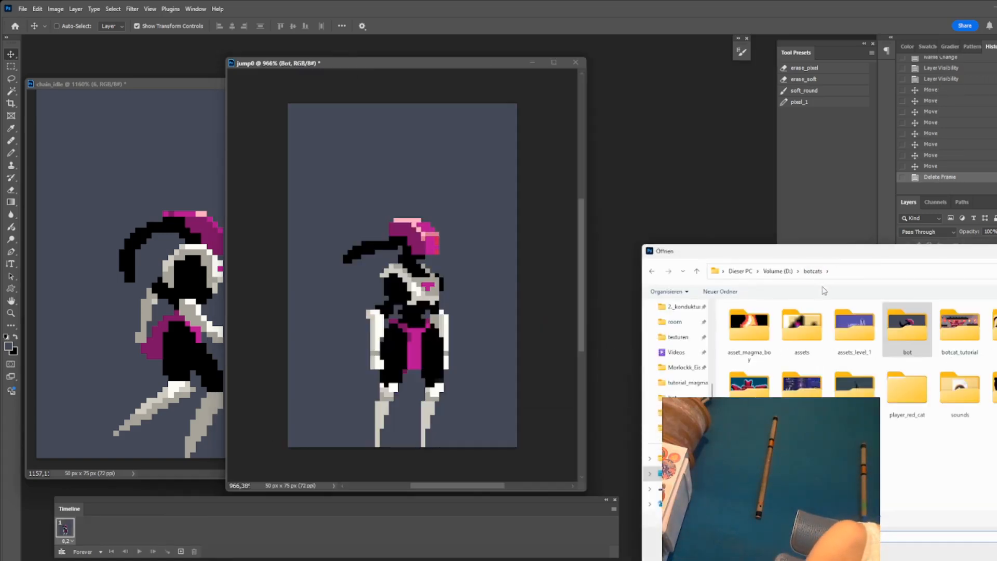
left_click(912, 455)
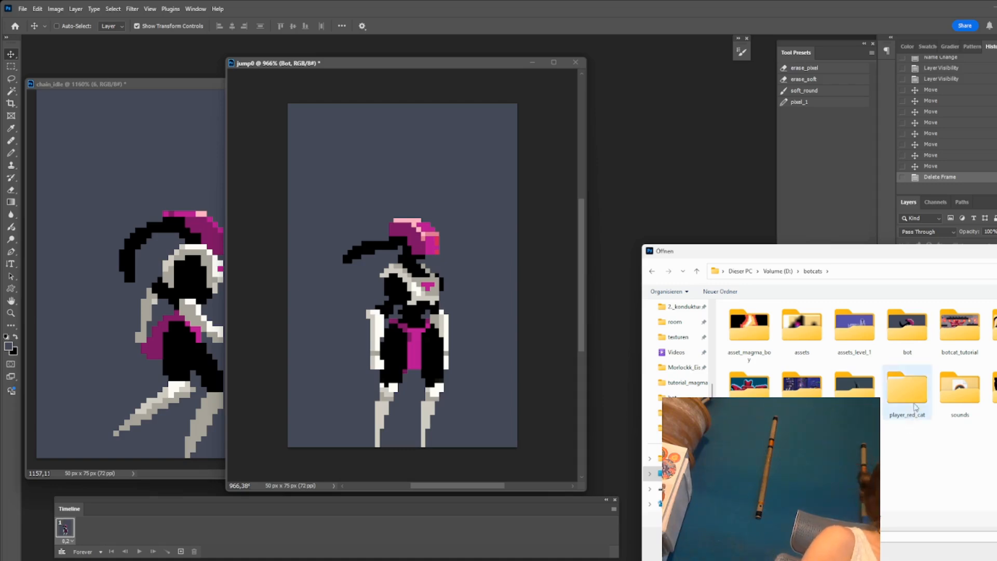
key("alt+Left")
double_click(909, 335)
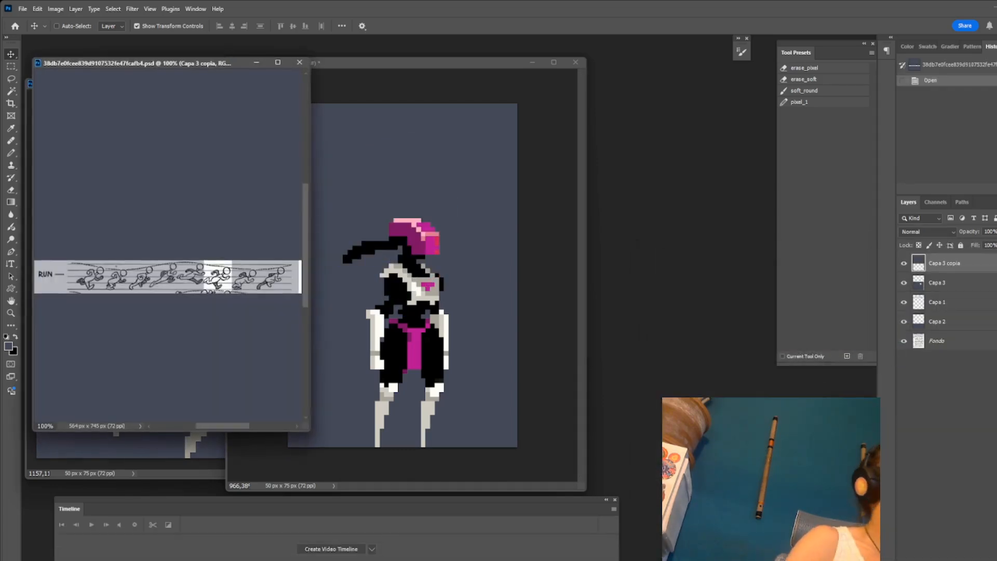
Enlarge the reference document's window and collapse the Timeline to examine the highlighted pose in the run row
left_click_drag(313, 436, 525, 520)
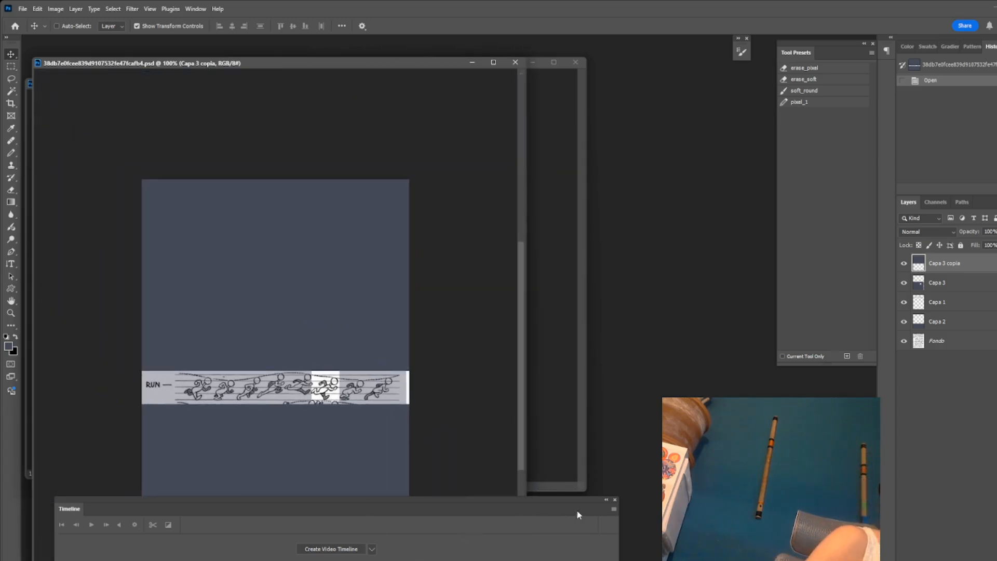
left_click(606, 501)
left_click_drag(398, 63, 439, 48)
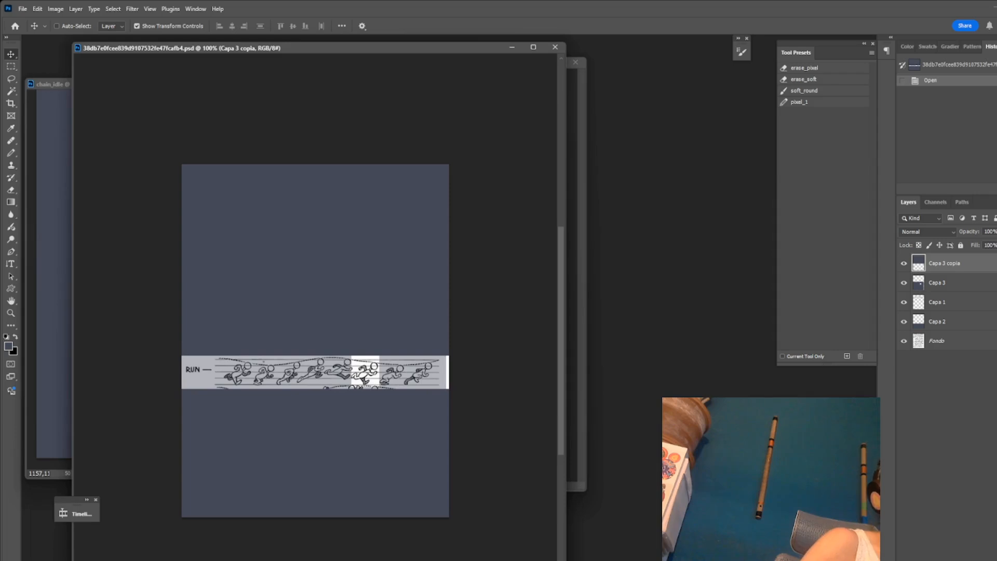
scroll(318, 384, "up", 3)
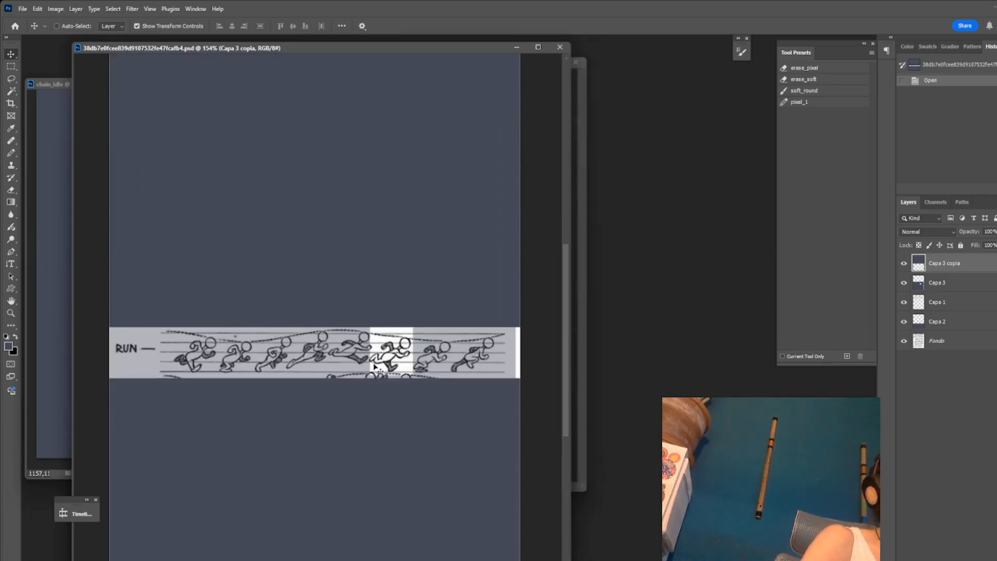
scroll(371, 367, "up", 2)
scroll(443, 445, "down", 2)
scroll(443, 445, "right", 1)
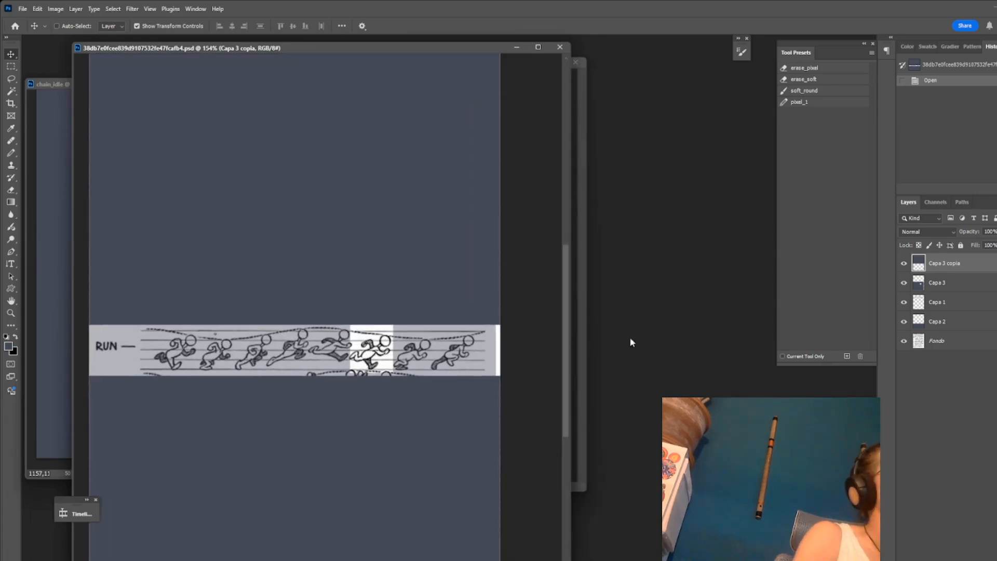
Merge Capa 3 copia with Capa 3, and hide the merged layer, Capa 1 and Capa 2 to uncover the reference sheet
key("ctrl")
mouse_move(397, 401)
left_mouse_down()
mouse_move(397, 414)
mouse_move(403, 389)
left_mouse_up()
key("ctrl+z")
left_click(904, 264)
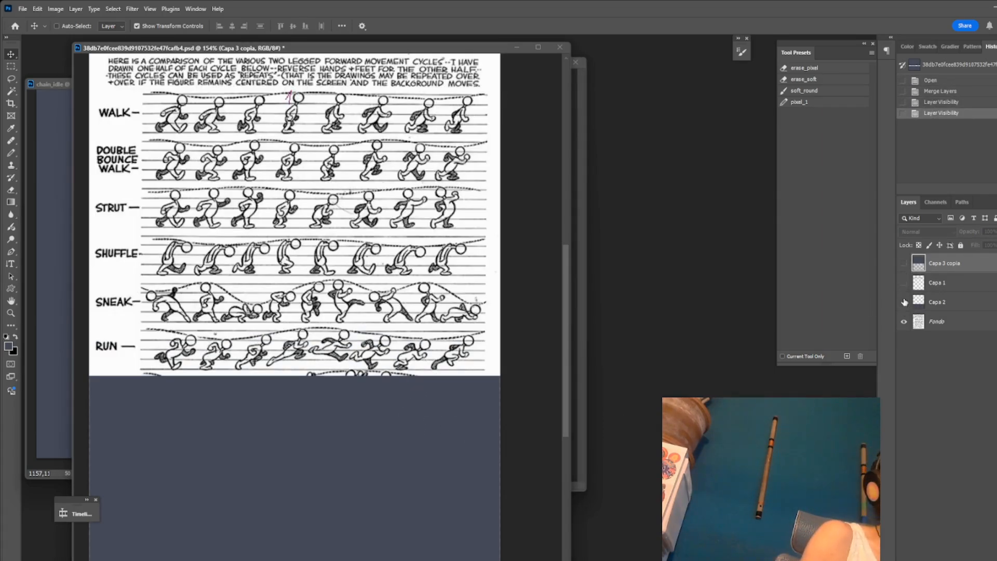
left_click(905, 301)
Widen the reference sheet's window so the full page width fits inside it
scroll(477, 513, "up", 2)
left_click_drag(570, 559, 676, 560)
left_click_drag(491, 422, 544, 432)
scroll(544, 422, "up", 2)
scroll(551, 419, "right", 1)
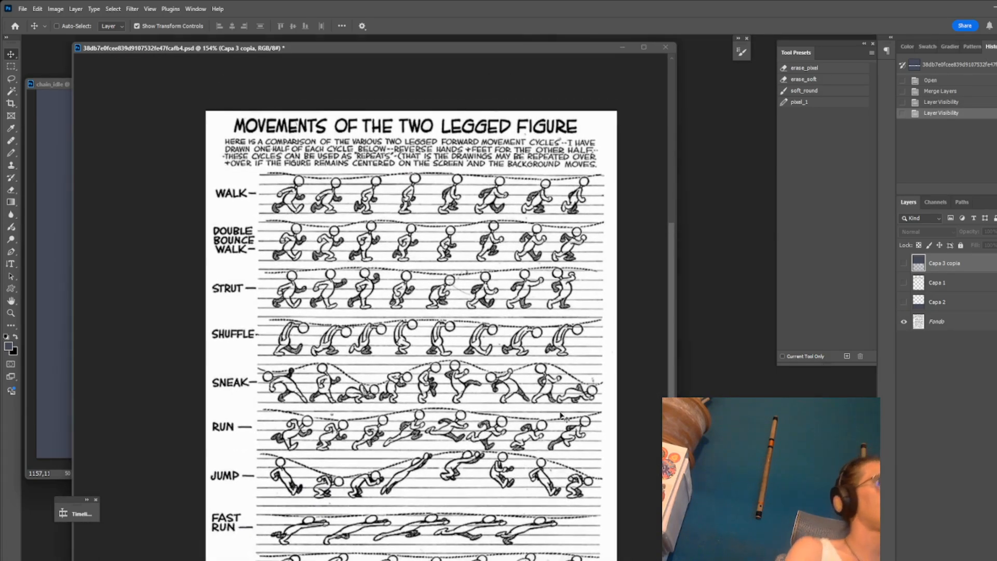
Examine the pose sequences on the two-legged movement sheet, especially the run and jump rows
scroll(561, 415, "up", 2)
scroll(572, 395, "left", 1)
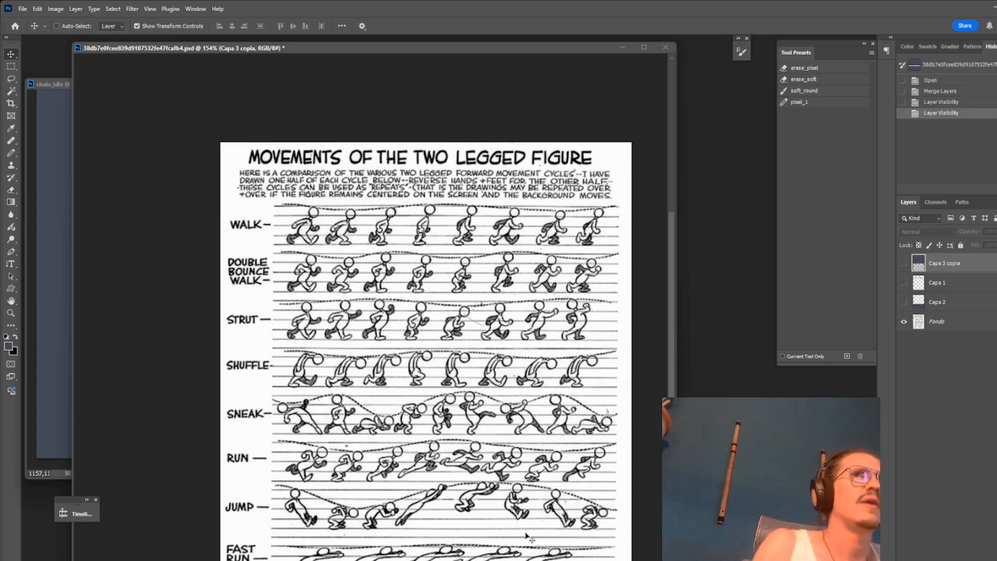
scroll(525, 543, "down", 3)
scroll(514, 514, "right", 1)
scroll(365, 404, "up", 5)
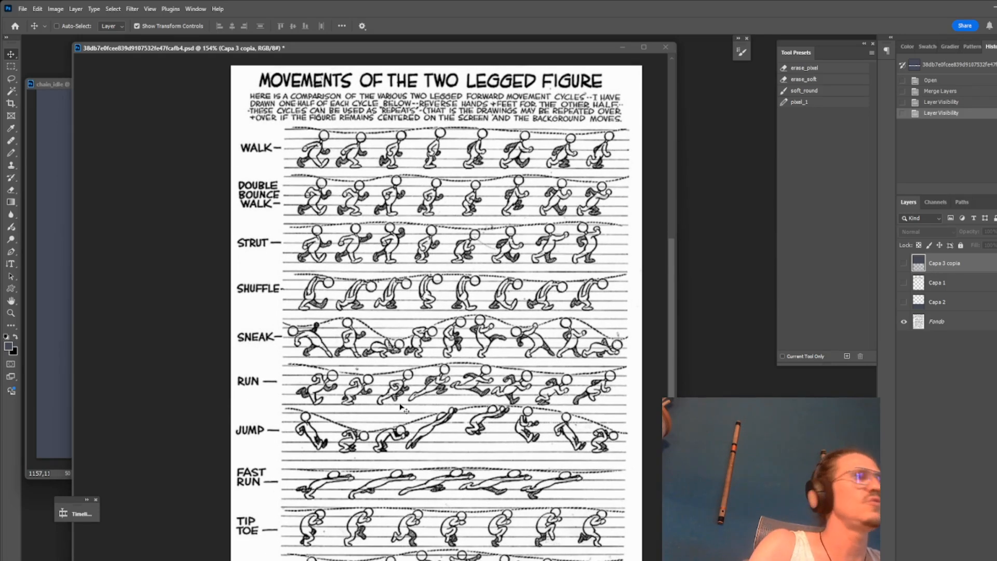
scroll(307, 455, "down", 5)
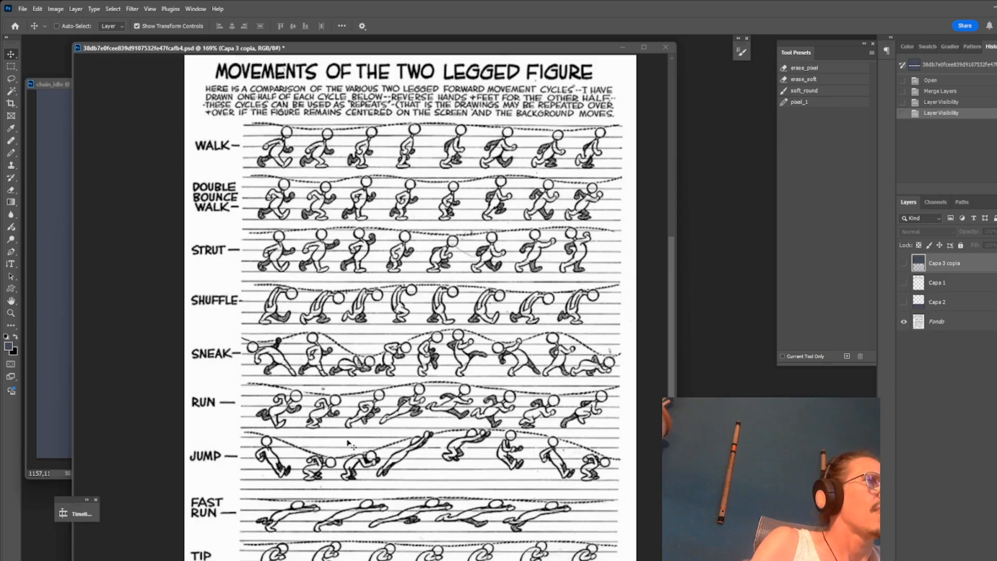
scroll(285, 428, "up", 2)
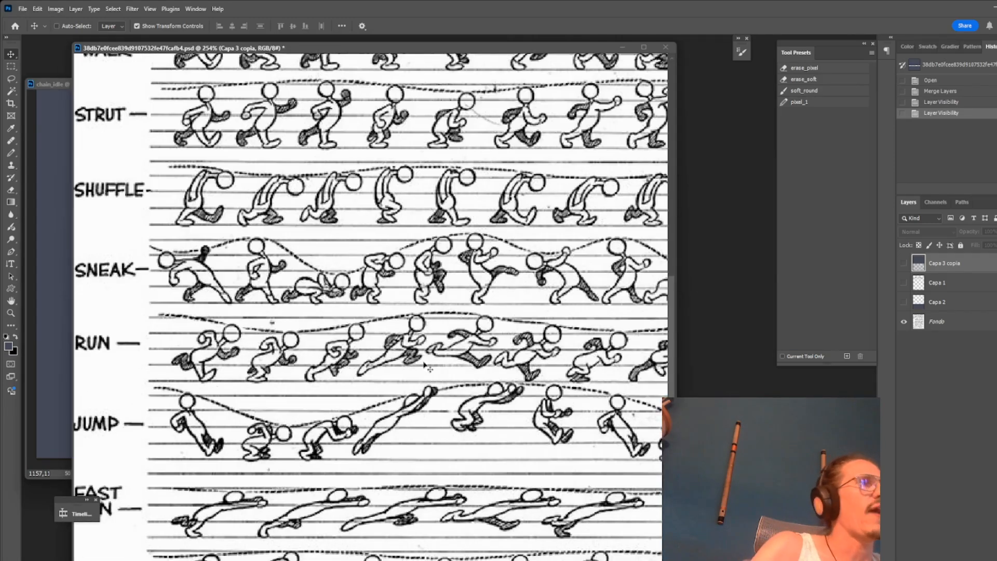
left_click_drag(402, 334, 413, 381)
scroll(439, 402, "down", 3)
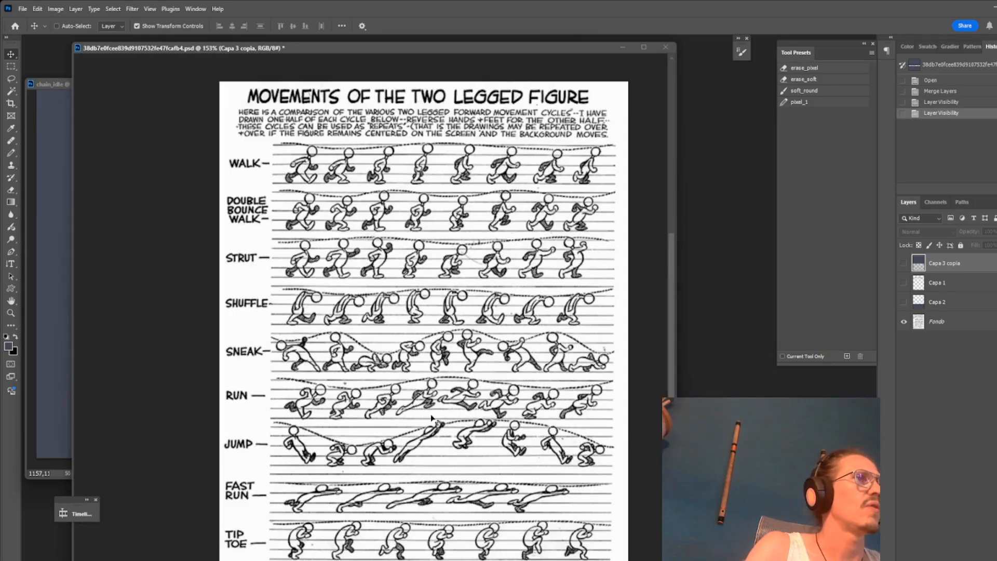
scroll(355, 385, "up", 2)
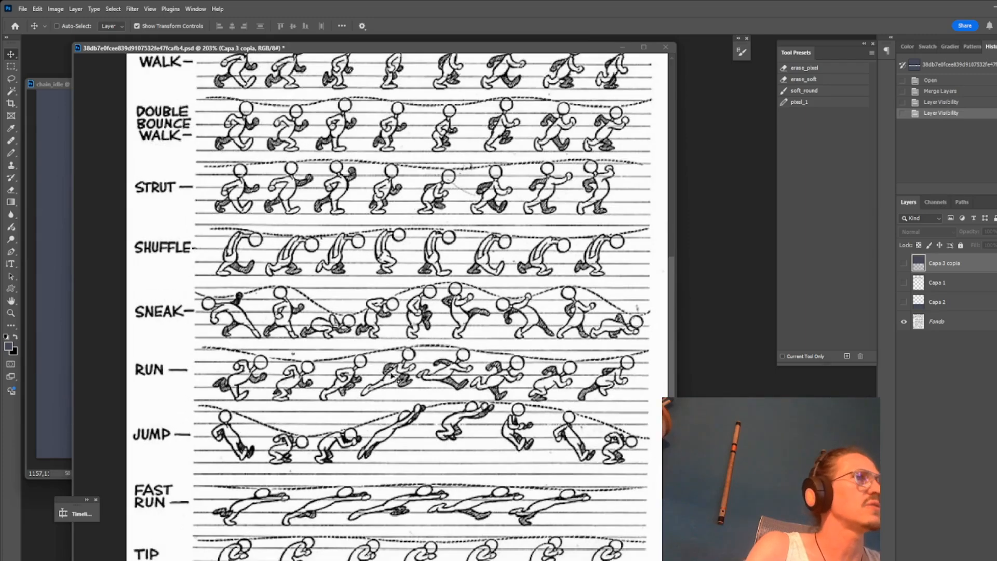
left_click_drag(388, 392, 381, 382)
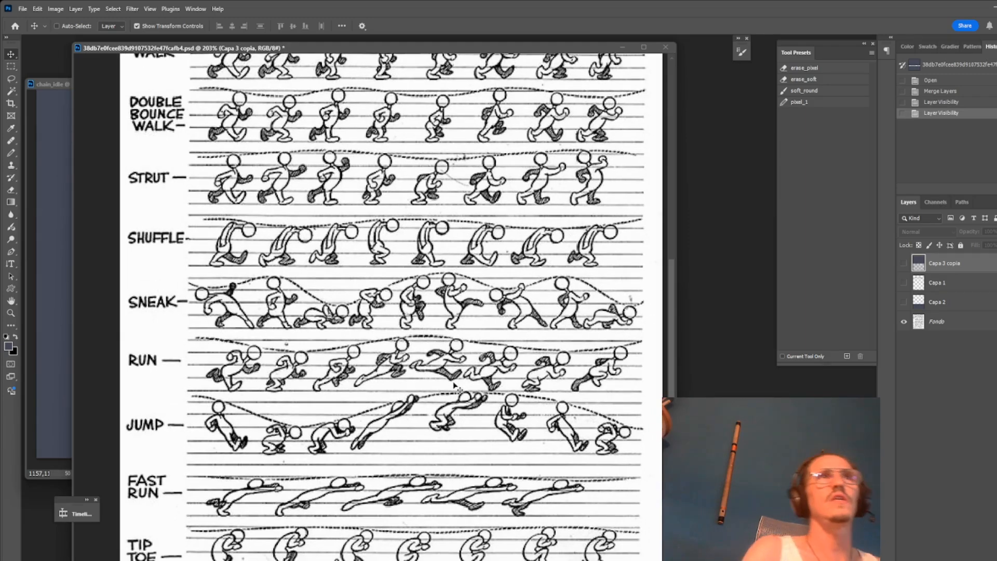
scroll(507, 310, "up", 5)
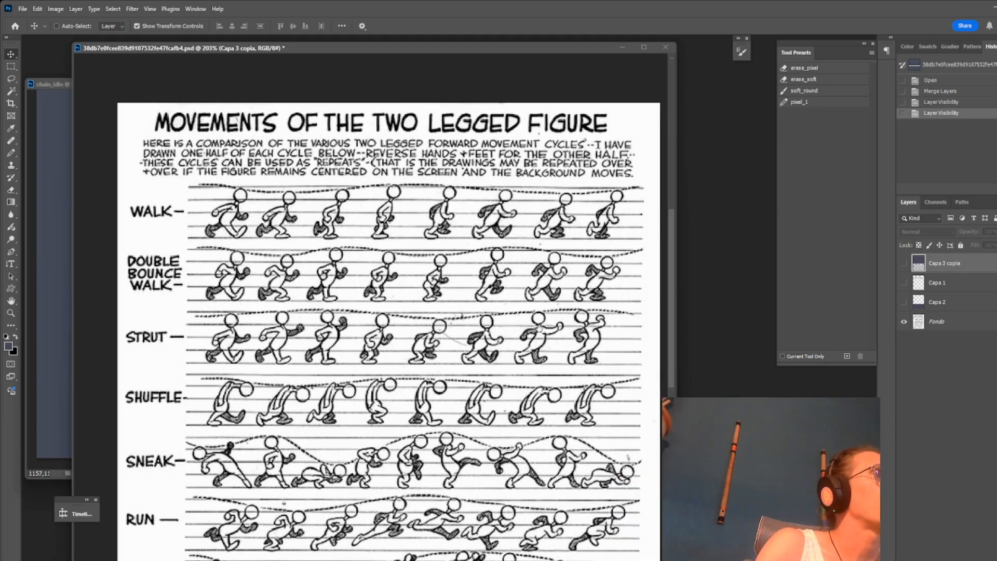
left_click_drag(531, 337, 523, 315)
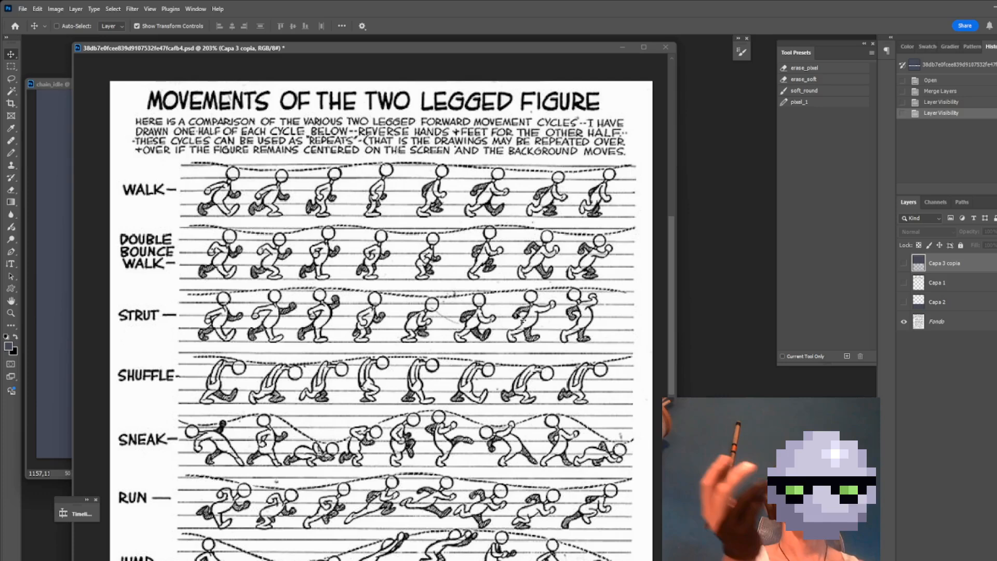
Open idle_work.psd from the bot folder and enlarge its window to show the character up close
key("ctrl+o")
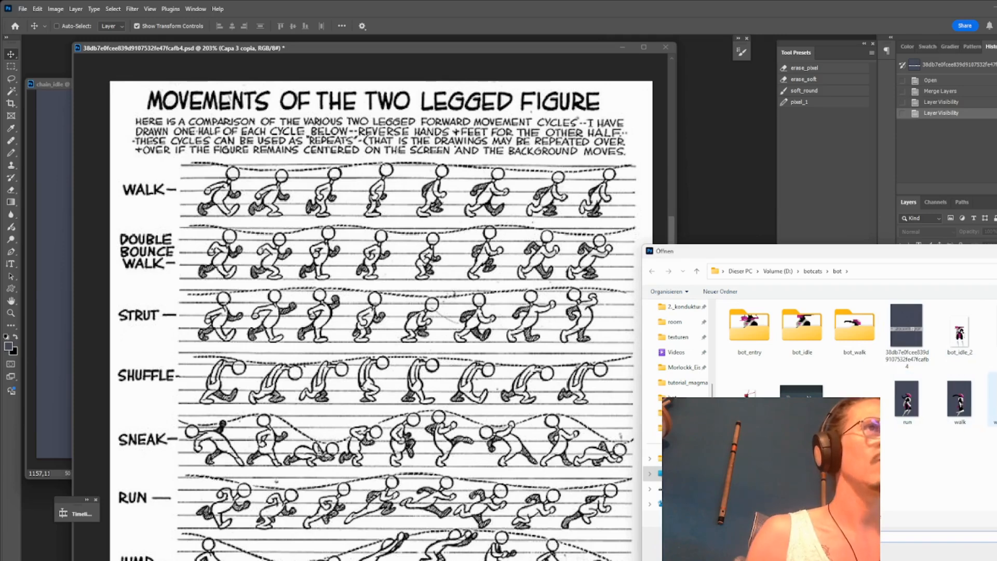
double_click(854, 403)
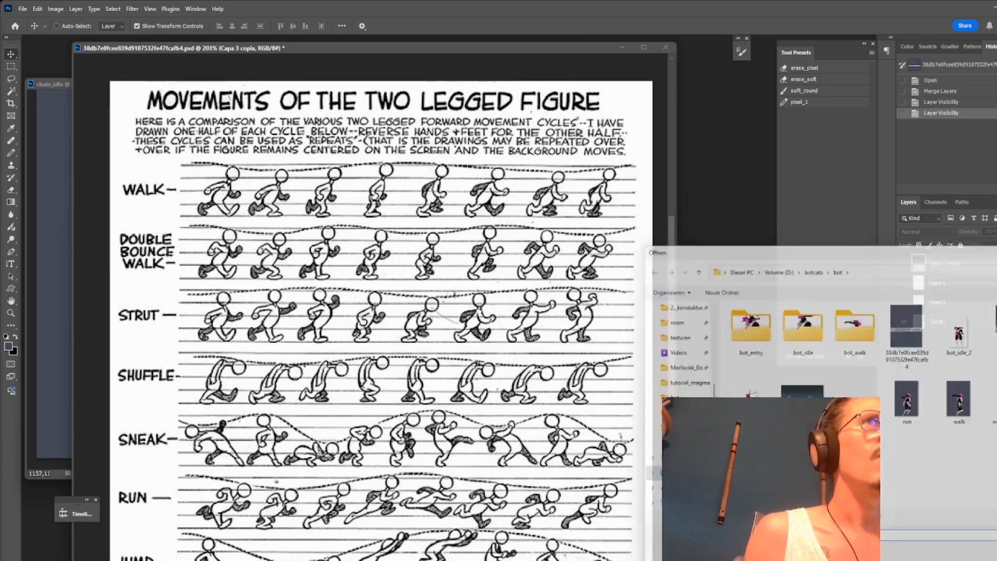
left_click_drag(105, 133, 767, 560)
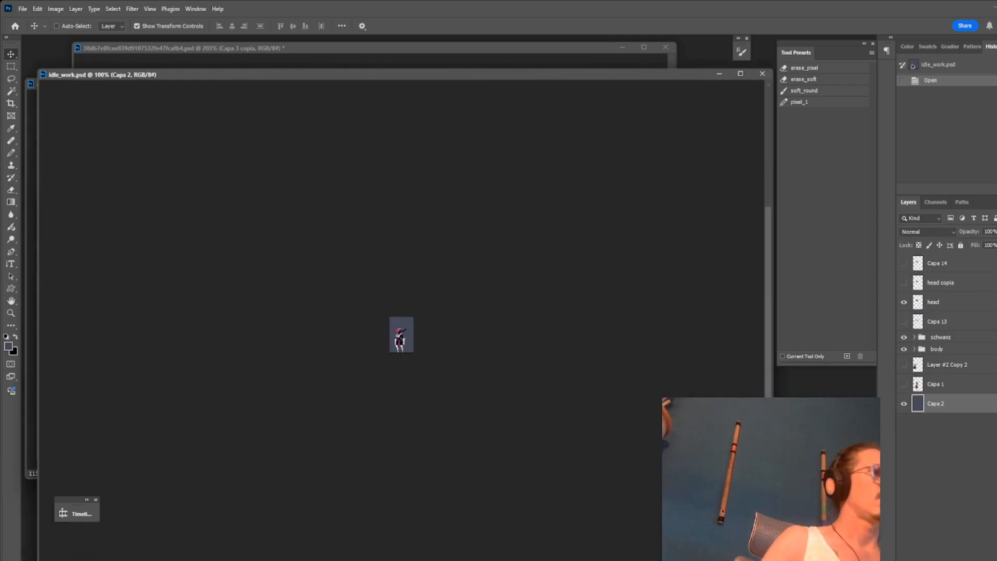
left_click_drag(403, 328, 481, 298)
scroll(313, 400, "down", 1)
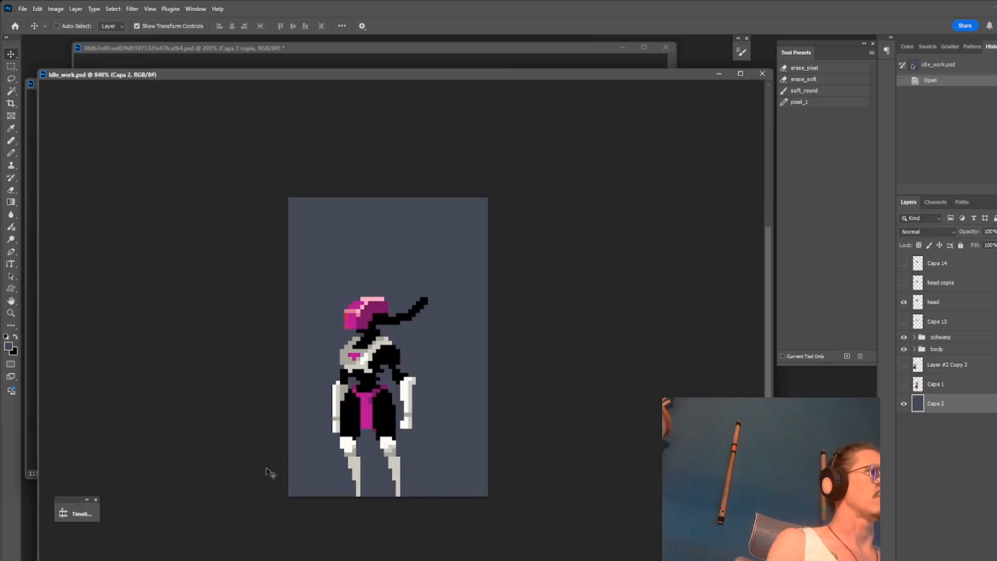
Expand the Timeline and play the idle animation of the bot to review its head and tail movement
left_click(88, 508)
left_click(130, 534)
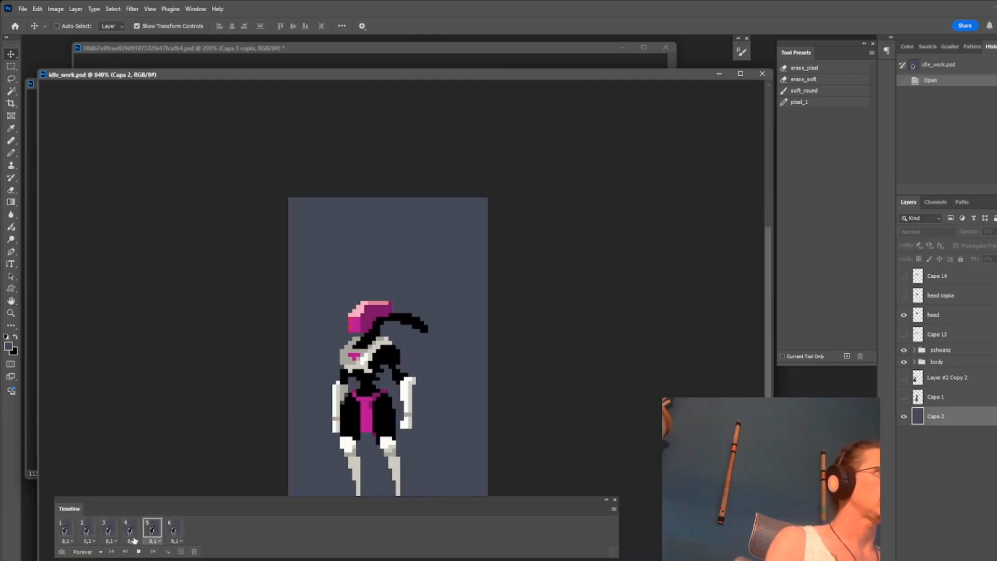
left_click_drag(407, 422, 356, 346)
key("space")
key("space")
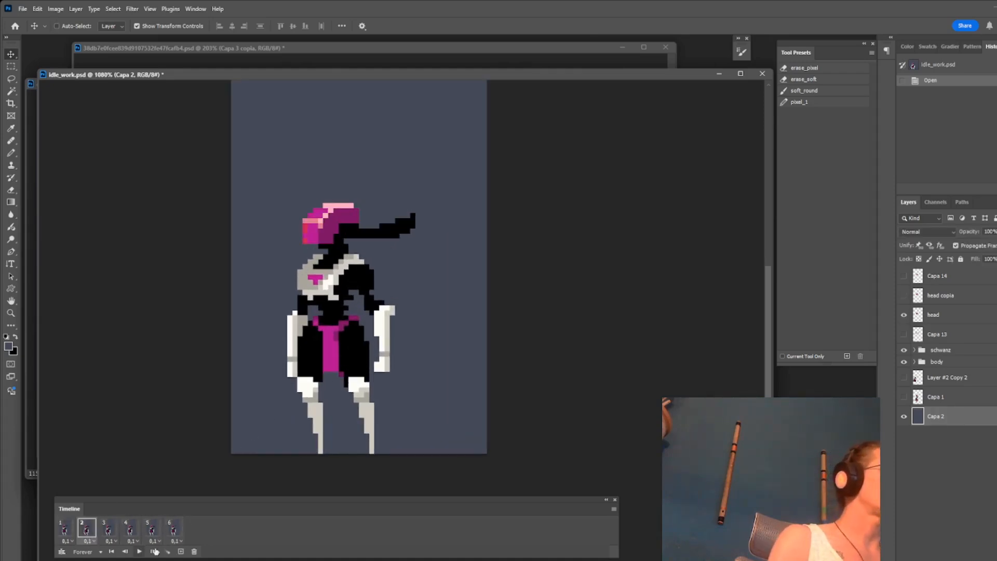
Step through the individual frames of the idle animation to compare the bot's head, tail and body positions
left_click(140, 551)
left_click(170, 532)
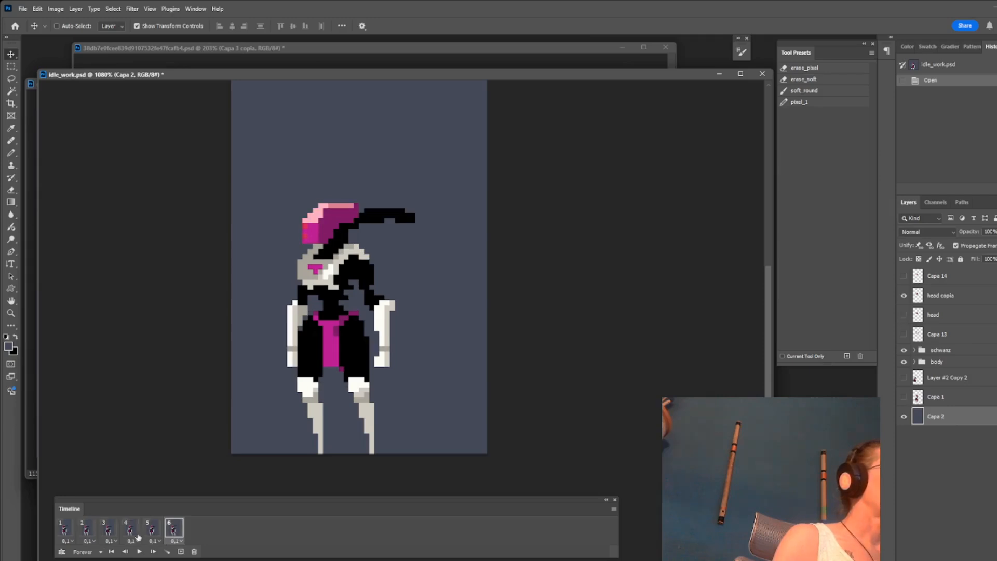
left_click(65, 533)
left_click(174, 538)
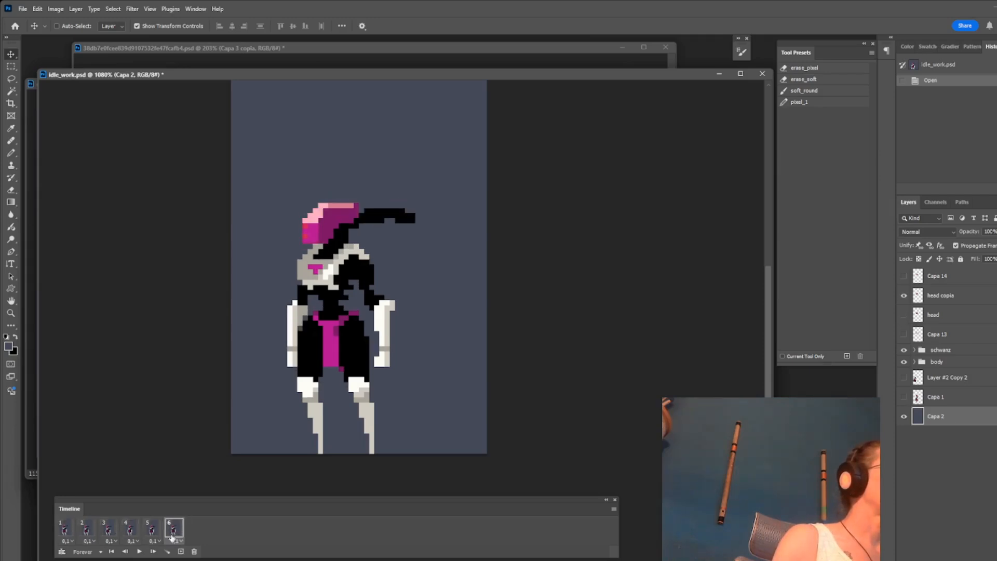
left_click(107, 533)
left_click(87, 532)
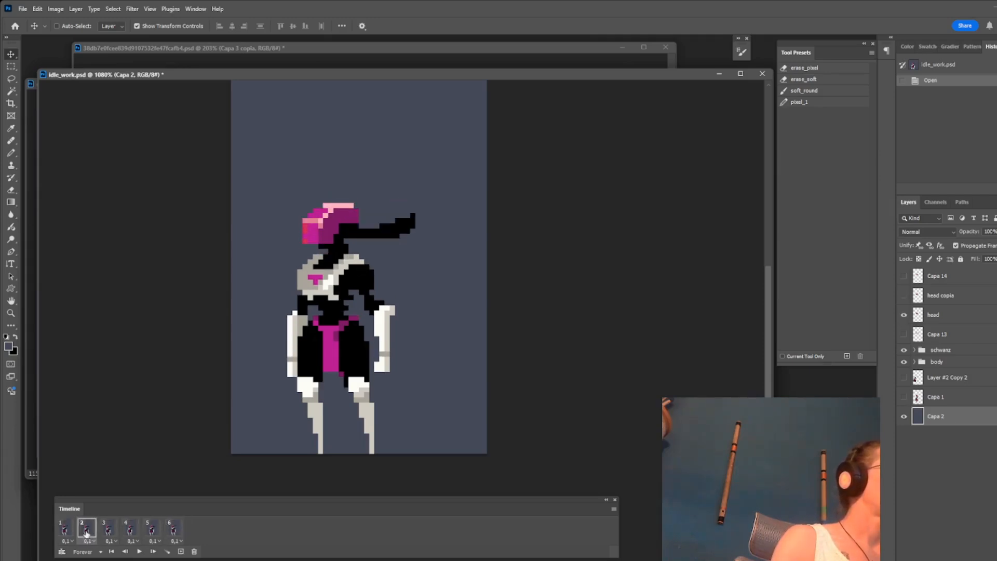
Delete frames of the idle animation until only its highest and lowest poses remain, and play that two-frame loop
left_click(193, 552)
left_click_drag(110, 534, 194, 552)
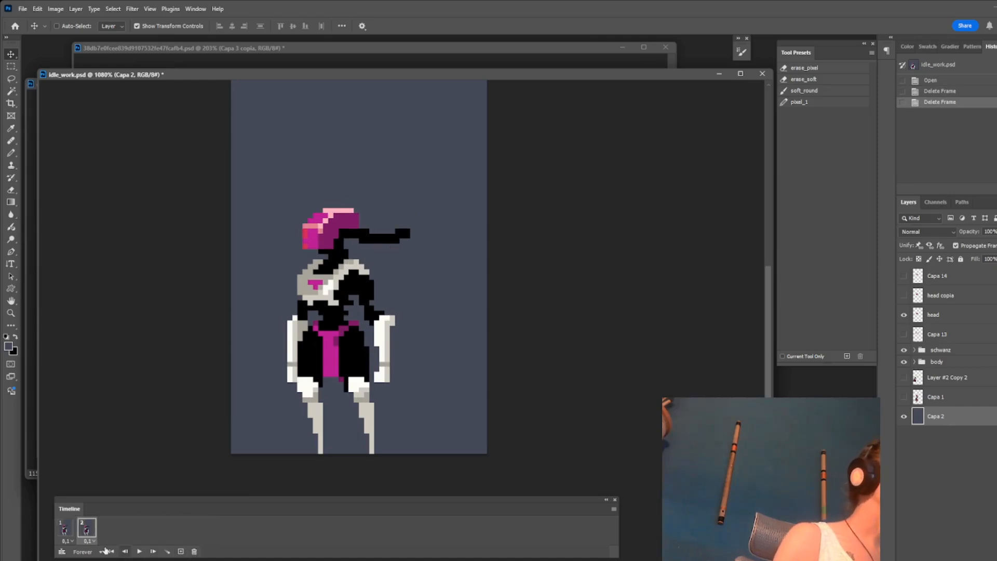
left_click(64, 531)
left_click(86, 531)
key("space")
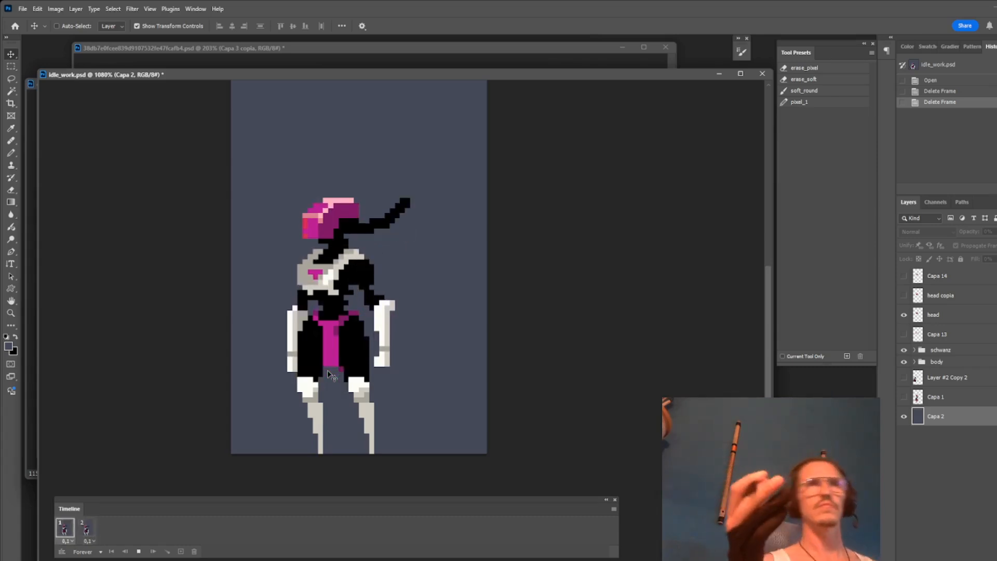
left_click(139, 551)
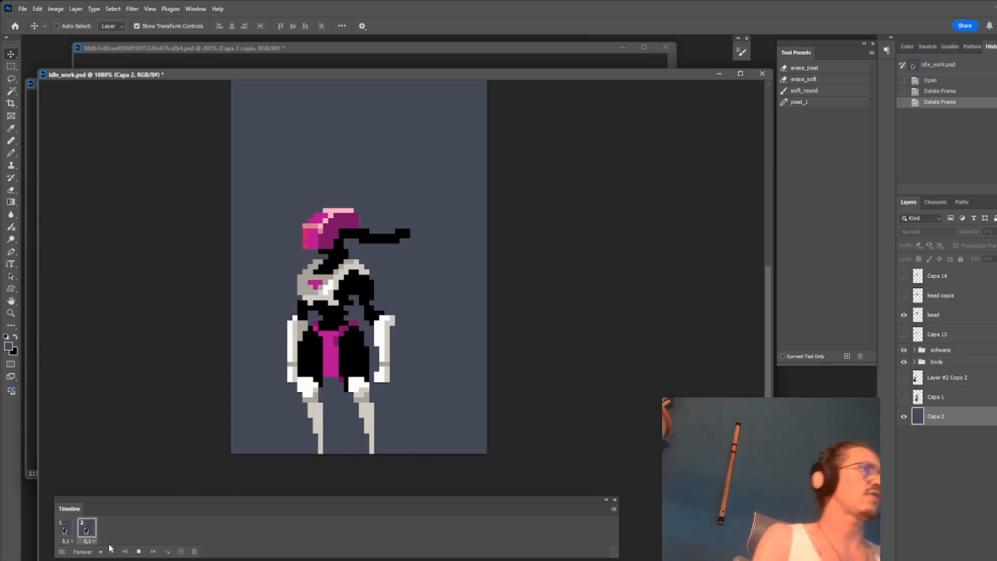
Undo the last frame deletion and compare the first and last frames of the idle animation
key("ctrl+z")
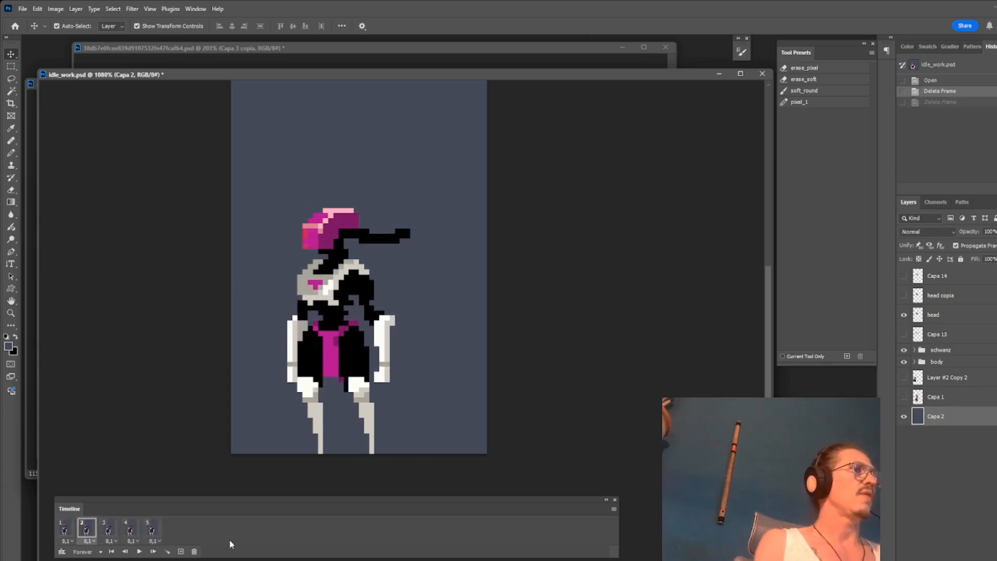
left_click(65, 529)
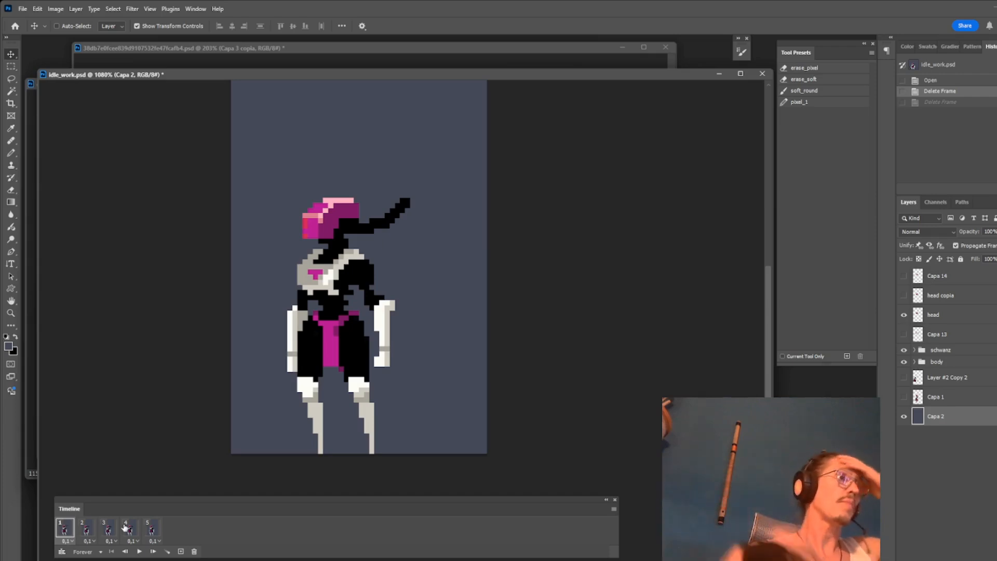
left_click(151, 531)
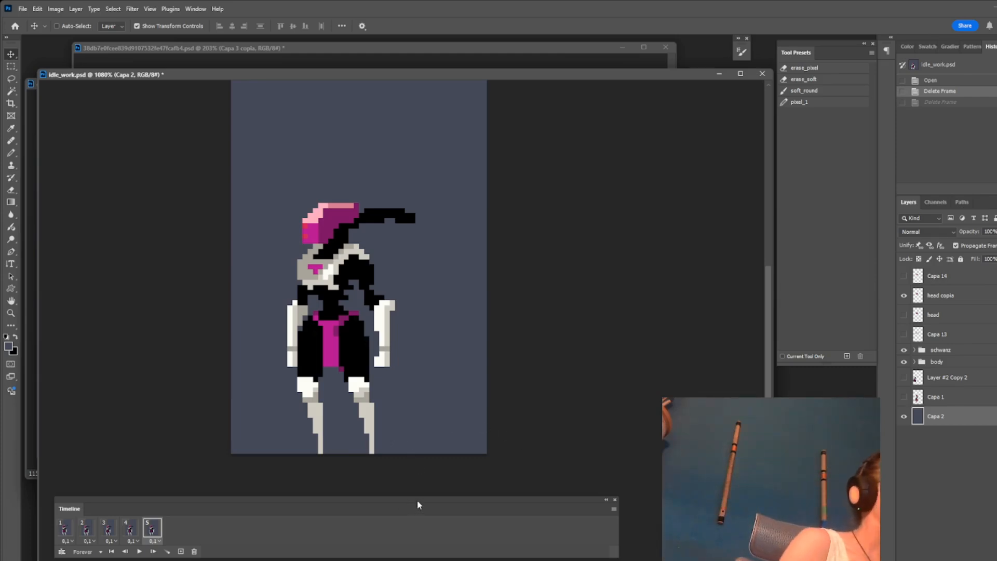
Shift the Timeline panel slightly lower, play the idle animation, and close idle_work.psd without saving the changes
left_click_drag(418, 504, 422, 510)
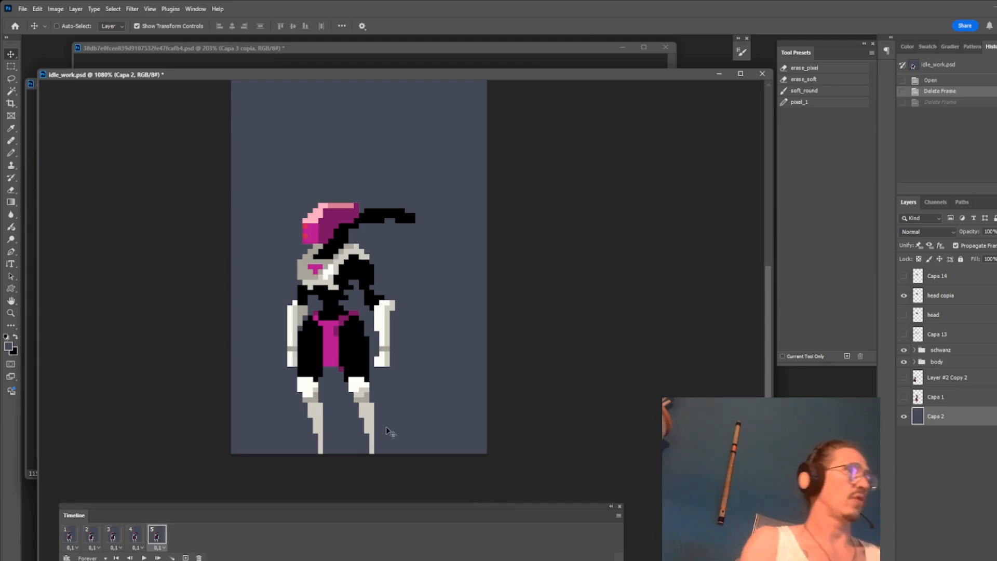
key("space")
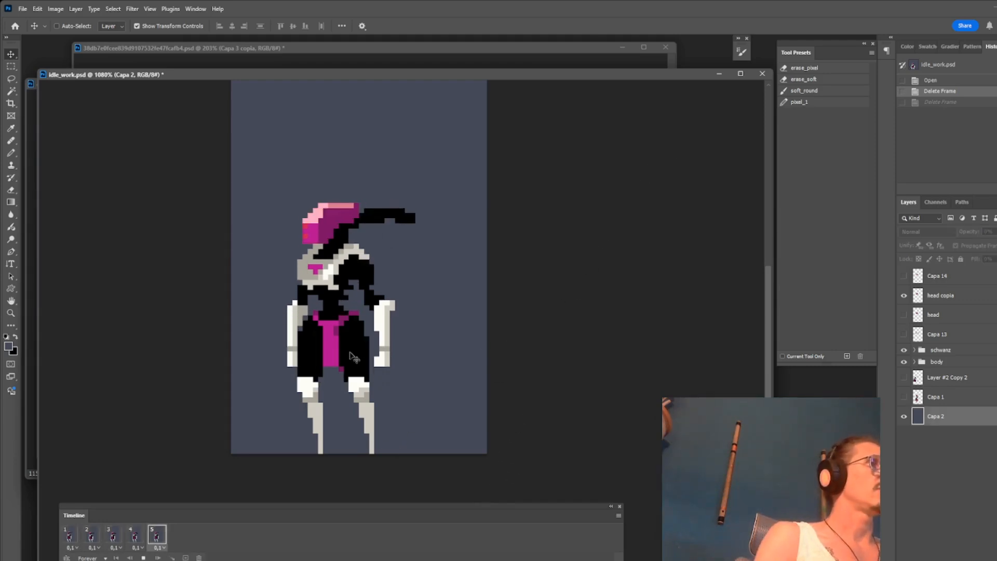
left_click(762, 74)
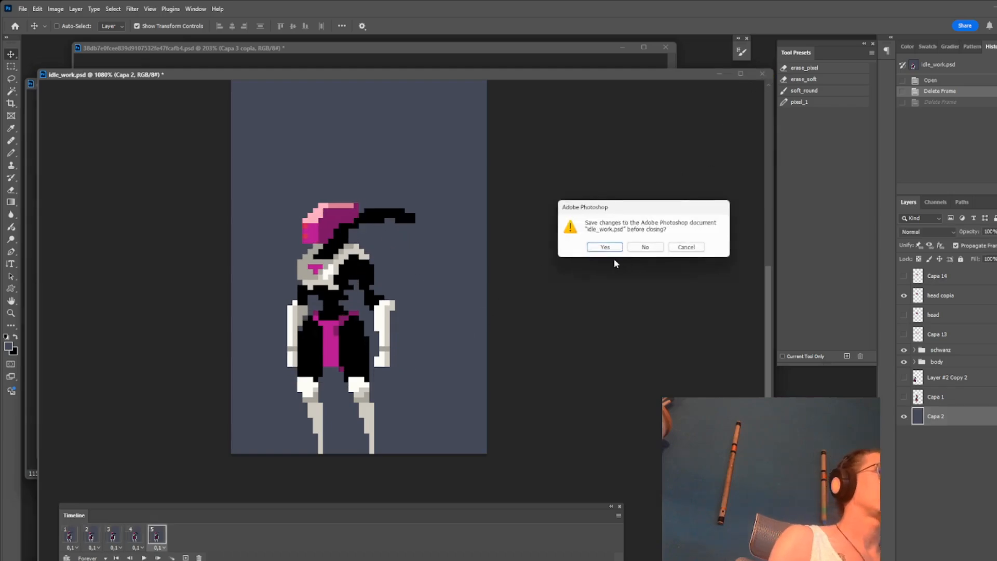
left_click(645, 247)
Show the Capa 3 copia overlay on the reference sheet so a single pose in the run row is singled out
scroll(386, 341, "down", 3)
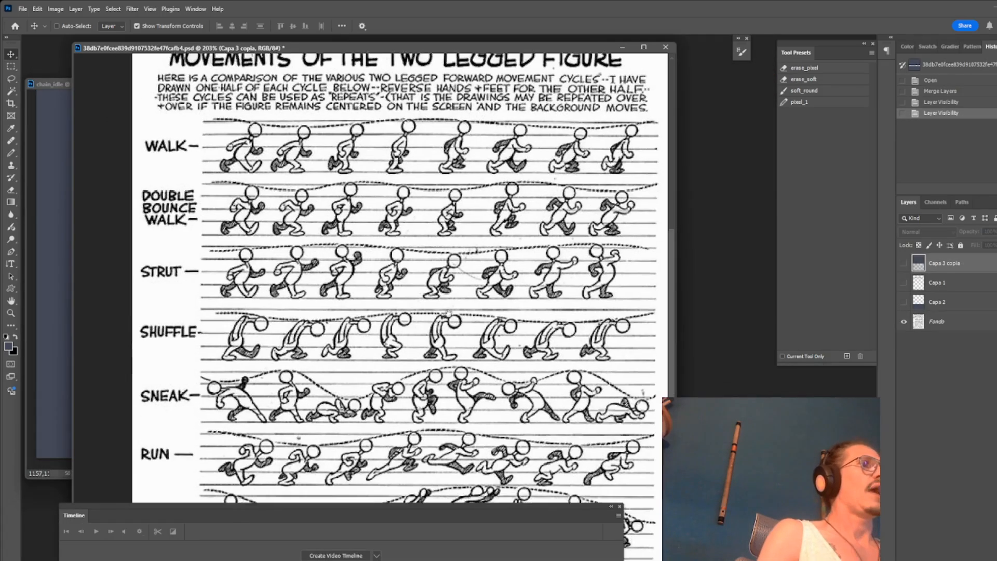
scroll(386, 341, "down", 3)
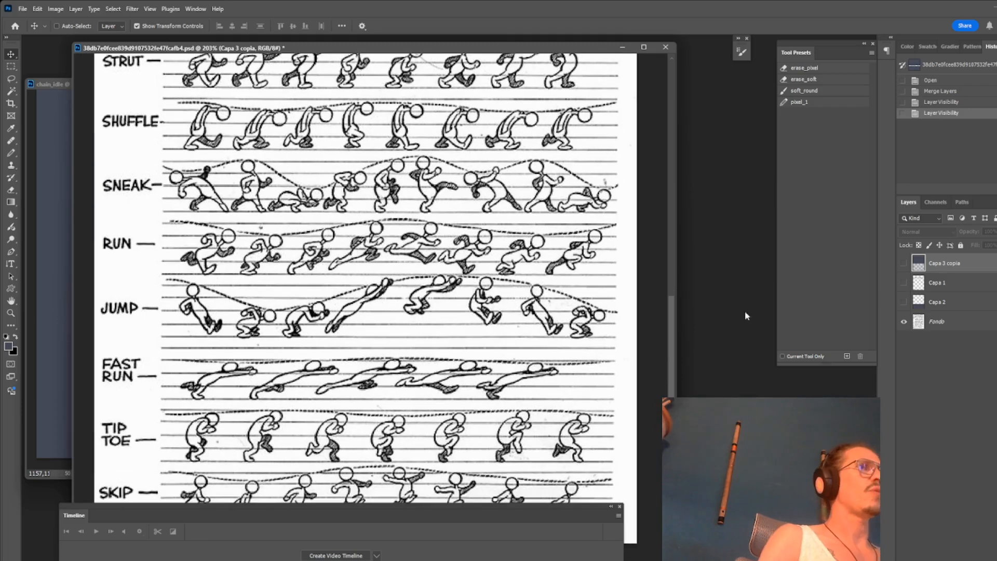
scroll(386, 341, "down", 1)
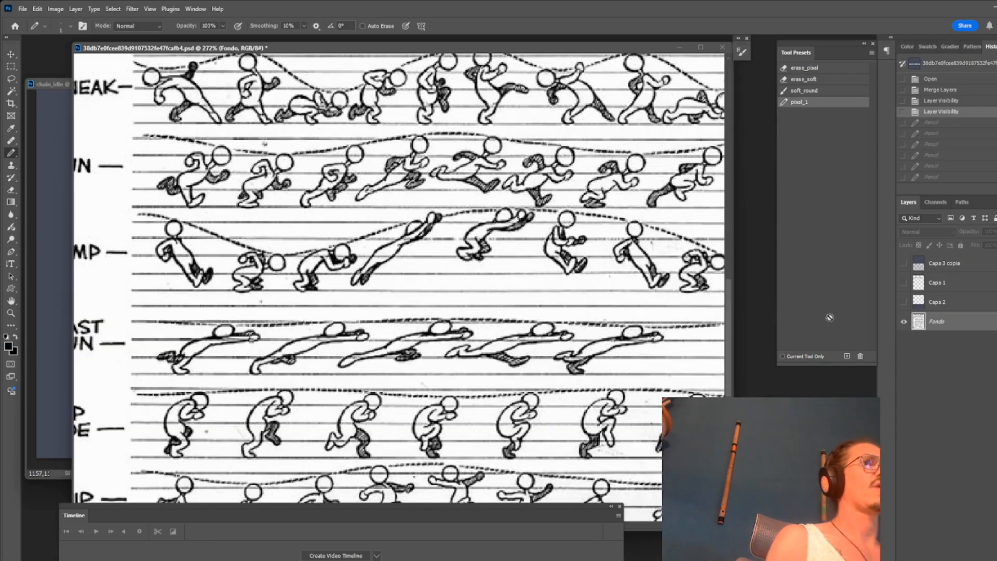
left_click(905, 264)
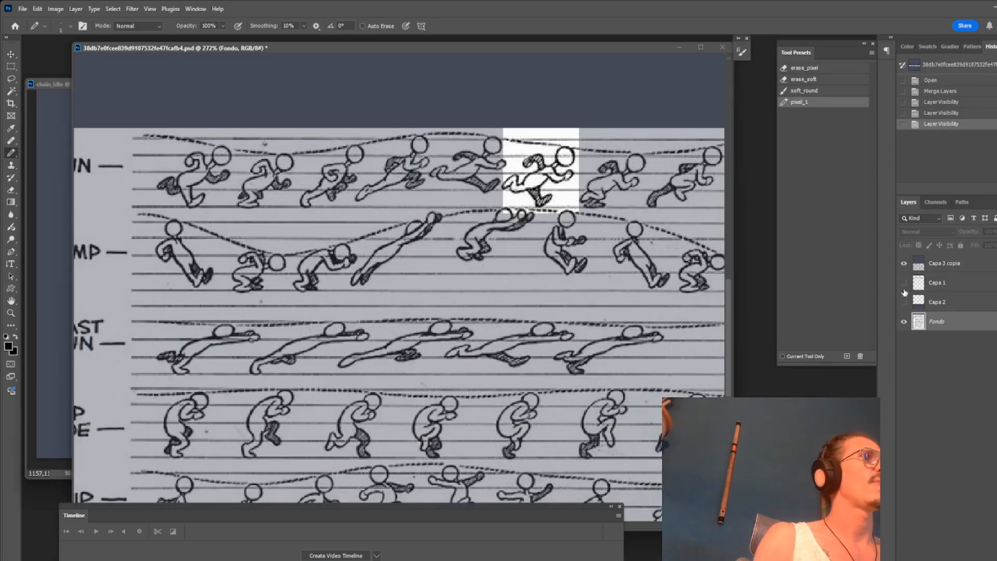
scroll(402, 324, "up", 1)
scroll(673, 117, "up", 1)
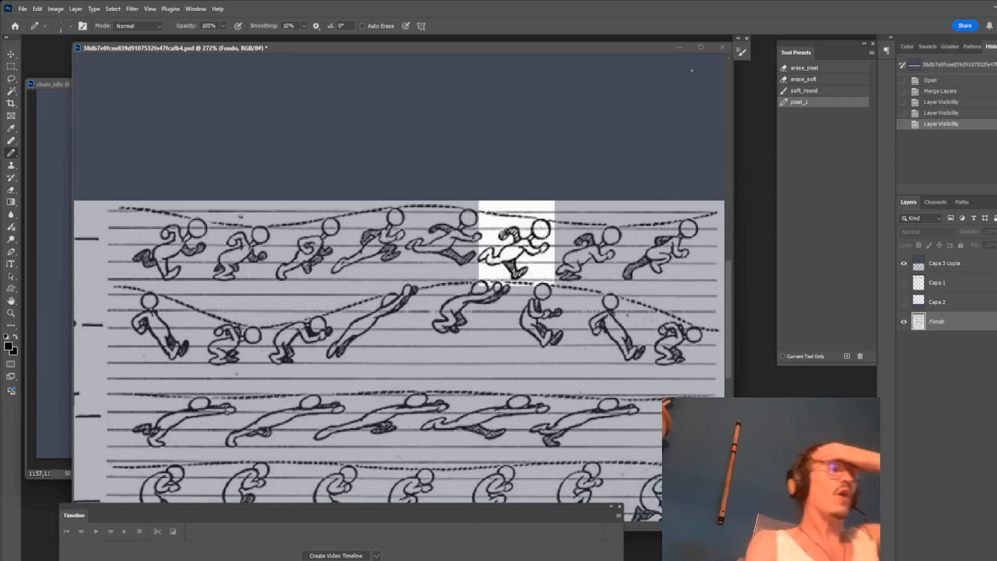
scroll(523, 341, "down", 1)
Move the Capa 3 copia overlay so its clear window frames the fifth pose of the run row
left_click(944, 266)
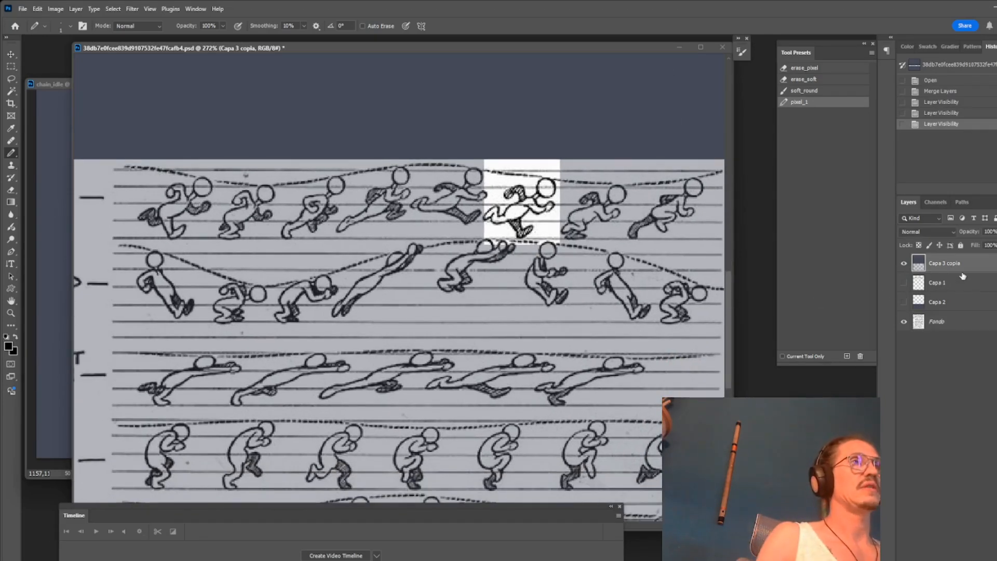
key("v")
mouse_move(542, 245)
left_mouse_down()
mouse_move(622, 246)
mouse_move(613, 246)
left_mouse_up()
scroll(613, 245, "up", 4)
left_click_drag(494, 273, 410, 266)
scroll(364, 270, "down", 4)
left_click_drag(507, 289, 529, 274)
scroll(452, 253, "up", 6)
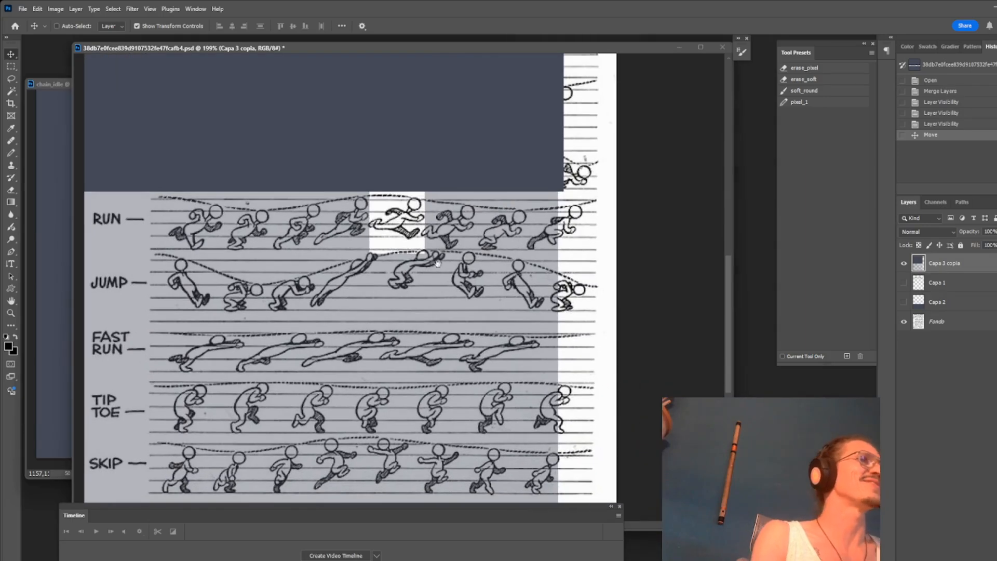
scroll(561, 234, "down", 2)
scroll(526, 251, "down", 3)
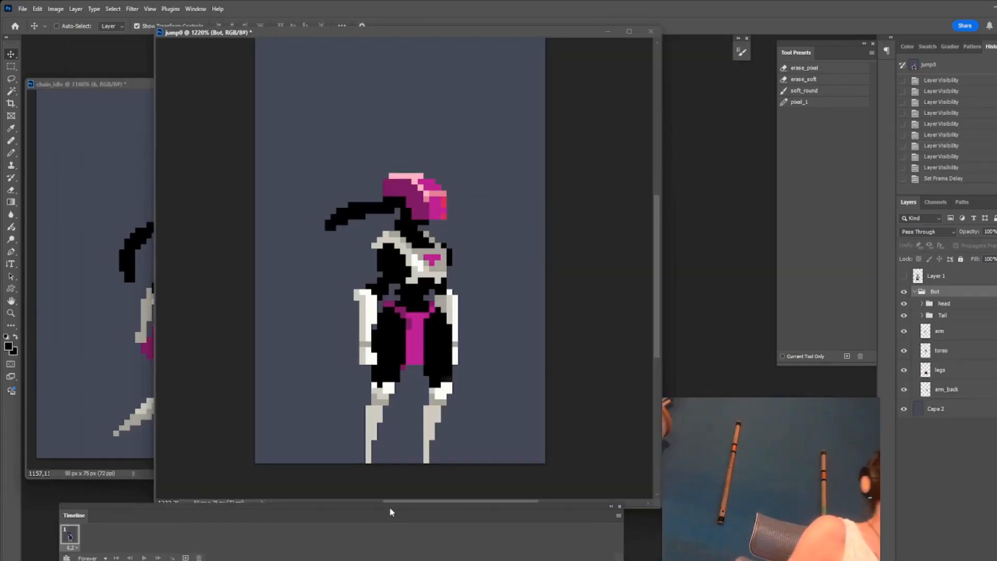
Shift the Timeline panel sideways below the jump0 window and make Layer 1 above the faded Bot layer the drawing layer
left_click_drag(399, 512, 430, 512)
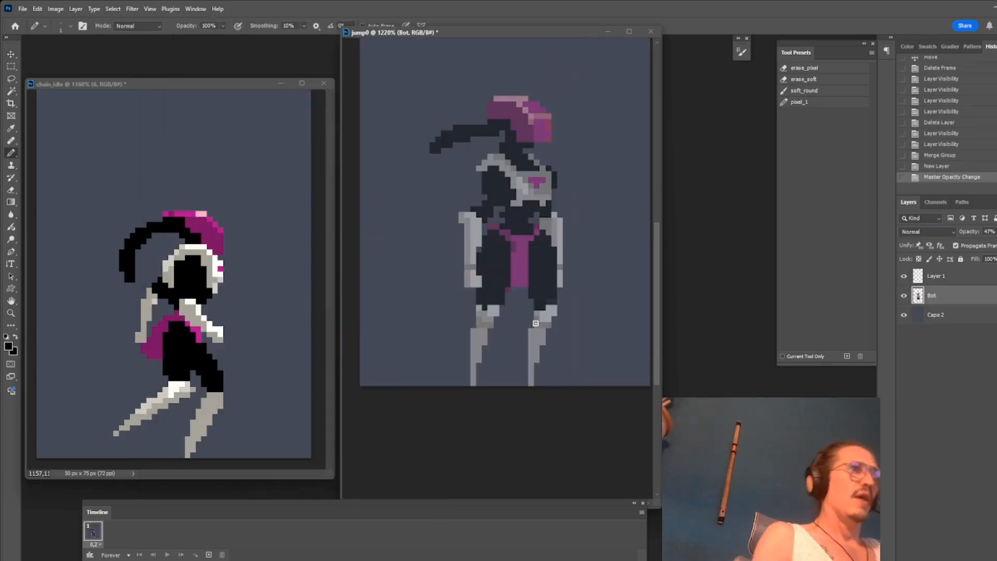
scroll(571, 322, "up", 2)
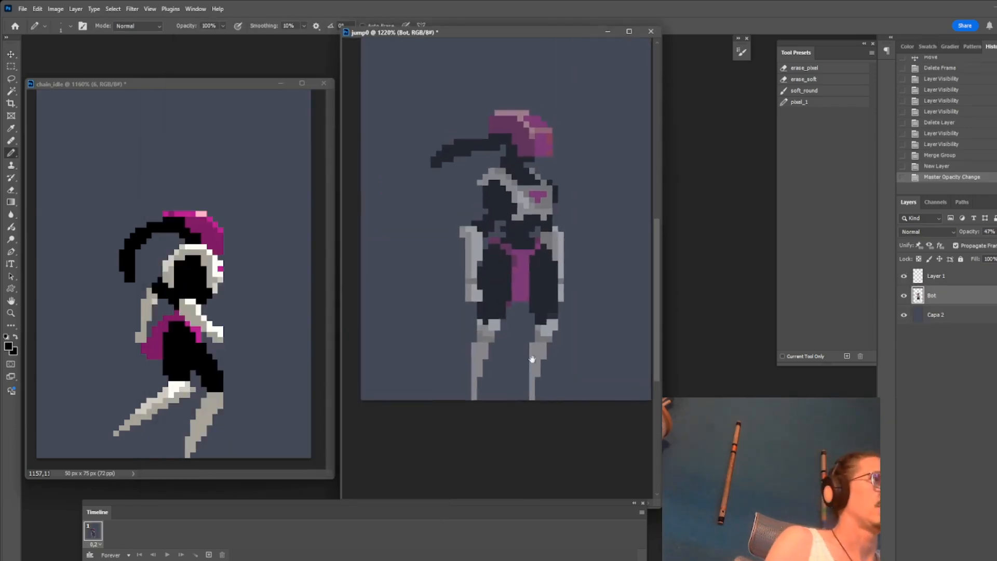
scroll(509, 333, "up", 3)
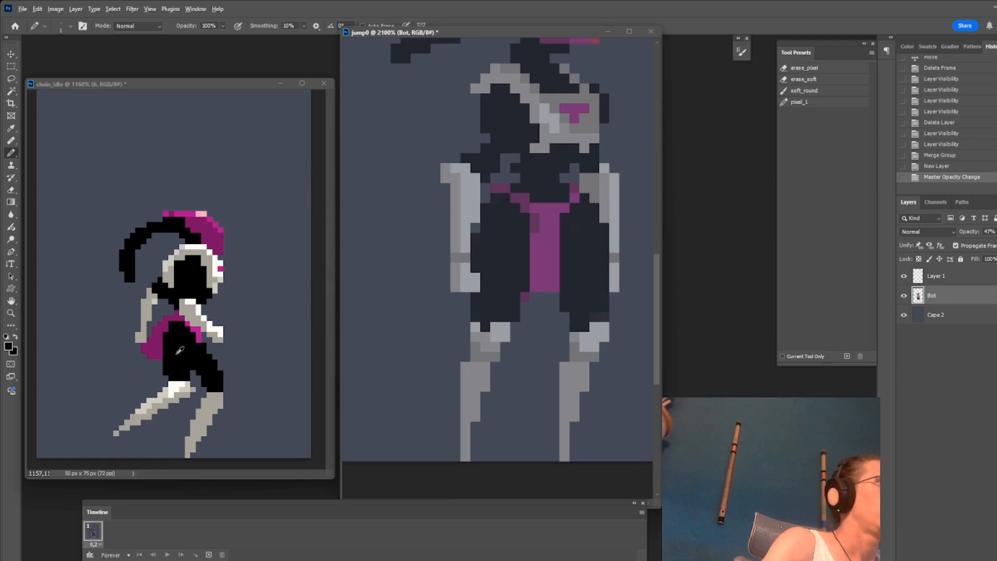
scroll(486, 349, "down", 3)
scroll(477, 342, "up", 2)
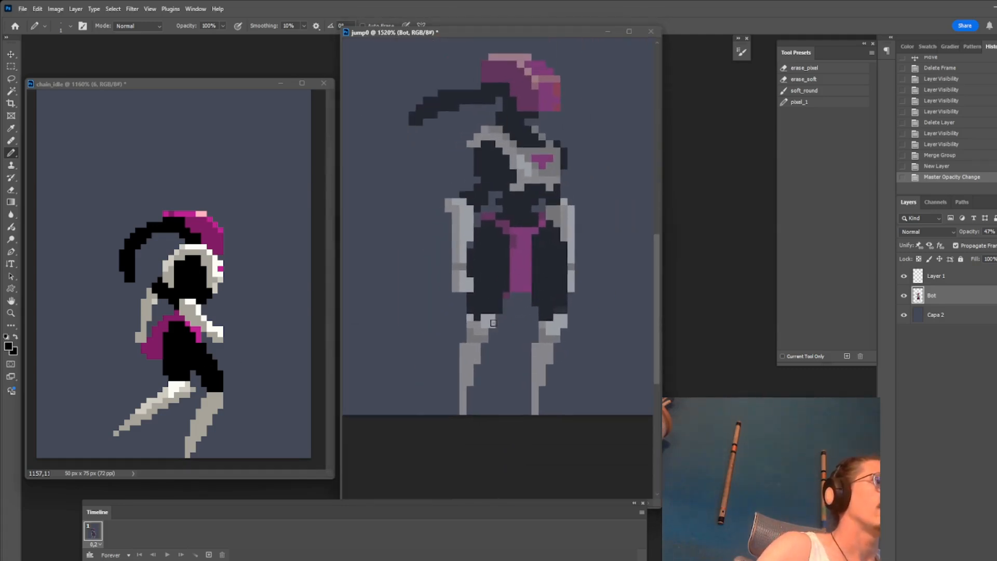
left_click_drag(505, 374, 498, 375)
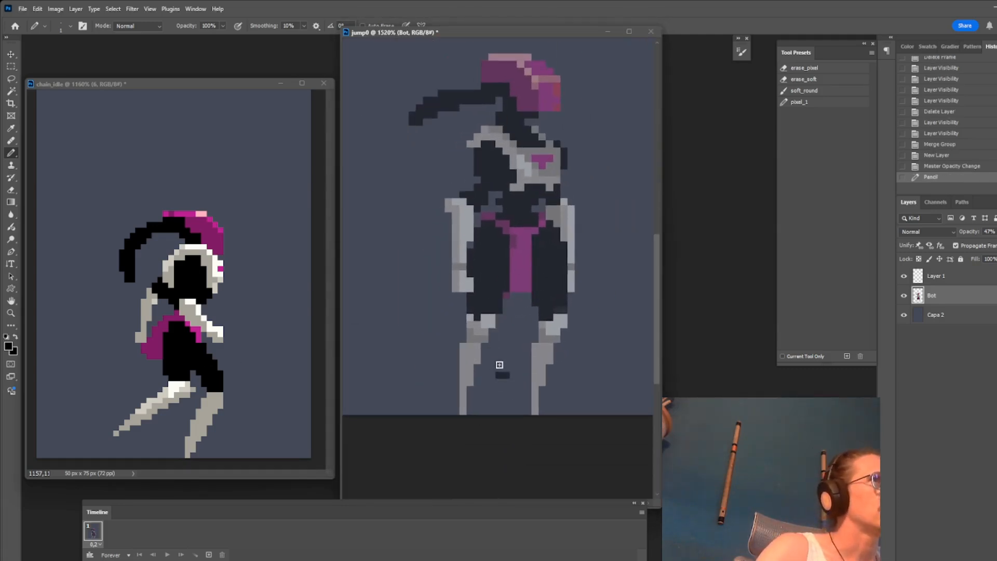
left_click(958, 284)
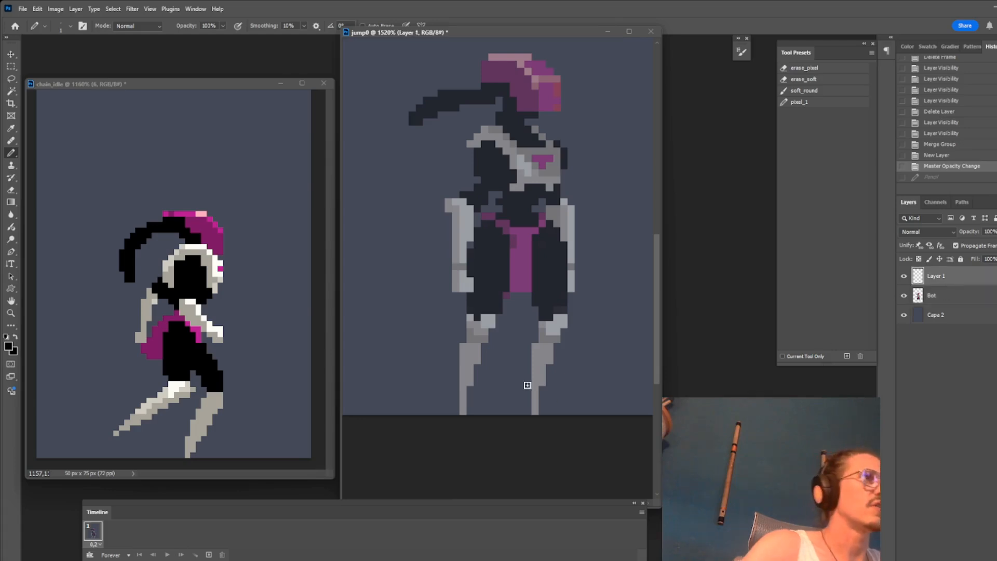
Outline the bot's rear thigh in black pixels on Layer 1, pointing downward from the hip
left_click_drag(514, 375, 498, 375)
left_click(470, 287, "shift")
left_click(492, 274, "shift")
left_click(506, 288, "shift")
left_click(516, 368, "shift")
Outline the bot's raised front thigh in black pixels, reaching forward almost horizontally from the hip to the knee
left_click(550, 274)
left_click(535, 273, "shift")
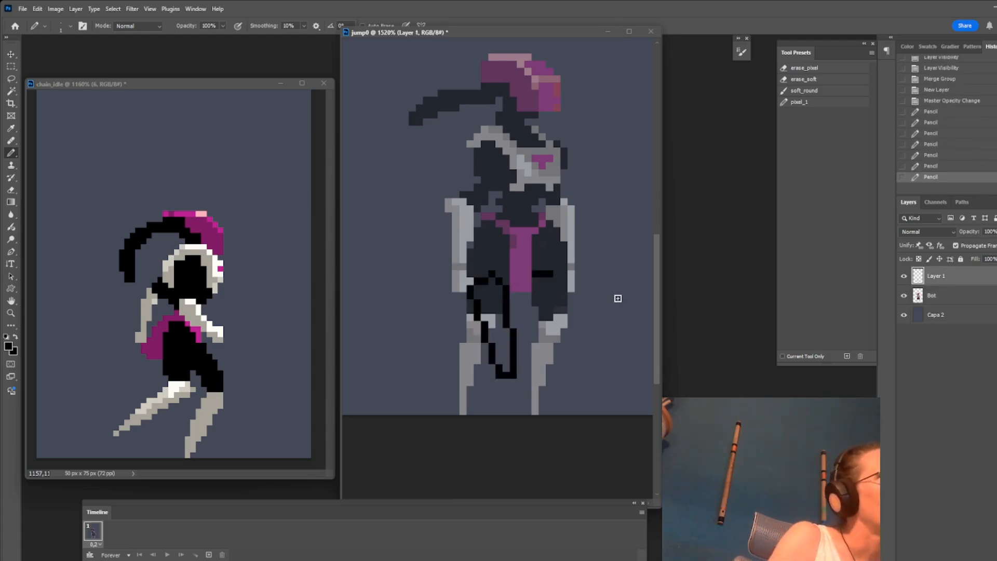
left_click(623, 304, "shift")
left_click(621, 316, "shift")
left_click(518, 312, "shift")
left_click(535, 277, "shift")
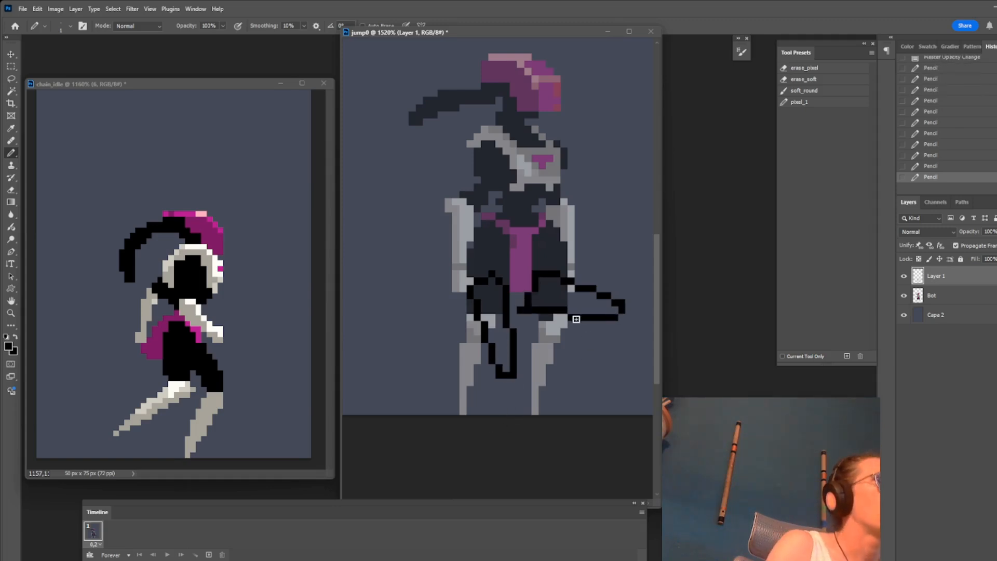
Draw both lower legs in beige-grey, slanting back from the knees to the canvas edge, and fill the thighs solid black
left_click(599, 323)
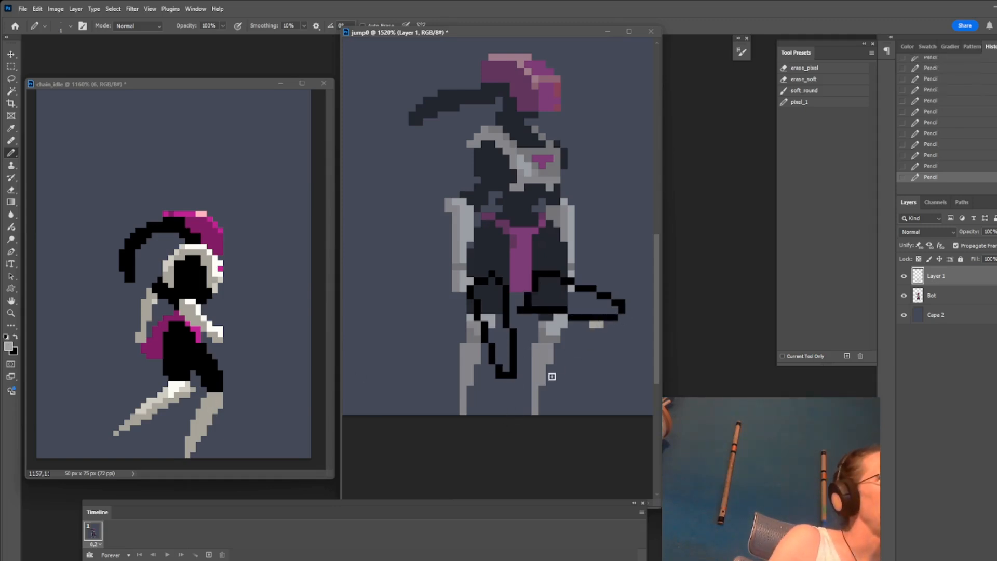
left_click(542, 411, "shift")
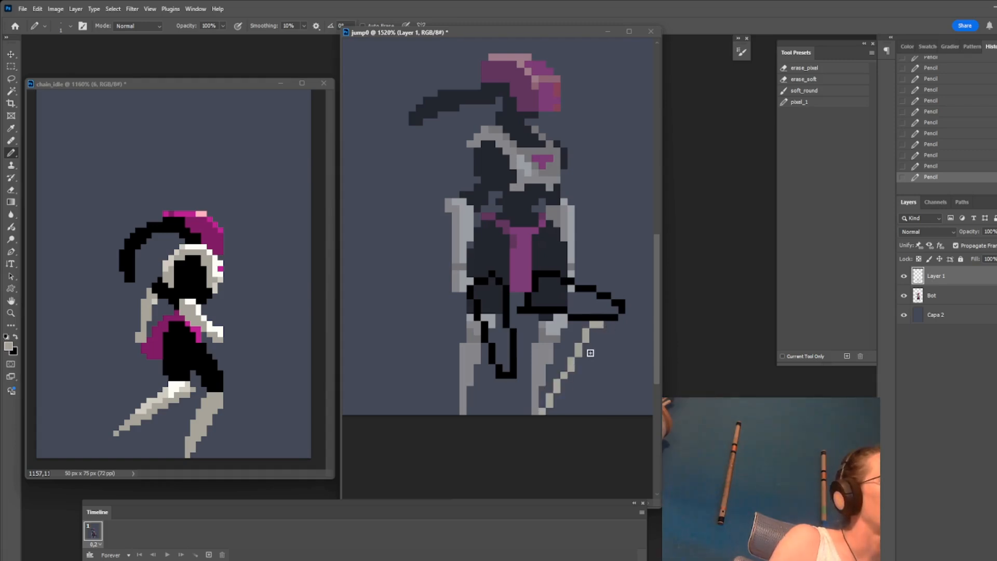
mouse_move(607, 337)
left_mouse_down()
mouse_move(566, 379)
mouse_move(600, 330)
mouse_move(602, 338)
left_mouse_up()
left_click(614, 327)
mouse_move(485, 391)
left_mouse_down()
mouse_move(510, 383)
mouse_move(469, 410)
mouse_move(508, 380)
mouse_move(497, 350)
mouse_move(497, 359)
mouse_move(504, 326)
mouse_move(490, 326)
mouse_move(490, 339)
mouse_move(476, 290)
mouse_move(496, 318)
mouse_move(503, 288)
left_mouse_up()
left_click(489, 382, "alt")
left_click(516, 363, "alt")
left_click_drag(544, 297, 604, 309)
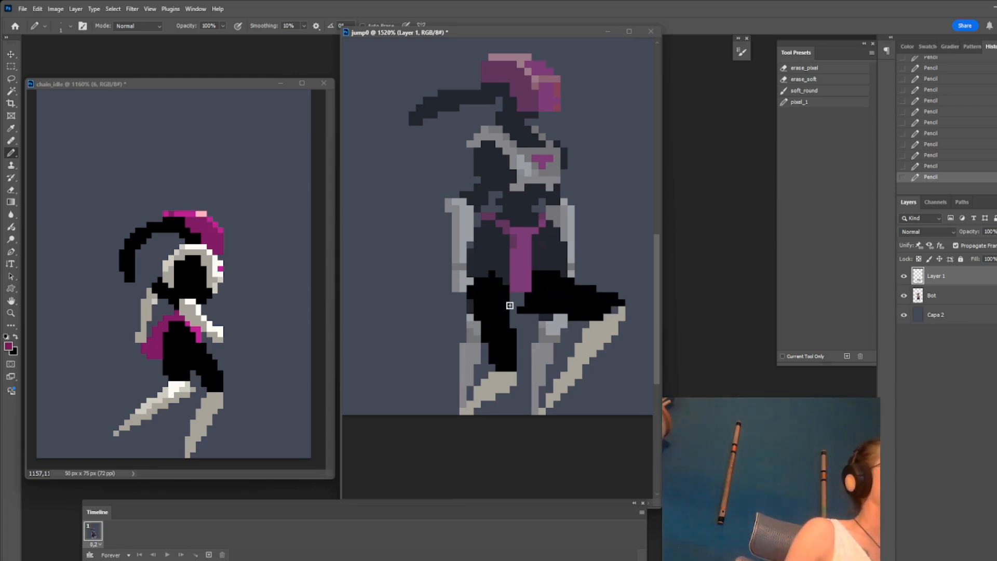
Paint a dark pink loincloth over the hips and between the thighs, with black waist pixels directly above it
mouse_move(480, 281)
left_mouse_down()
mouse_move(546, 280)
mouse_move(512, 304)
mouse_move(526, 327)
mouse_move(513, 325)
left_mouse_up()
left_click(498, 329, "alt")
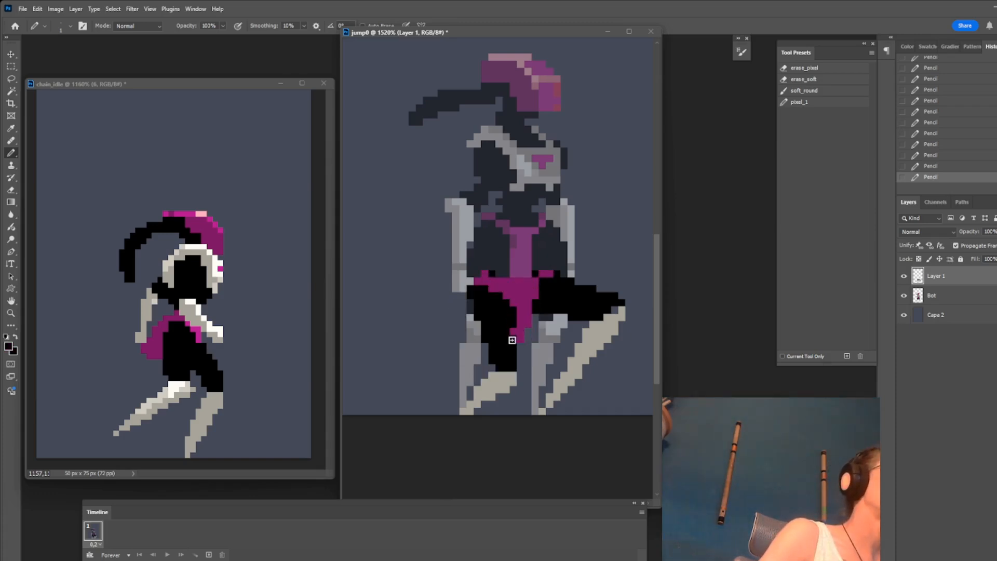
left_click(527, 297, "alt")
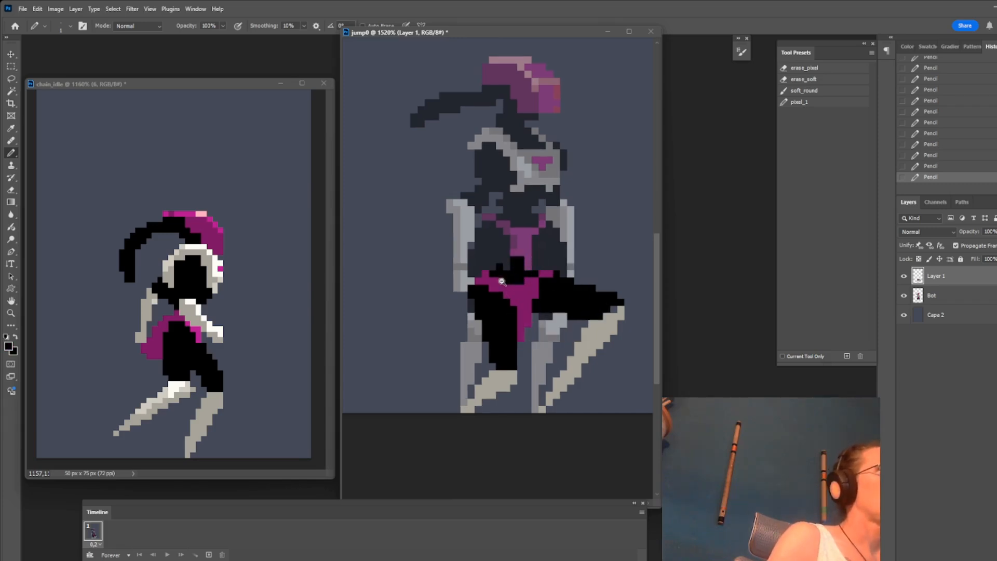
scroll(540, 257, "down", 3)
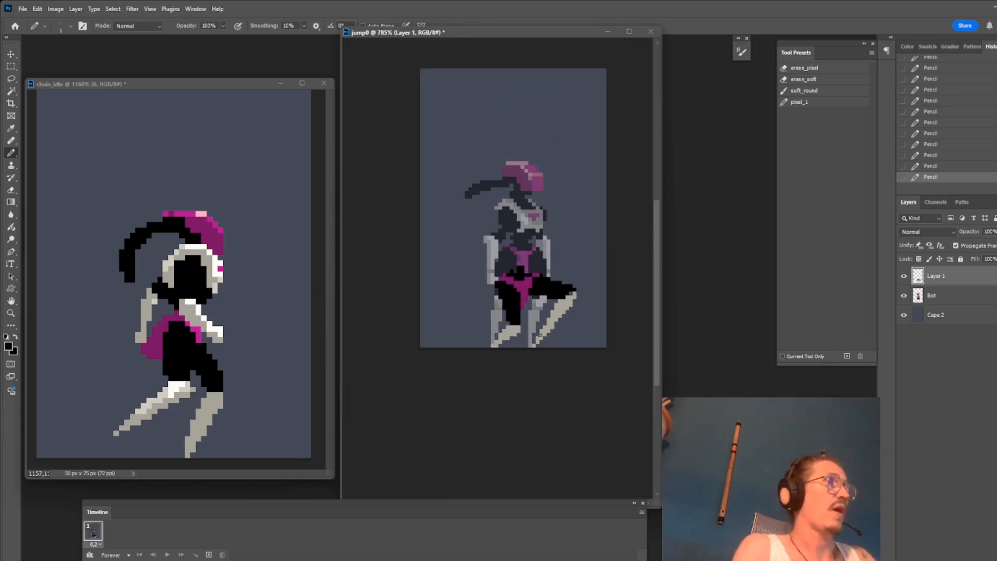
scroll(502, 305, "up", 4)
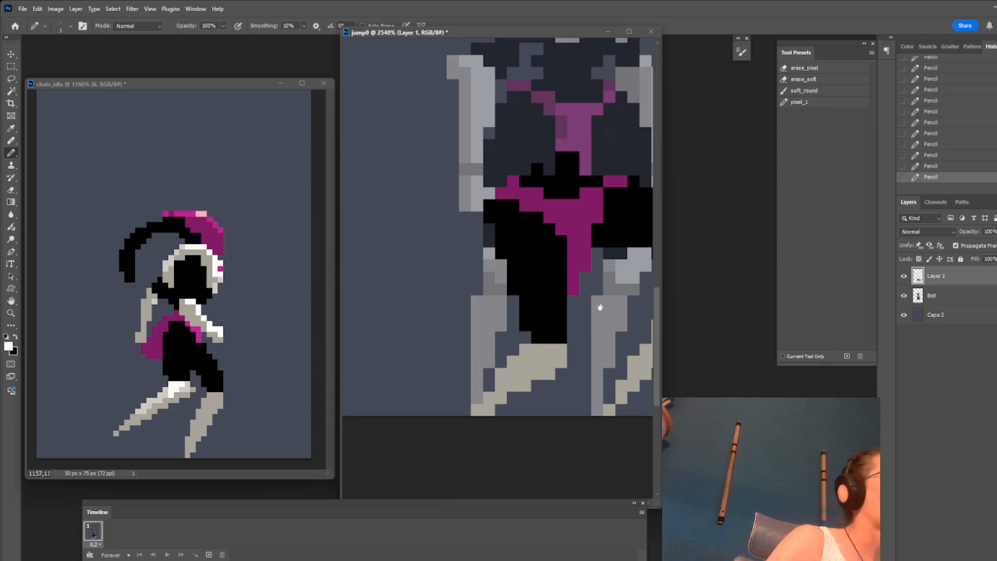
Highlight the raised front knee with white pixels and shade the front shin below it in lighter beige-grey
left_click_drag(591, 308, 484, 298)
scroll(514, 291, "down", 2)
scroll(541, 281, "up", 2)
left_click(596, 252)
left_click_drag(611, 244, 620, 241)
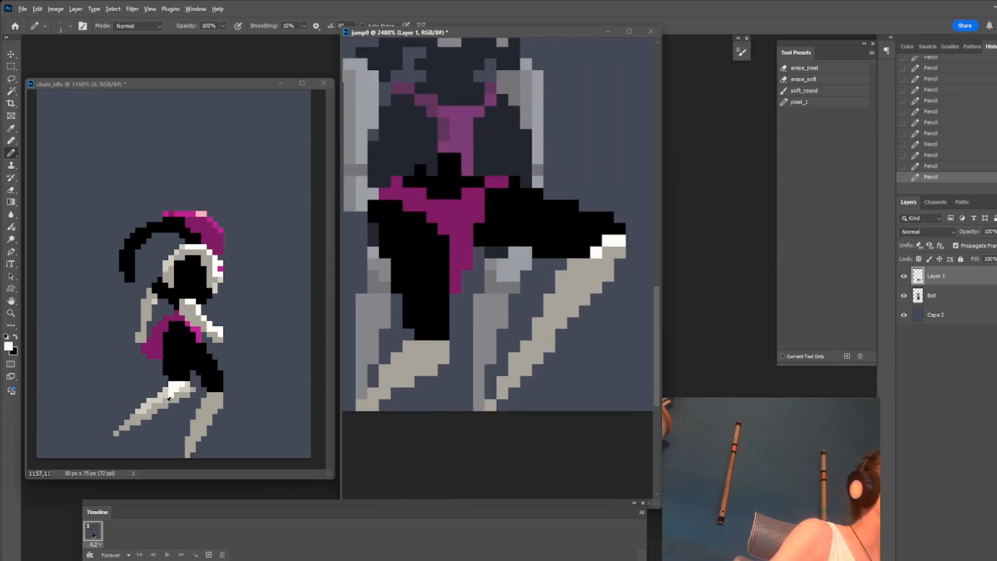
left_click(599, 250, "alt")
left_click(585, 253)
left_click(583, 264, "alt")
left_click(573, 265)
mouse_move(562, 278)
left_mouse_down()
mouse_move(563, 289)
mouse_move(572, 283)
left_mouse_up()
left_click_drag(566, 320, 530, 331)
left_click(566, 294)
left_click(578, 294)
left_click(553, 318)
Add white and light beige-grey highlight pixels to the rear knee, just below the black thigh
left_click_drag(616, 326, 572, 323)
left_click_drag(482, 340, 521, 312)
mouse_move(568, 286)
left_mouse_down()
mouse_move(485, 318)
mouse_move(464, 345)
mouse_move(476, 353)
mouse_move(445, 358)
left_mouse_up()
left_click(597, 256, "alt")
left_click_drag(506, 324, 531, 309)
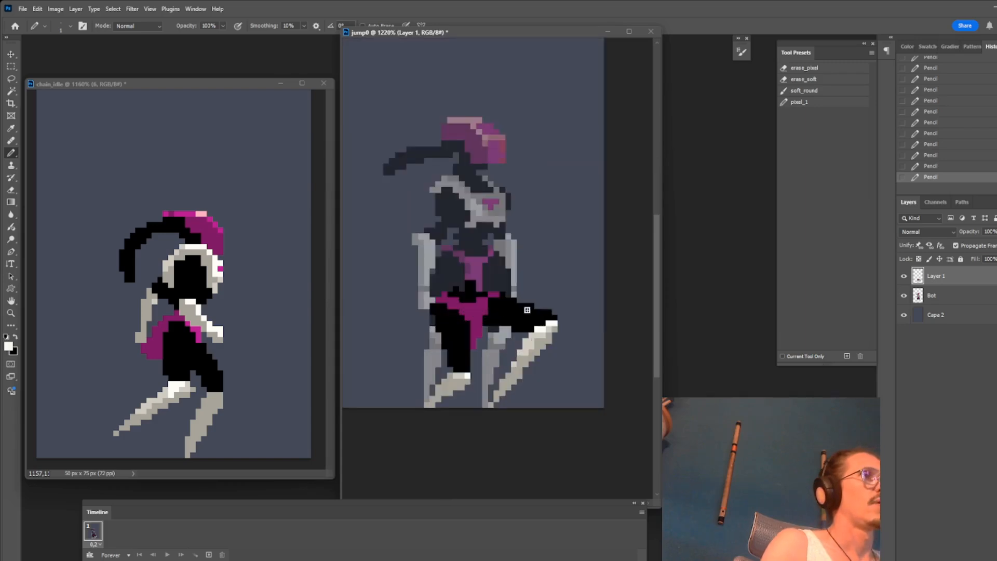
Brighten the middle of the loincloth between the thighs with bright pink pixels
left_click_drag(460, 342, 476, 335)
mouse_move(473, 285)
left_mouse_down()
mouse_move(494, 332)
mouse_move(499, 296)
mouse_move(468, 285)
mouse_move(476, 295)
mouse_move(511, 272)
mouse_move(478, 311)
mouse_move(507, 348)
left_mouse_up()
left_click(463, 305, "alt")
scroll(527, 272, "down", 8)
scroll(556, 256, "up", 6)
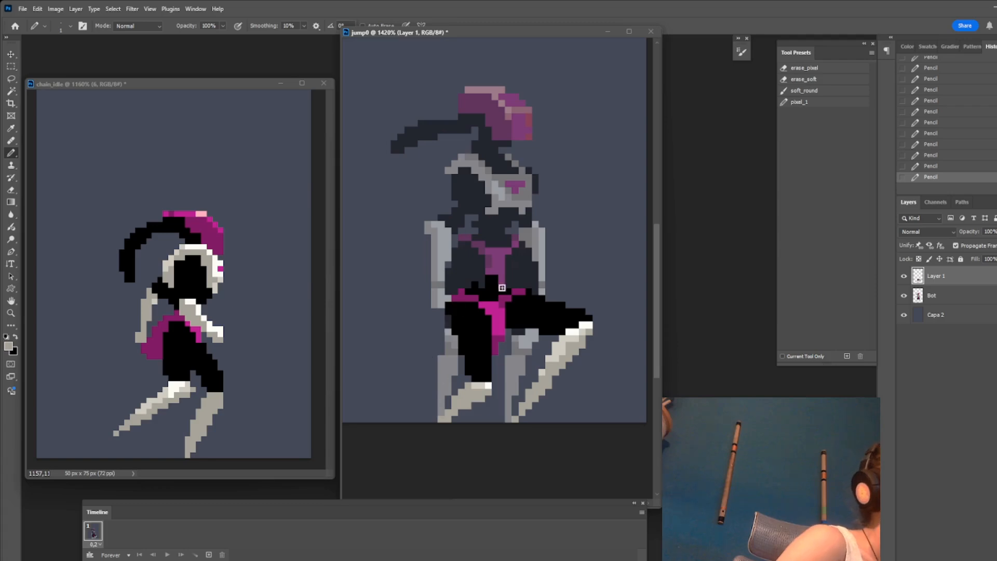
Paint a two-tone pink torso column from the waist to the chest and try a bright pink stroke over the chest
left_click(499, 320, "alt")
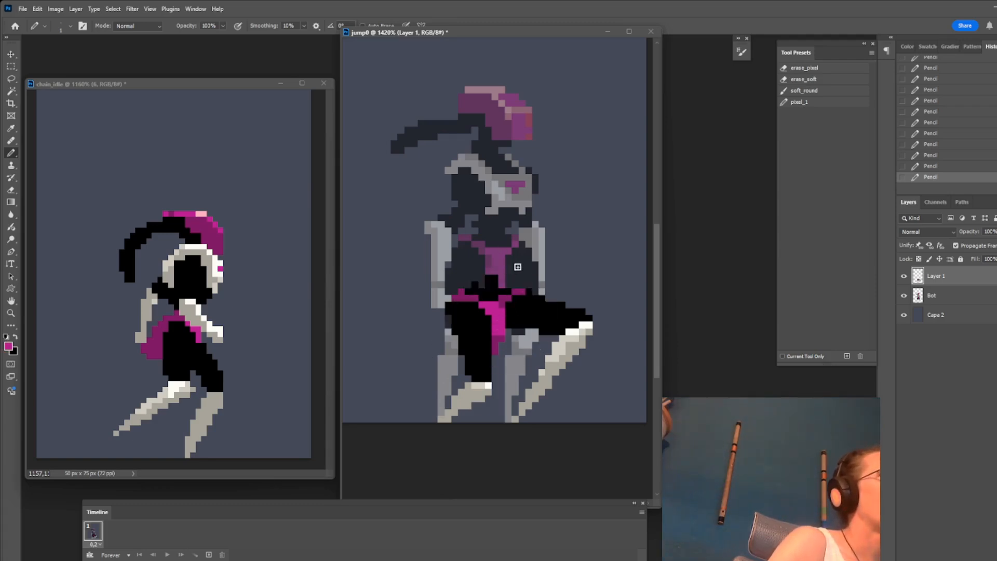
mouse_move(491, 267)
left_mouse_down()
mouse_move(487, 220)
mouse_move(500, 214)
mouse_move(515, 249)
mouse_move(500, 220)
mouse_move(508, 257)
mouse_move(498, 269)
mouse_move(495, 244)
left_mouse_up()
left_click_drag(508, 168, 504, 199)
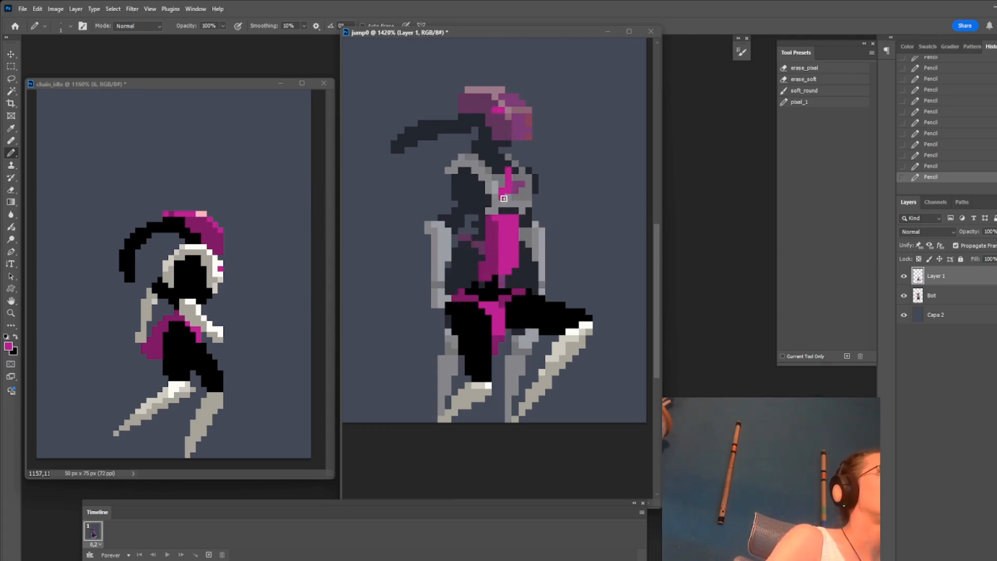
key("ctrl+z")
left_click_drag(503, 156, 501, 205)
key("ctrl+z")
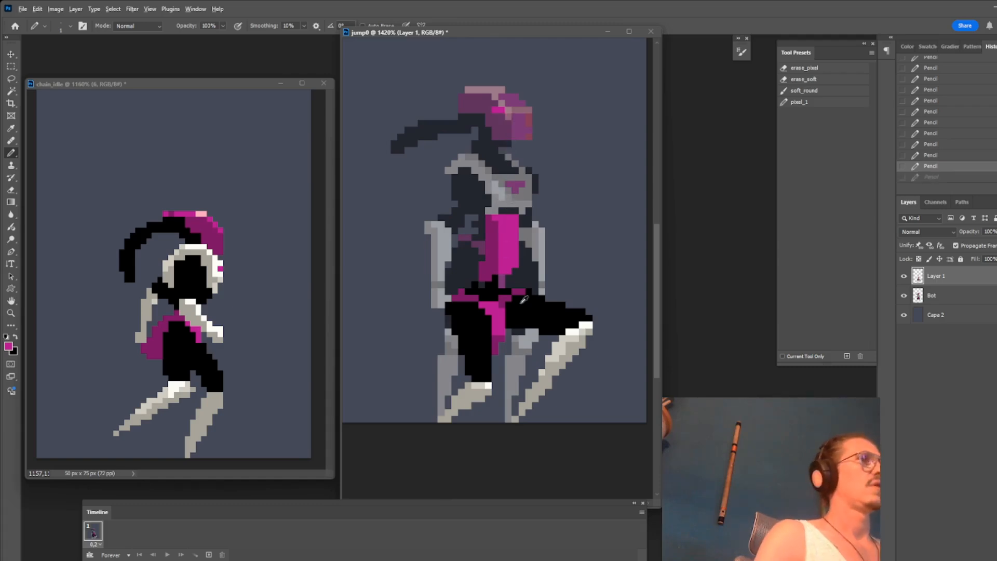
key("x")
mouse_move(488, 89)
left_mouse_down()
mouse_move(508, 195)
mouse_move(496, 186)
mouse_move(528, 176)
left_mouse_up()
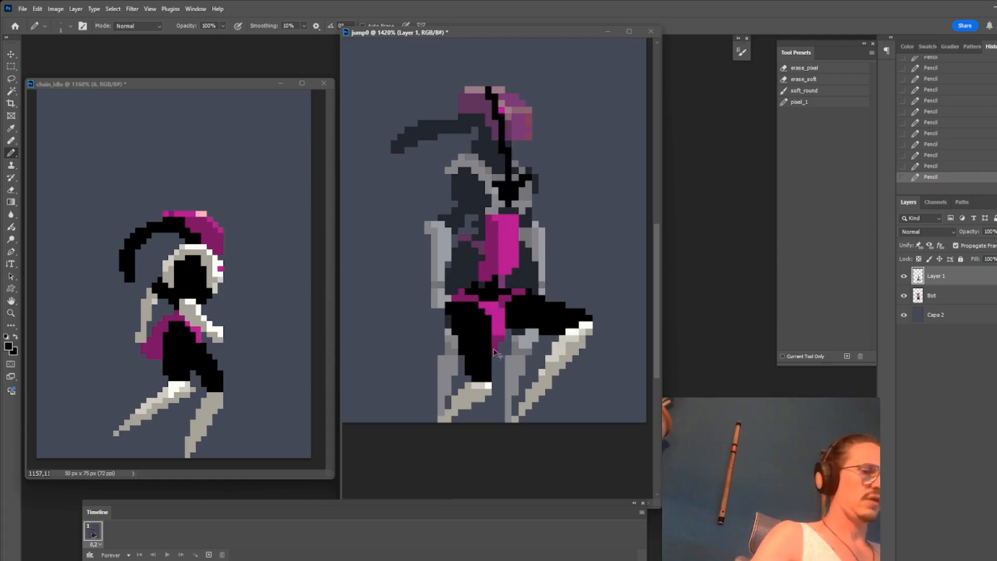
key("ctrl+z")
key("ctrl+z")
Draw a black curve arching backward from the top of the pink torso and thin its edges by erasing
mouse_move(478, 218)
left_mouse_down()
mouse_move(466, 185)
mouse_move(429, 152)
mouse_move(452, 152)
mouse_move(480, 186)
mouse_move(488, 217)
mouse_move(467, 174)
mouse_move(470, 188)
mouse_move(438, 148)
left_mouse_up()
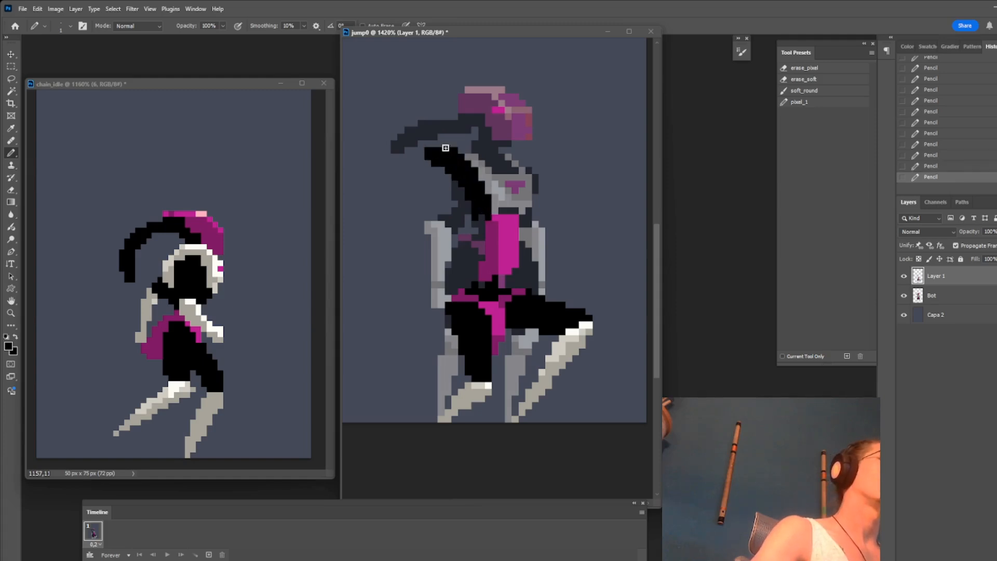
key("e")
right_click(501, 196, "alt")
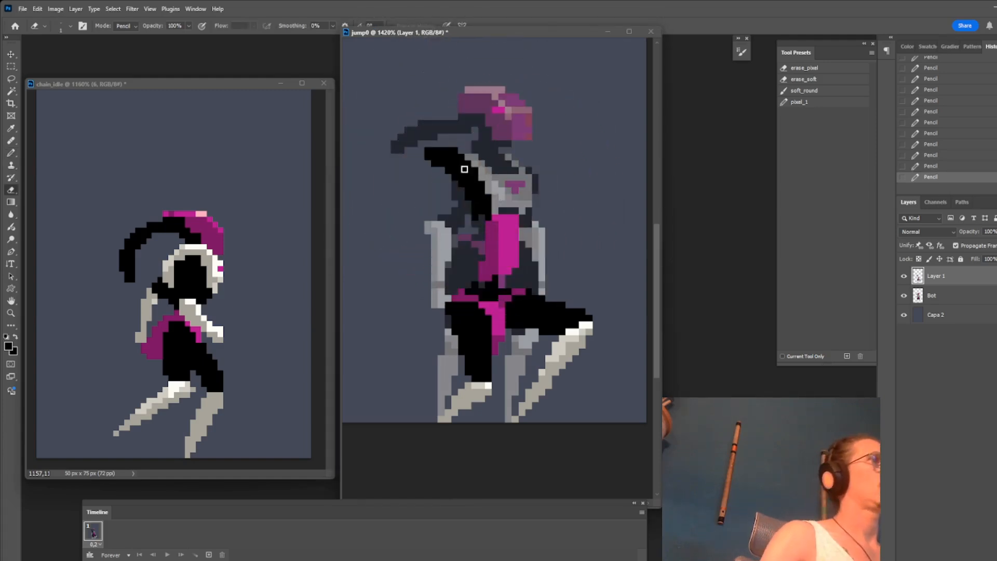
mouse_move(446, 143)
left_mouse_down()
mouse_move(488, 180)
mouse_move(493, 201)
left_mouse_up()
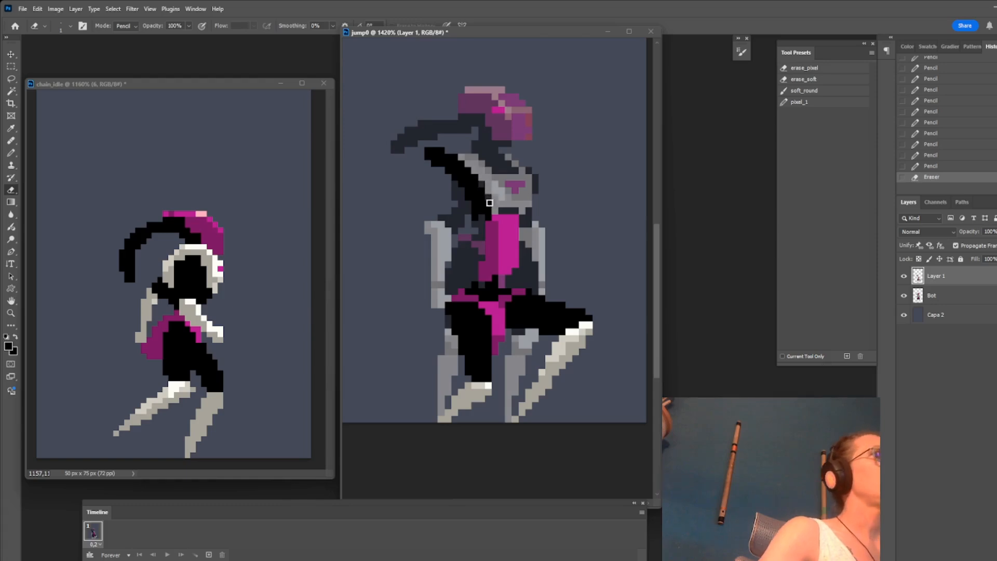
left_click(433, 166)
left_click(426, 158)
left_click(428, 151)
scroll(438, 178, "down", 2)
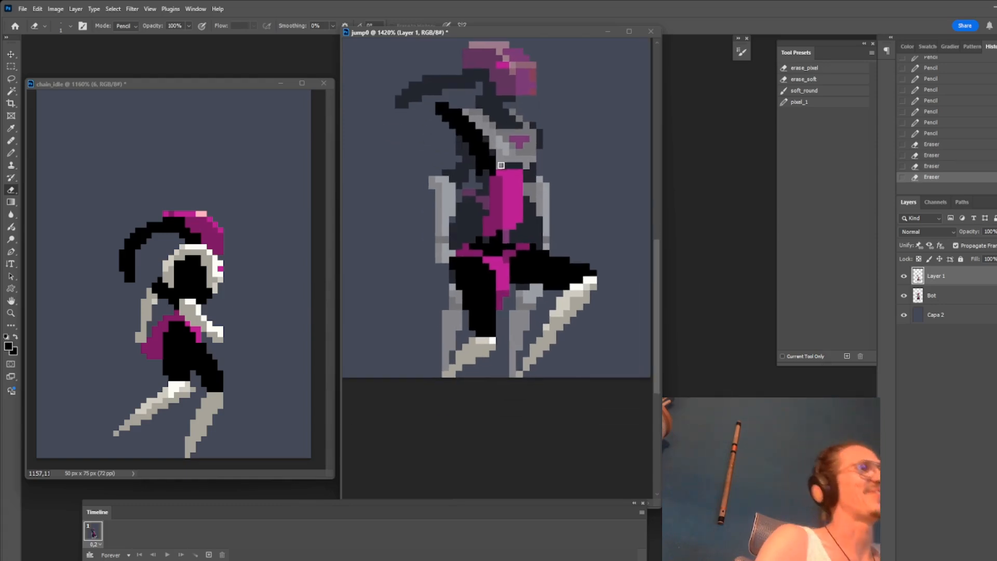
left_click_drag(500, 218, 496, 191)
left_click_drag(503, 279, 497, 322)
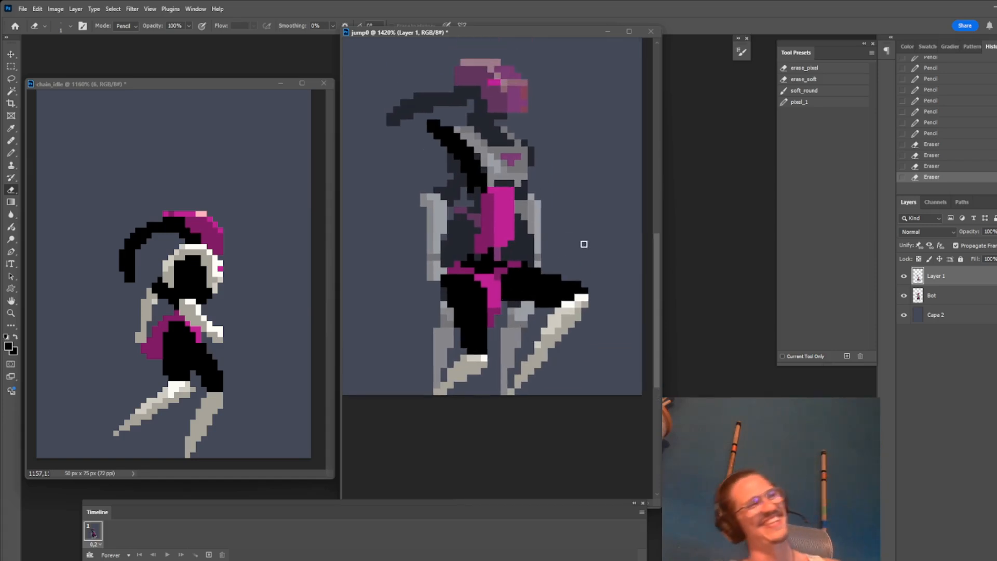
left_click_drag(480, 253, 475, 262)
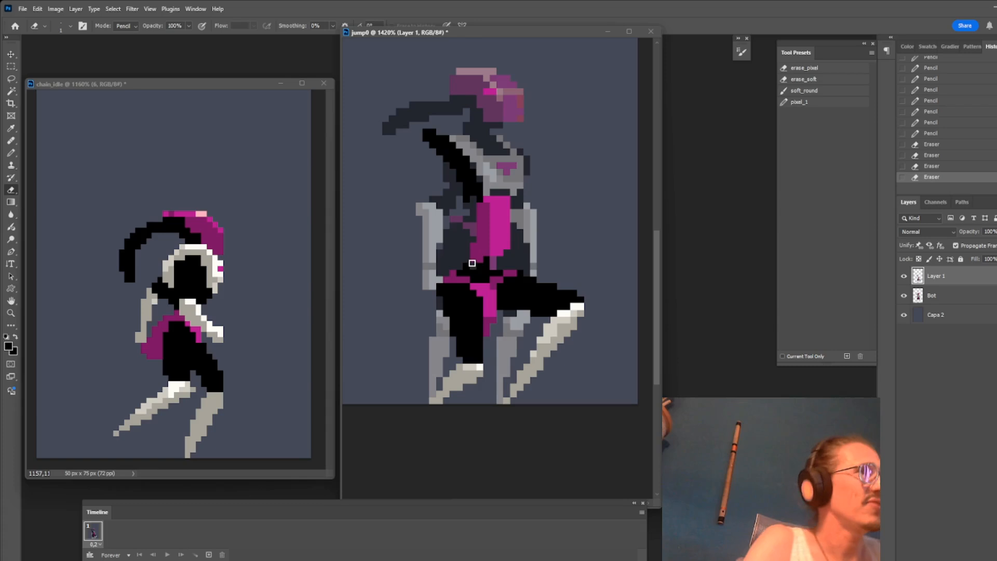
left_click_drag(489, 275, 487, 295)
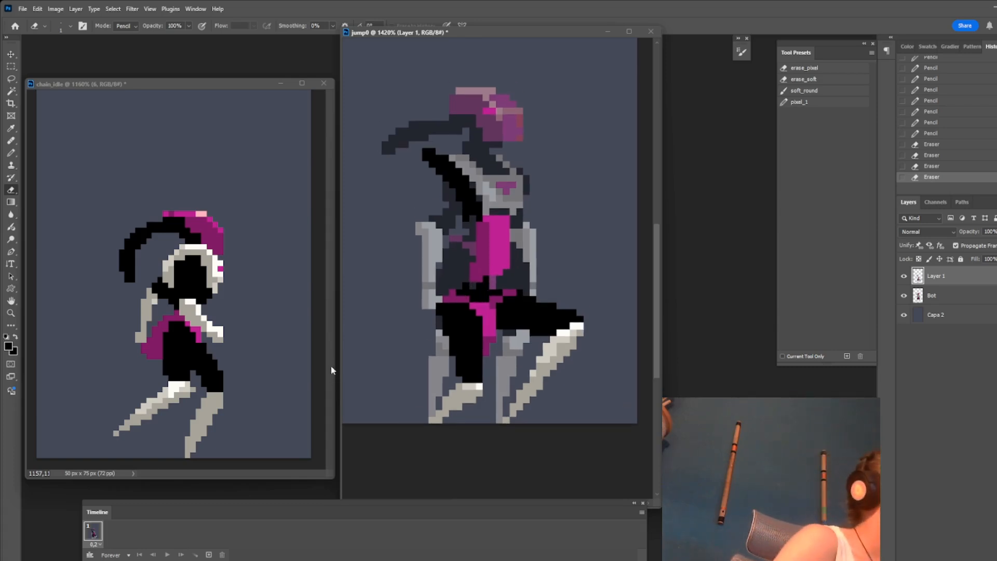
left_click_drag(553, 344, 564, 334)
scroll(517, 325, "up", 5)
Block in both forearms in beige-grey, one behind the hips and a thin one reaching forward and upward above the front thigh
key("b")
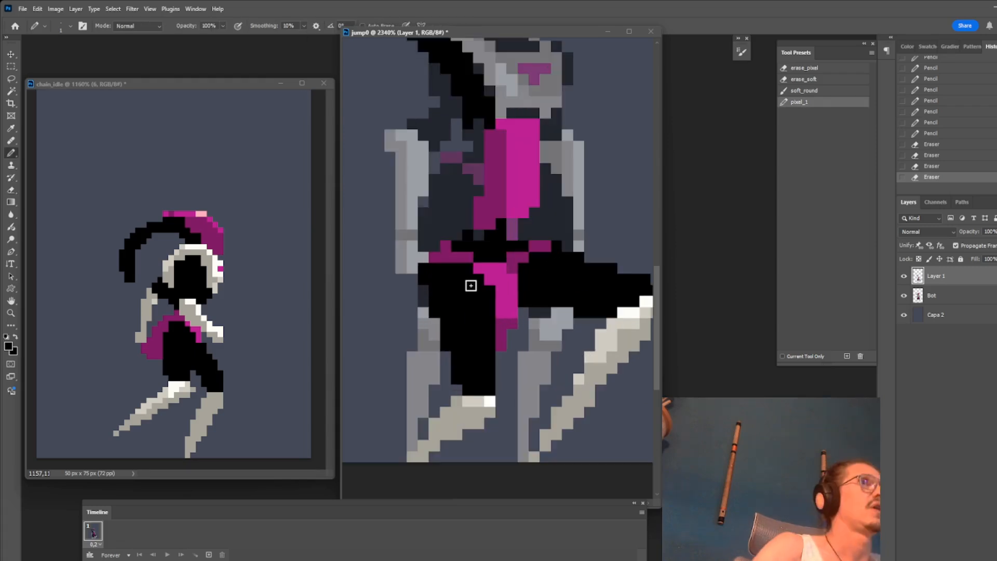
left_click_drag(509, 356, 505, 398)
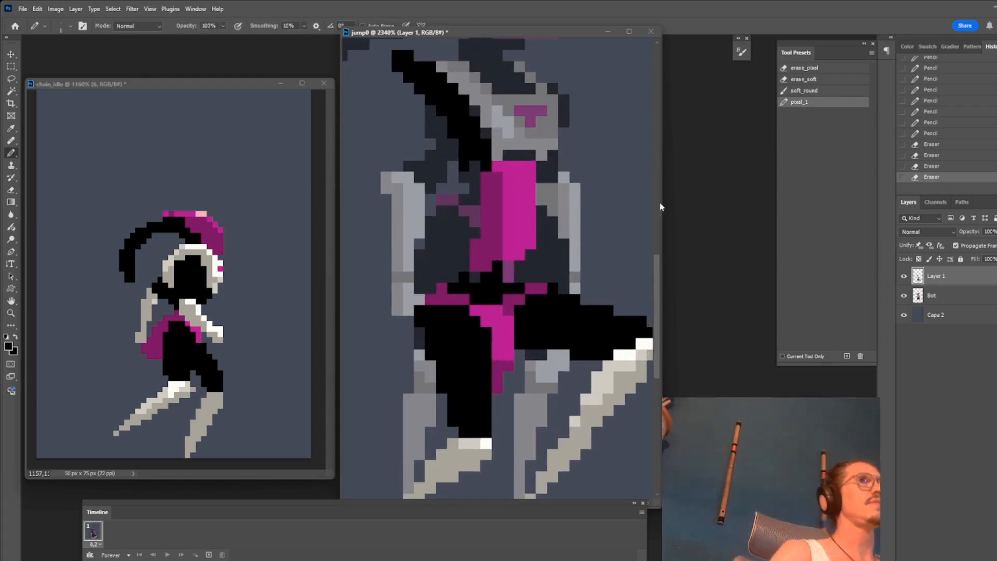
scroll(577, 293, "up", 2)
scroll(571, 311, "up", 2)
left_click_drag(566, 322, 525, 319)
left_click_drag(532, 293, 490, 251)
left_click_drag(487, 305, 514, 305)
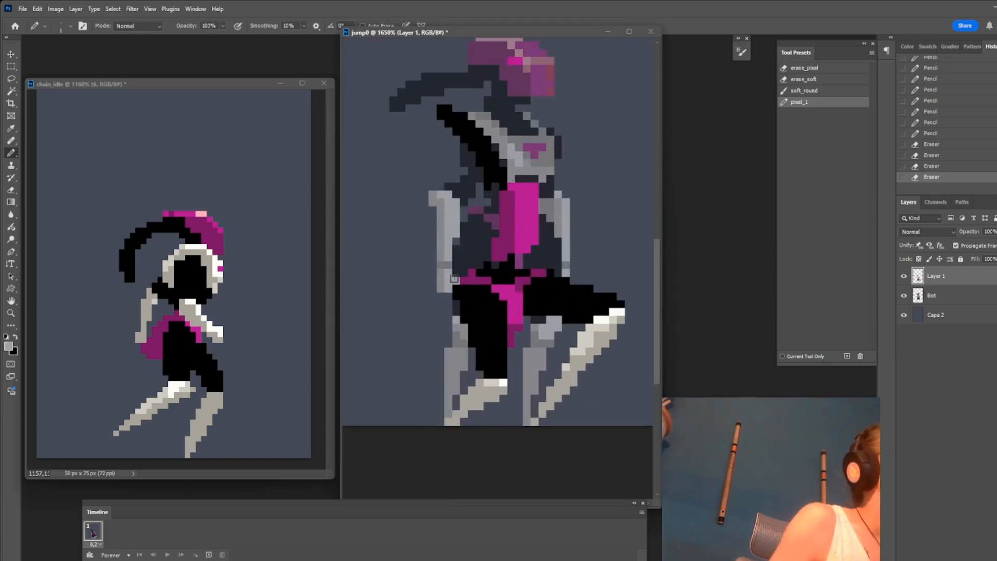
mouse_move(505, 264)
left_mouse_down()
mouse_move(436, 258)
mouse_move(453, 269)
left_mouse_up()
left_click_drag(550, 258, 597, 228)
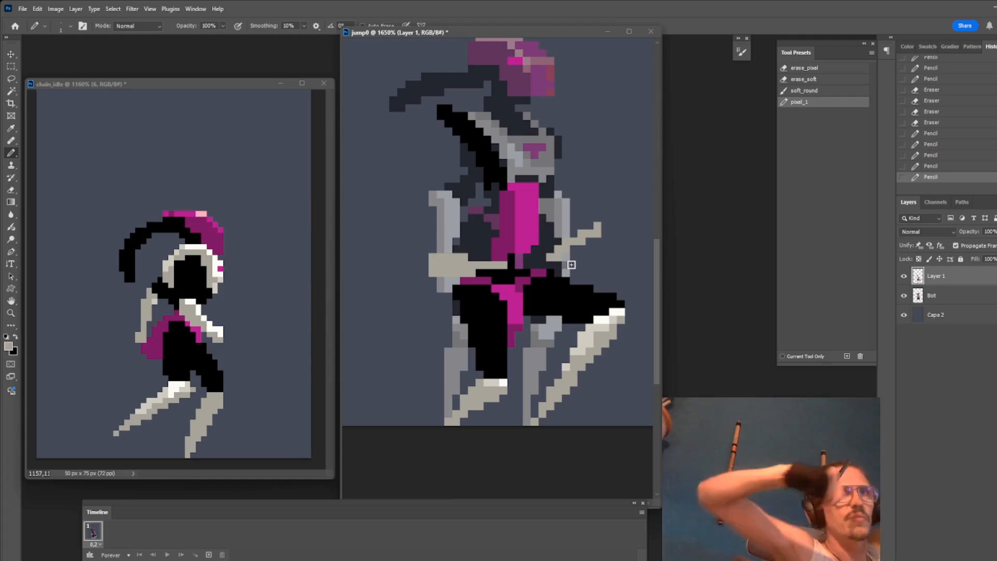
left_click_drag(517, 243, 512, 266)
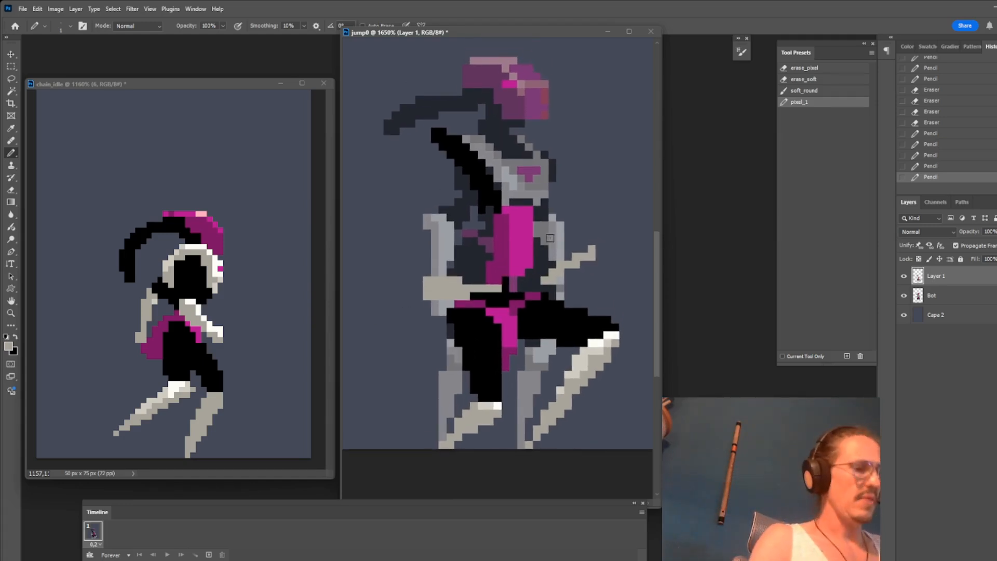
Erase the black back curve and the pink torso column above the waist
key("e")
left_click(482, 142)
left_click_drag(474, 176, 482, 202)
mouse_move(514, 216)
left_mouse_down()
mouse_move(513, 242)
mouse_move(482, 278)
mouse_move(522, 262)
left_mouse_up()
left_click(529, 210)
mouse_move(534, 203)
left_mouse_down()
mouse_move(488, 228)
mouse_move(456, 161)
mouse_move(494, 205)
left_mouse_up()
Thicken the waist in black and paint a beige-grey chest plate above it with a lighter highlight
key("b")
left_click(498, 295, "alt")
mouse_move(473, 289)
left_mouse_down()
mouse_move(501, 281)
mouse_move(483, 404)
mouse_move(506, 272)
mouse_move(538, 263)
left_mouse_up()
left_click(481, 425, "alt")
mouse_move(545, 257)
left_mouse_down()
mouse_move(521, 264)
mouse_move(497, 242)
mouse_move(529, 253)
mouse_move(506, 262)
mouse_move(528, 257)
left_mouse_up()
left_click(497, 264)
left_click(539, 256)
left_click(598, 351, "alt")
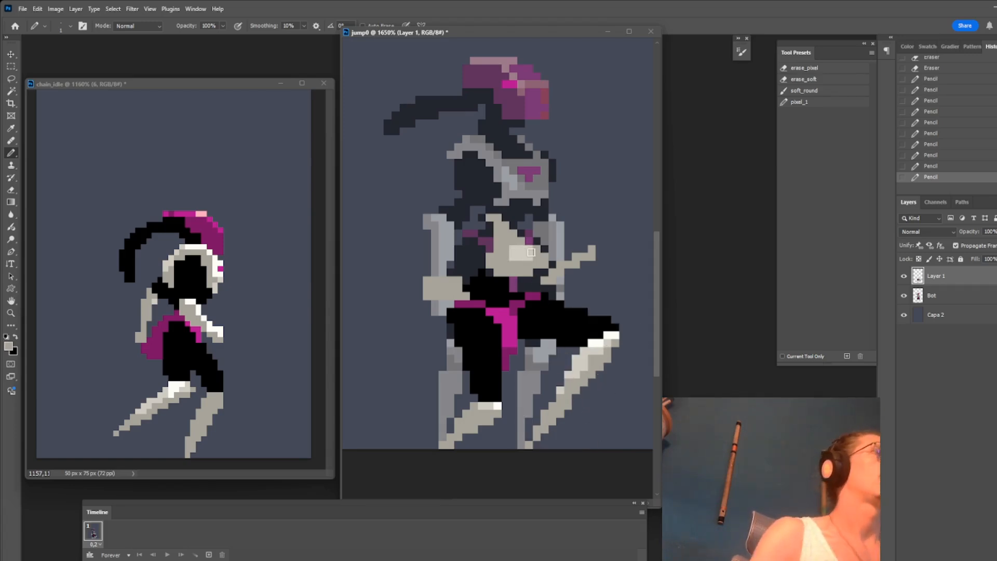
left_click(508, 242)
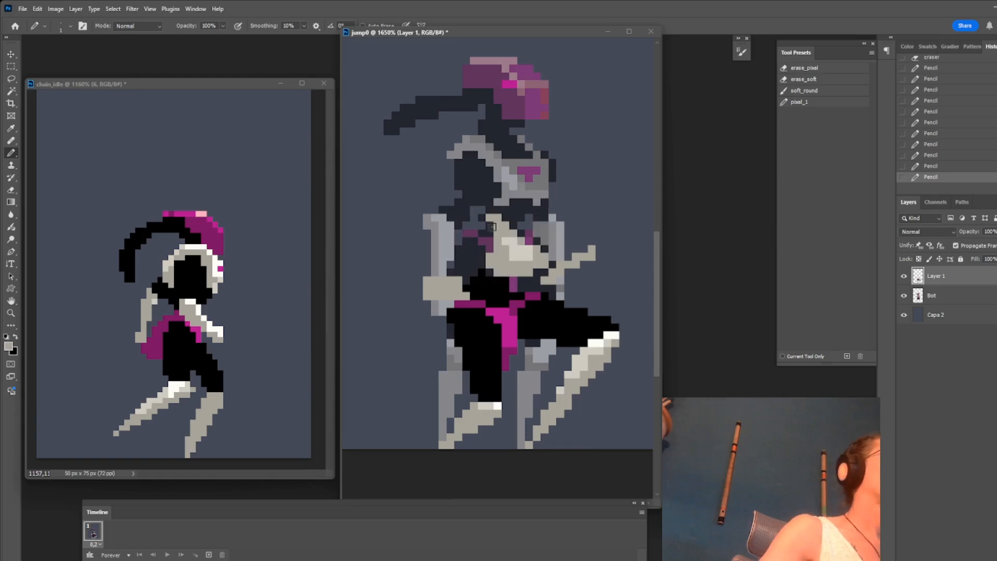
Draw the rear upper arm in black, stretching almost horizontally backward from the chest plate
left_click(484, 292, "alt")
mouse_move(474, 237)
left_mouse_down()
mouse_move(424, 252)
mouse_move(451, 248)
mouse_move(428, 260)
mouse_move(536, 240)
mouse_move(515, 229)
left_mouse_up()
left_click(527, 243)
Block in the head in dark pink above the chest plate and set the pencil smoothing to 100%
left_click(509, 351, "alt")
mouse_move(507, 184)
left_mouse_down()
mouse_move(518, 222)
mouse_move(523, 177)
mouse_move(512, 179)
mouse_move(516, 214)
mouse_move(533, 215)
mouse_move(537, 181)
left_mouse_up()
left_click(537, 174)
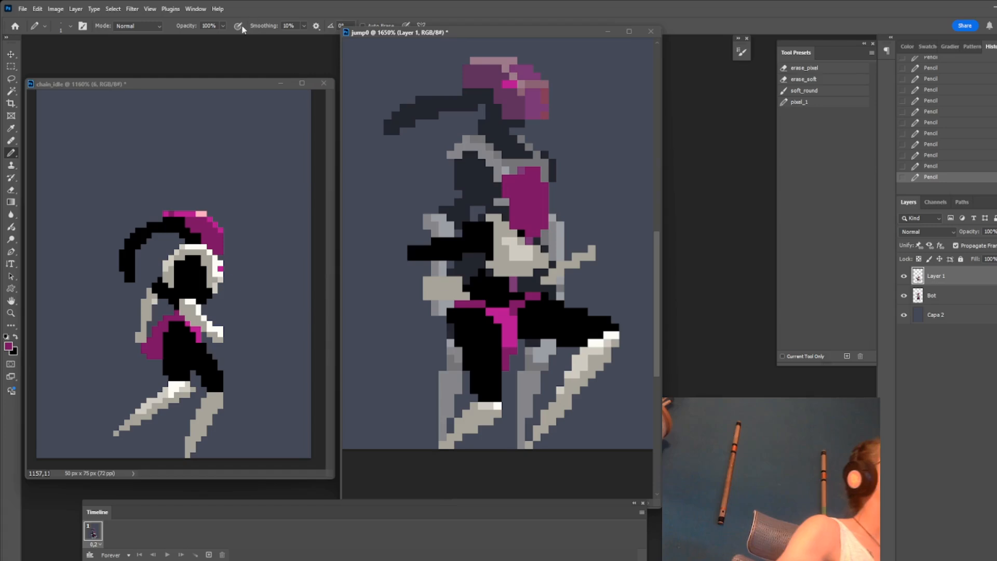
left_click_drag(265, 26, 380, 70)
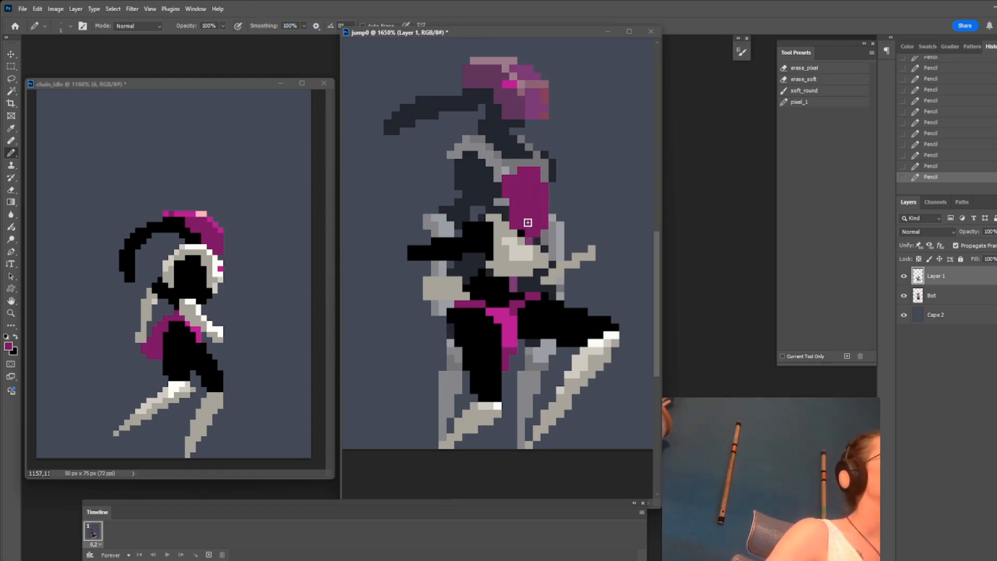
left_click_drag(547, 215, 543, 238)
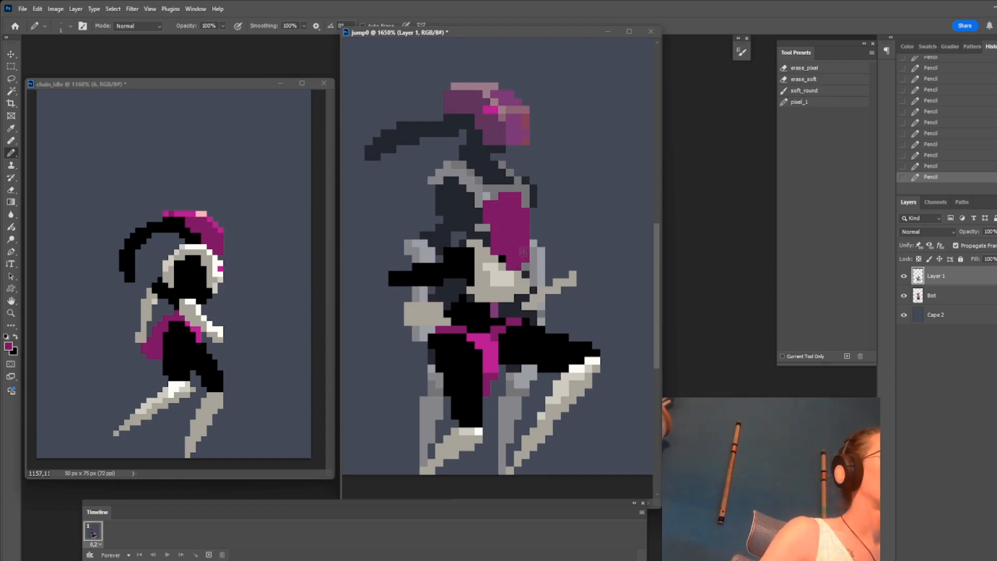
Paint the front of the head in bright pink and switch back to the pixel_1 tool preset
left_click(491, 355, "alt")
mouse_move(505, 251)
left_mouse_down()
mouse_move(519, 223)
mouse_move(511, 249)
mouse_move(543, 240)
mouse_move(512, 260)
mouse_move(528, 248)
left_mouse_up()
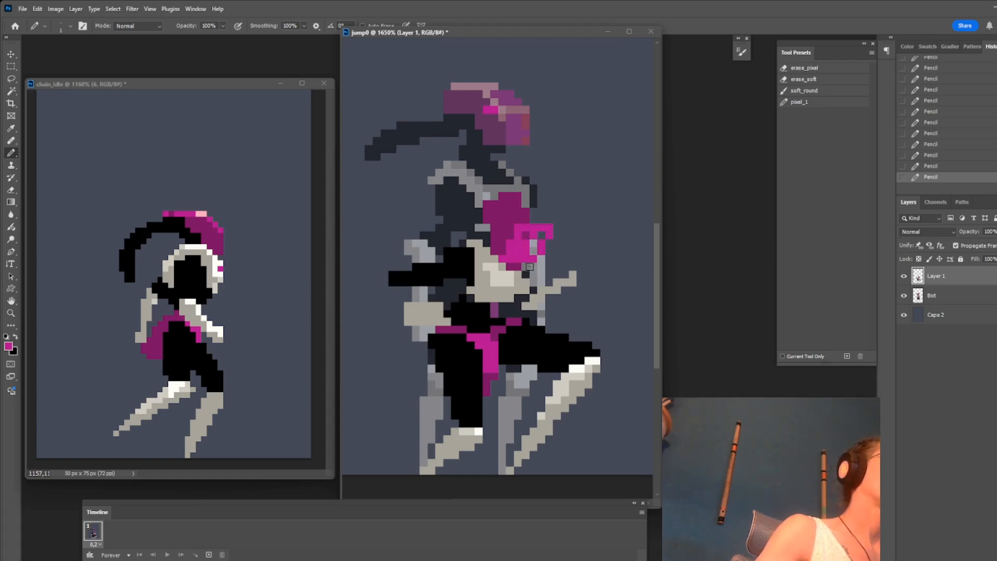
left_click_drag(540, 255, 485, 253)
left_click(815, 102)
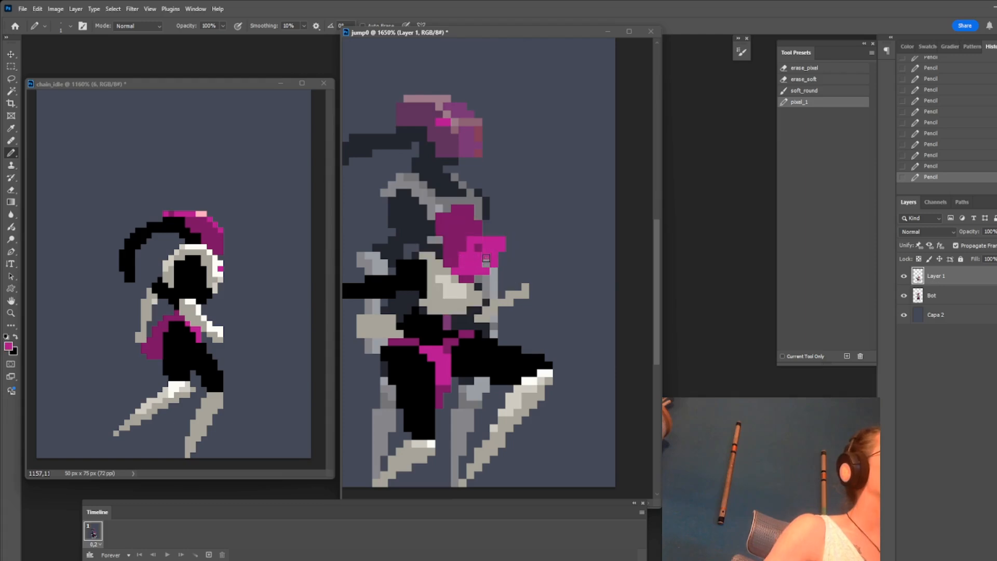
Round off the head in bright pink with a dark pink back edge and light pink highlight pixels
left_click(465, 222, "alt")
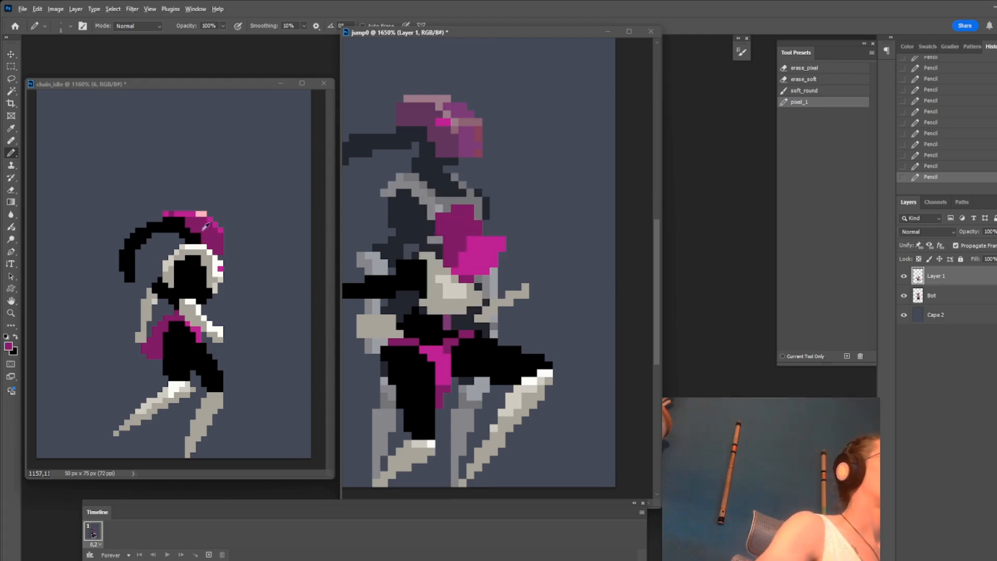
mouse_move(454, 204)
left_mouse_down()
mouse_move(470, 227)
mouse_move(483, 198)
mouse_move(497, 231)
mouse_move(477, 201)
mouse_move(444, 244)
mouse_move(434, 205)
left_mouse_up()
left_click(478, 226, "alt")
left_click(453, 231, "alt")
left_click(481, 358, "alt")
mouse_move(434, 205)
left_mouse_down()
mouse_move(512, 230)
mouse_move(486, 187)
mouse_move(491, 137)
mouse_move(524, 237)
left_mouse_up()
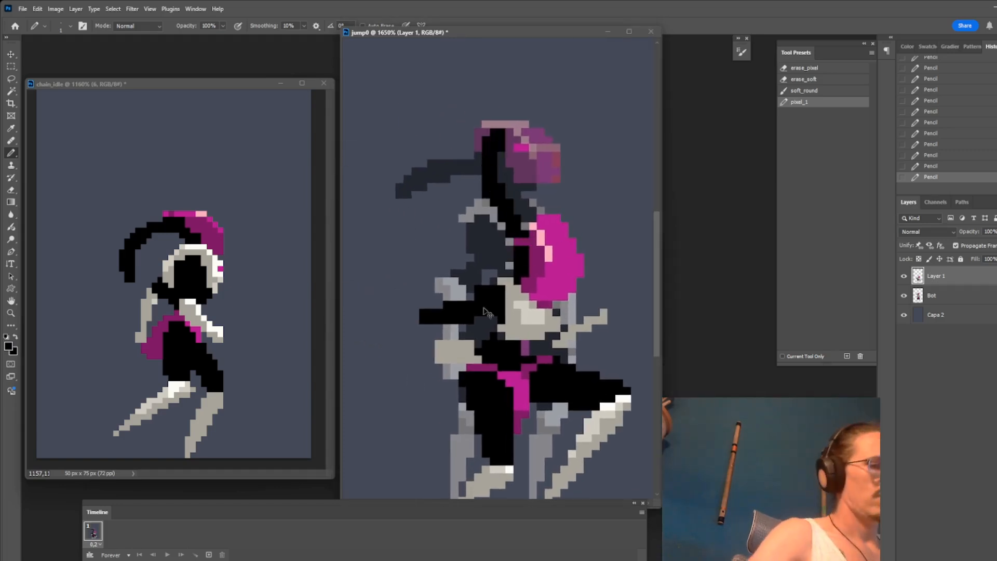
key("ctrl+z")
key("ctrl+z")
key("ctrl+z")
key("ctrl+z")
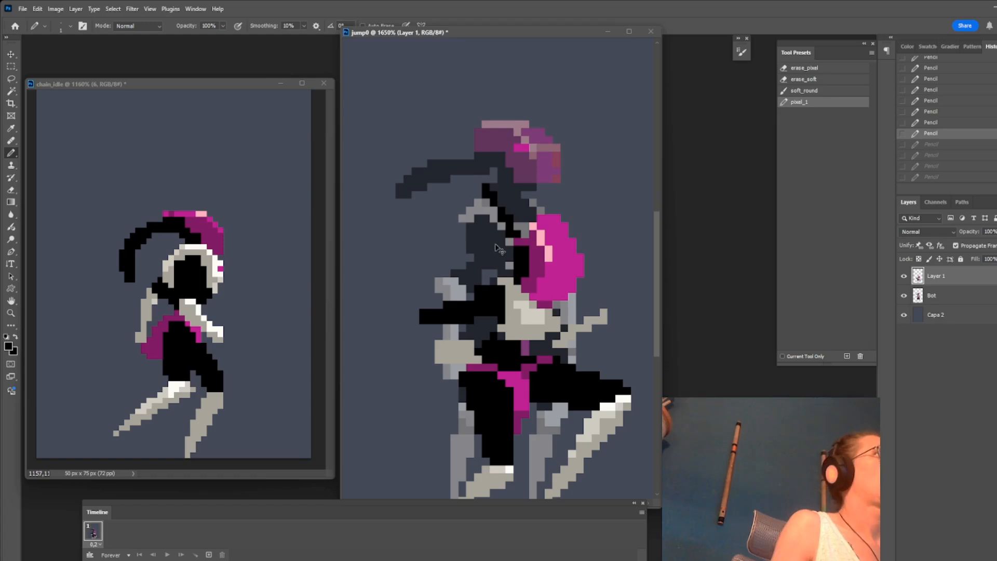
key("ctrl+z")
Draw the black ponytail curving upward and backward from the back of the head
mouse_move(518, 237)
left_mouse_down()
mouse_move(433, 178)
mouse_move(511, 220)
mouse_move(457, 190)
mouse_move(518, 236)
left_mouse_up()
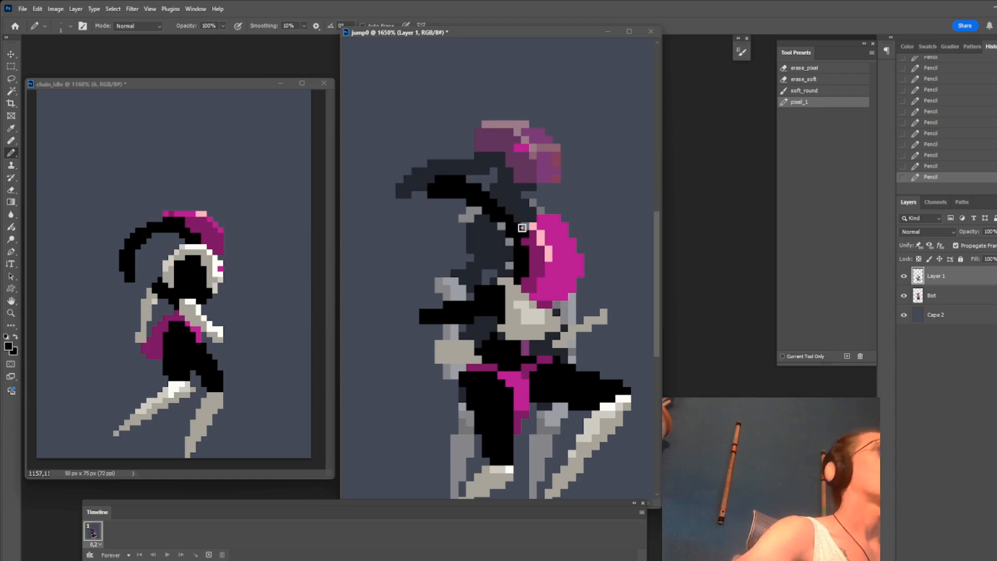
Extend the rear forearm in beige-grey beneath the black upper arm to the chest, slim its lower edge, and add a lighter highlight
left_click_drag(434, 336, 503, 335)
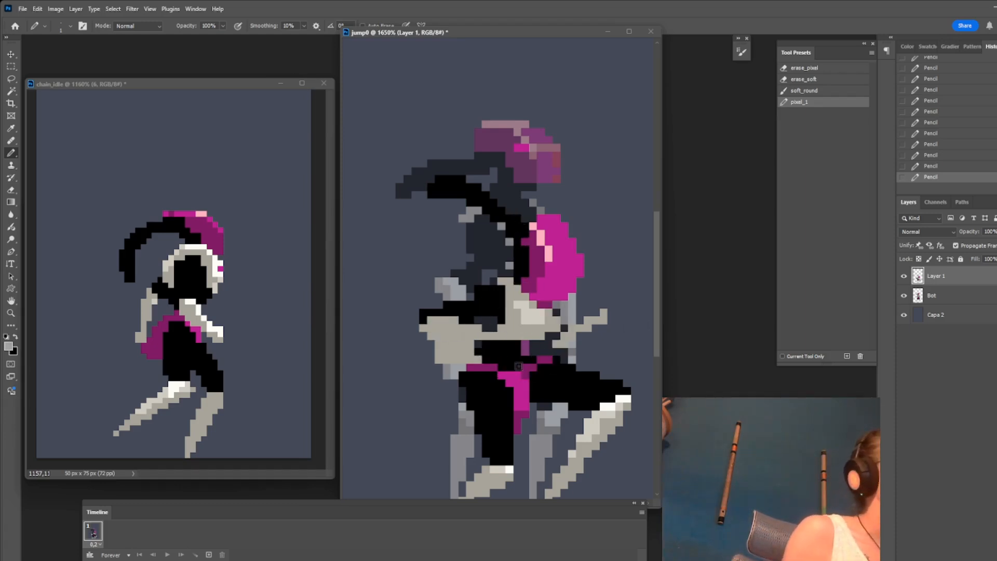
mouse_move(437, 353)
left_mouse_down()
mouse_move(428, 318)
mouse_move(408, 307)
left_mouse_up()
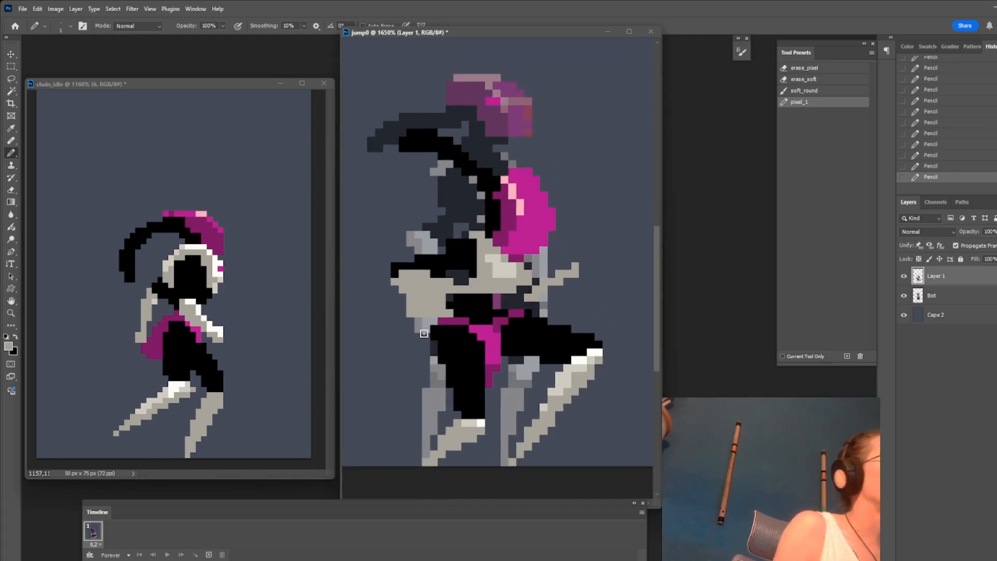
key("e")
left_click(426, 306)
left_click(442, 311)
key("b")
left_click_drag(422, 275, 470, 290)
Fill the remaining gap in the waist below the chest plate with black pixels
scroll(520, 295, "down", 5)
scroll(520, 305, "up", 3)
scroll(520, 305, "up", 3)
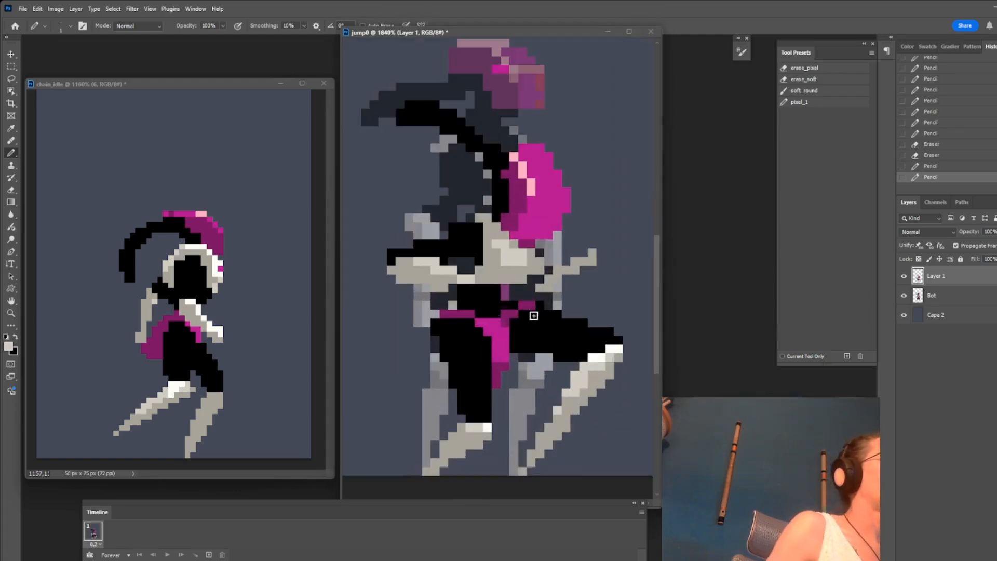
left_click(486, 303, "alt")
left_click(504, 293)
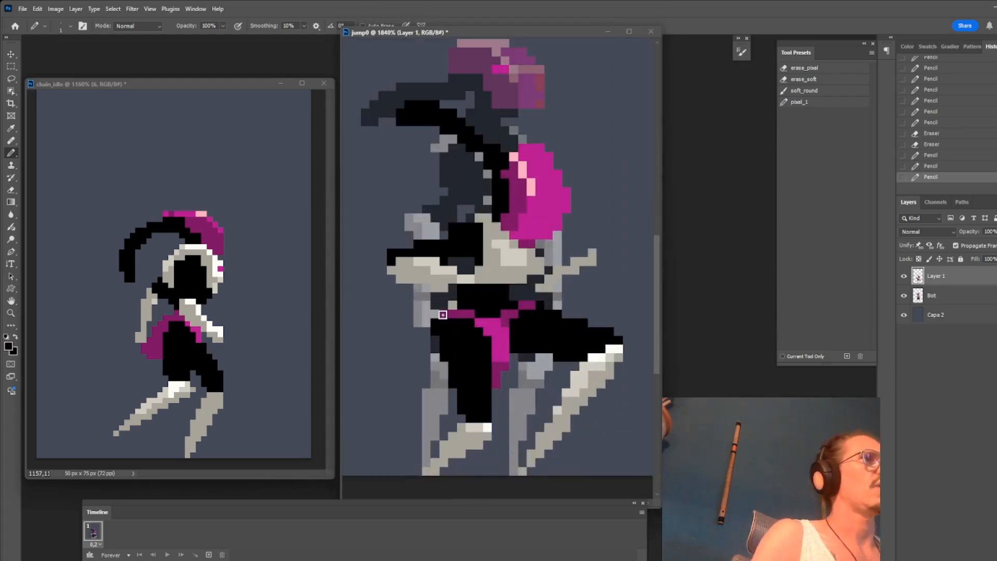
Trim the back edge of the rear hip and thigh by erasing the outermost black and pink pixels
key("e")
left_click_drag(467, 333, 451, 322)
left_click(424, 295)
left_click(424, 314)
left_click(429, 350)
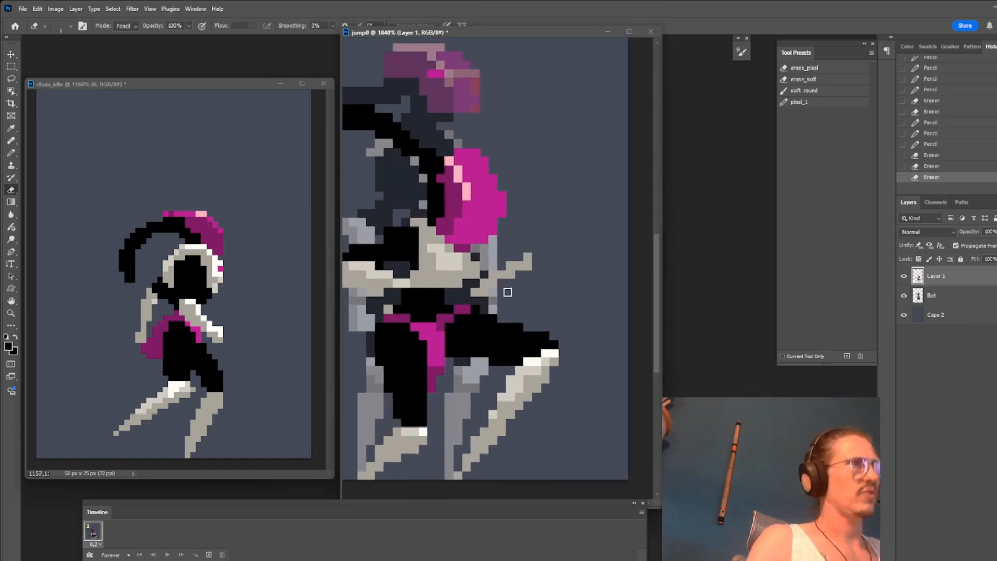
Touch up the chest plate and the front arm where it meets the waist with individual pixels in sampled colours
key("b")
left_click_drag(447, 265, 466, 260)
scroll(522, 287, "down", 4)
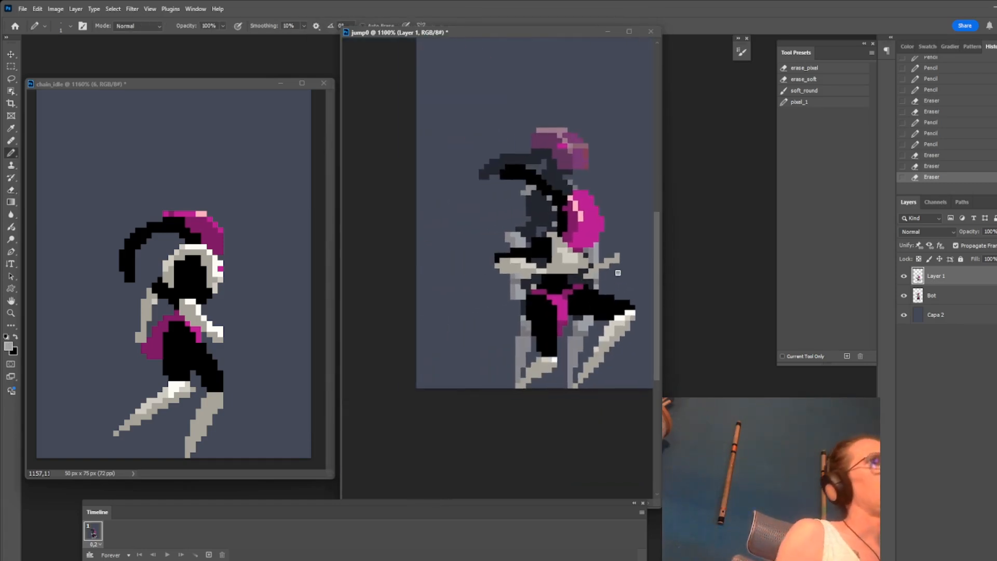
scroll(497, 270, "up", 4)
left_click(489, 321, "alt")
left_click(489, 305)
left_click(476, 300)
left_click(445, 312, "alt")
left_click(467, 317)
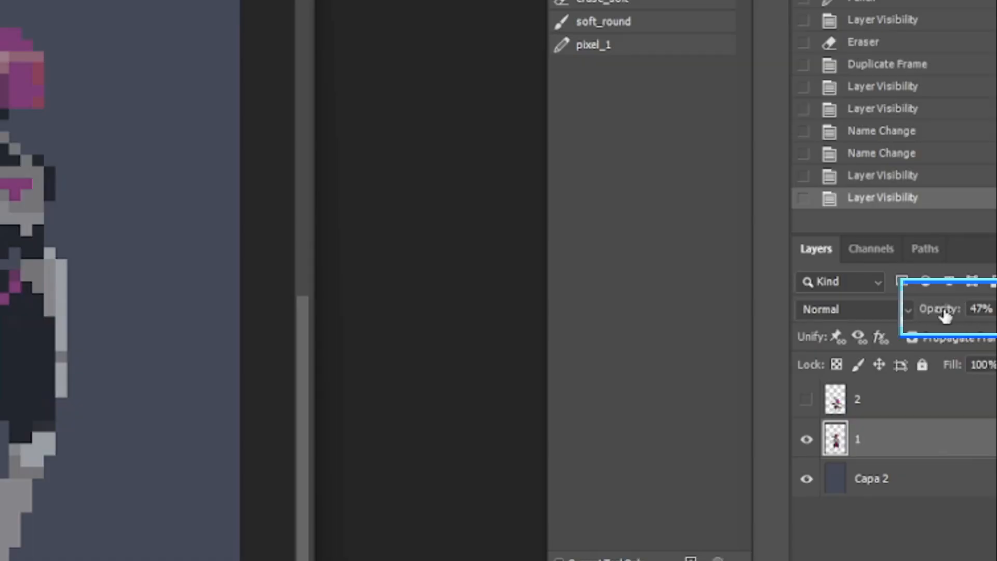
Restore layer 1 to 100% opacity and switch to the second animation frame
left_click_drag(942, 313, 996, 312)
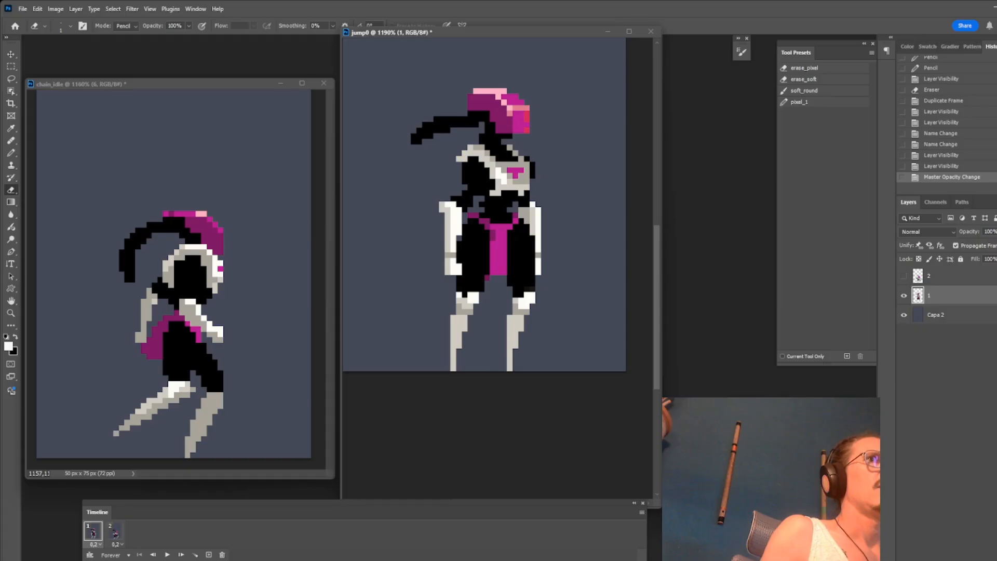
left_click(115, 535)
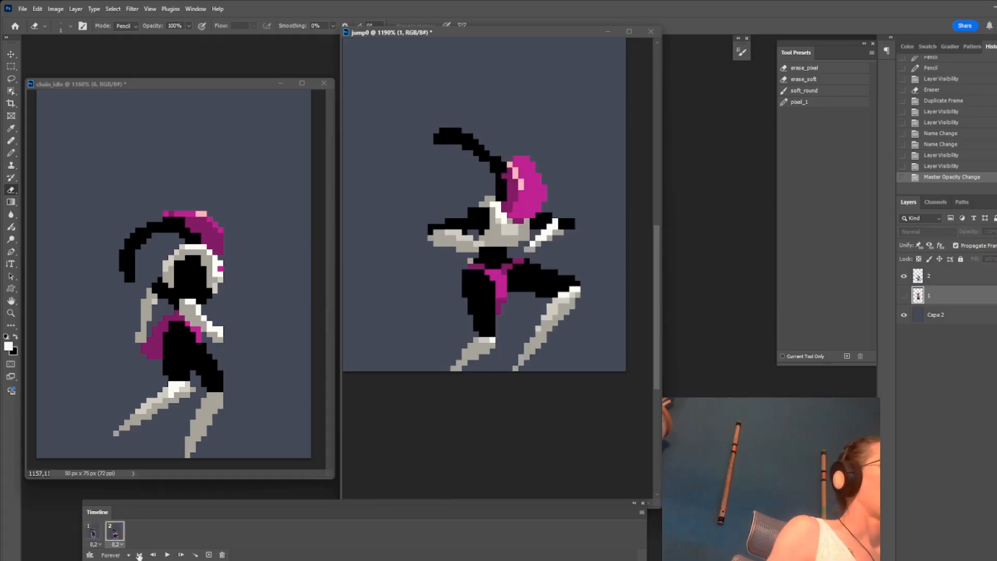
Duplicate the second frame and lower layer 2's opacity to 50% in the new frame
left_click(208, 555)
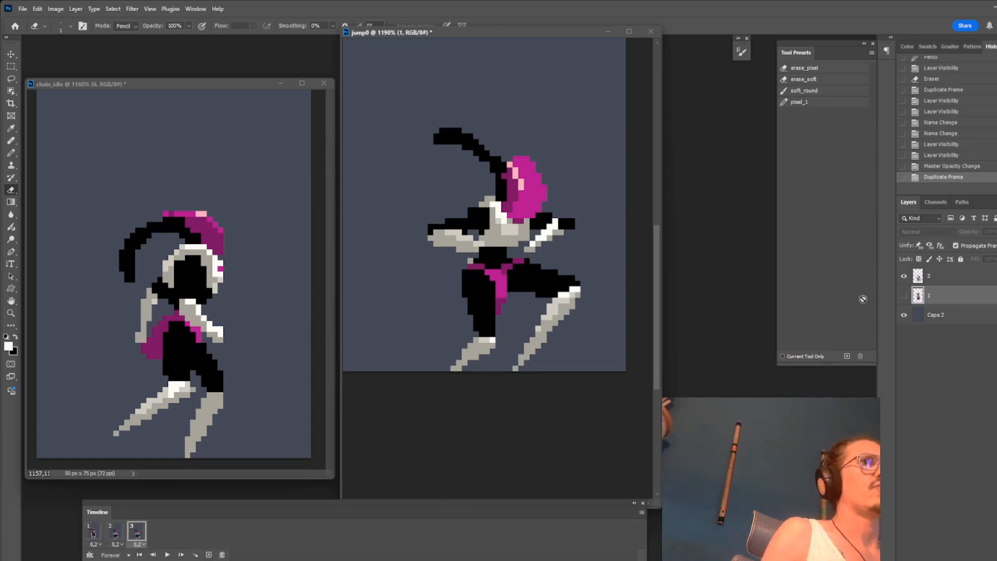
left_click(957, 278)
left_click_drag(971, 235, 987, 233)
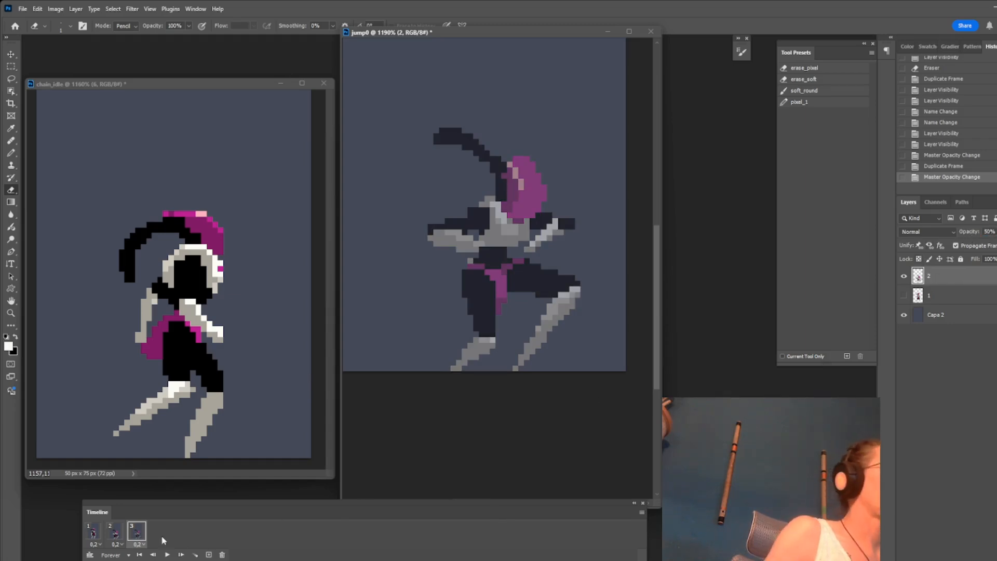
Compare the three timeline frames to check how layer 2's opacity differs between them
left_click(115, 535)
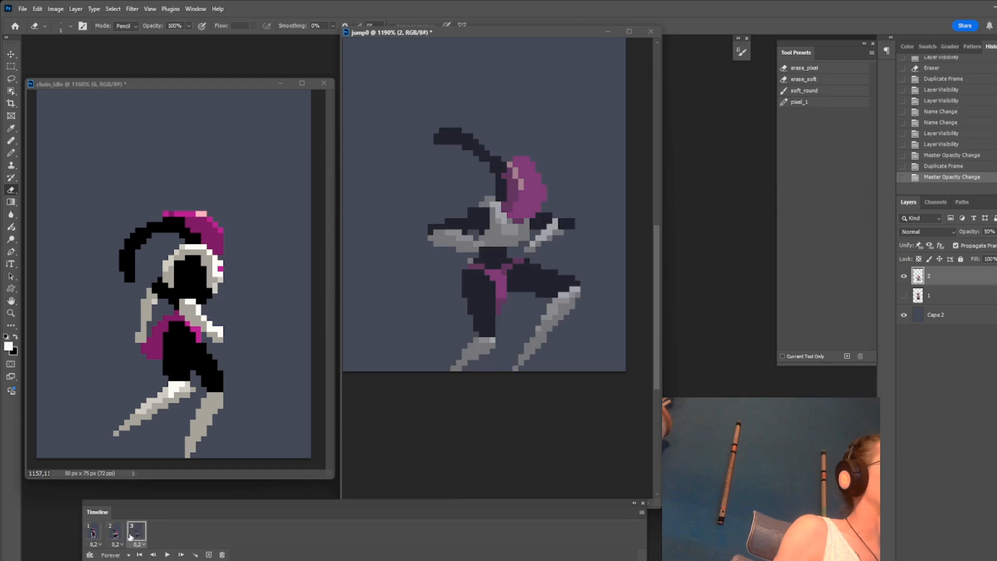
left_click(139, 535)
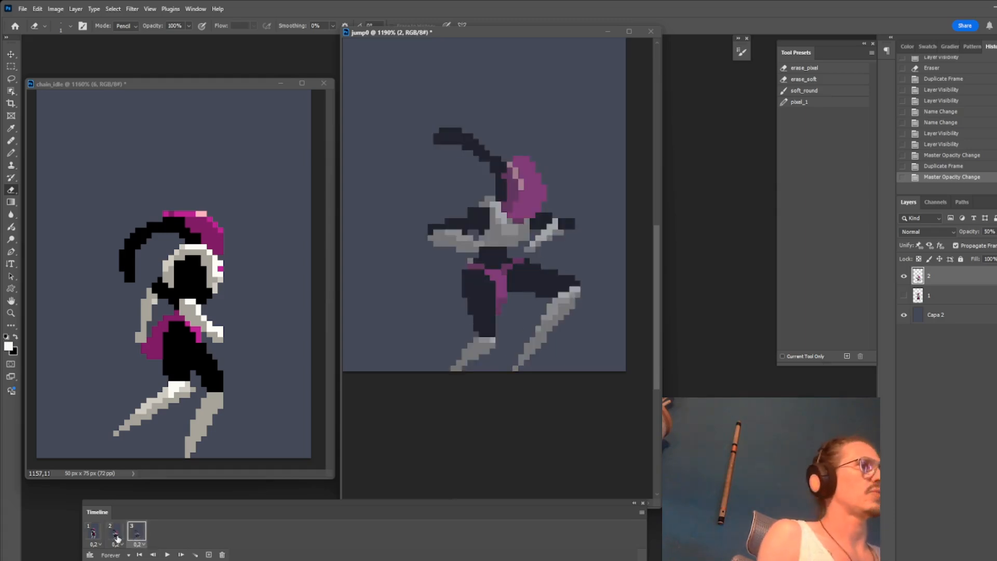
left_click(98, 538)
left_click(115, 538)
left_click(137, 537)
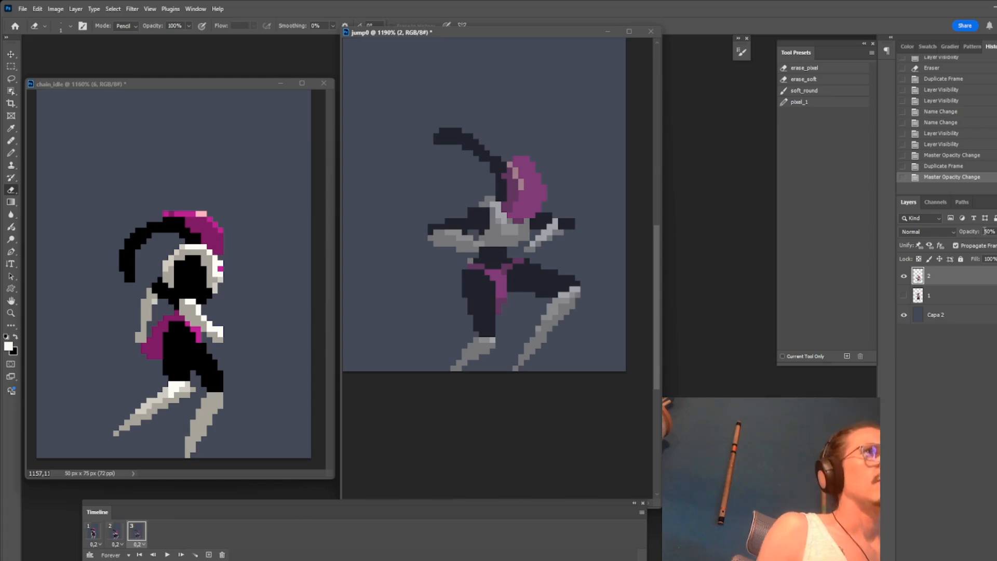
Return layer 2's opacity to 100% and delete the duplicated third frame
left_click_drag(964, 234, 991, 234)
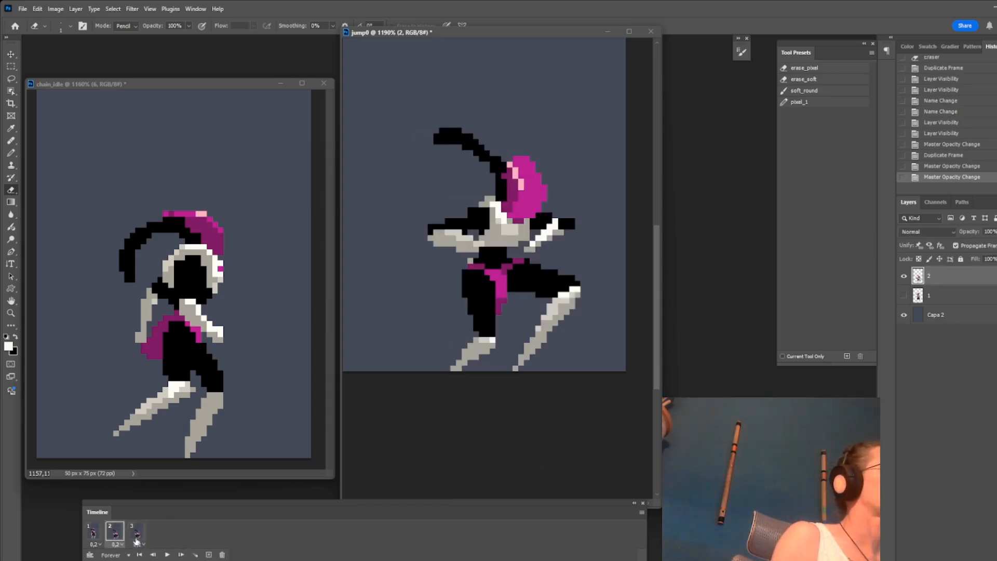
left_click(93, 533)
left_click(114, 531)
left_click_drag(167, 544, 222, 555)
Play the two-frame animation at a reduced zoom to preview the jump, then stop playback
scroll(487, 443, "down", 5)
key("space")
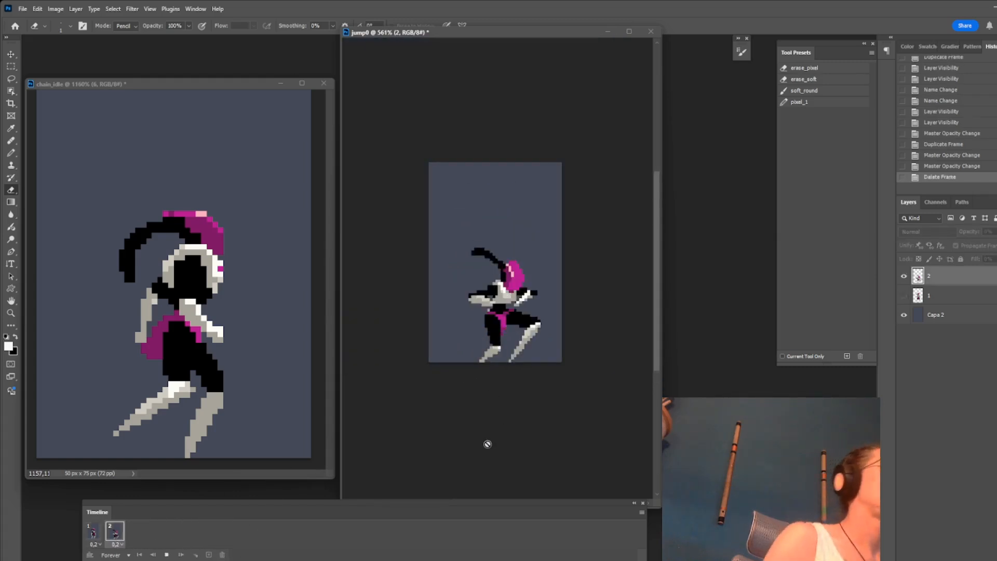
key("space")
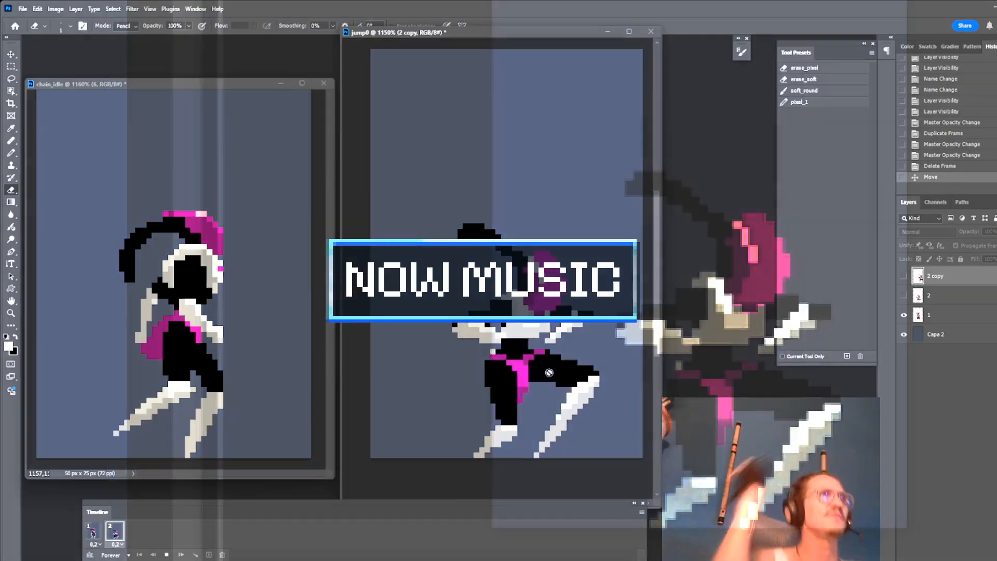
key("space")
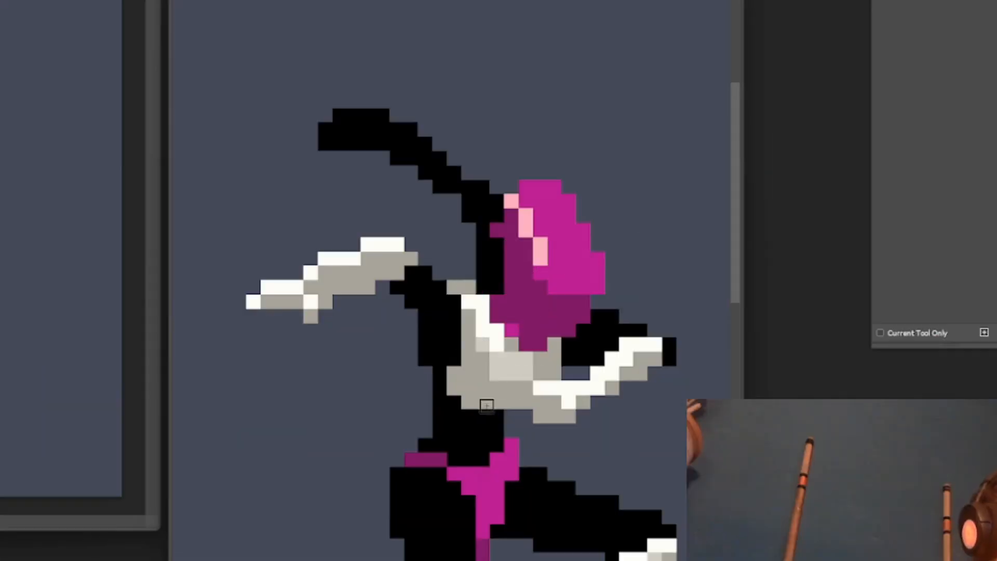
Paint a small dark magenta emblem in the middle of the bot's chest plate
left_click(525, 330)
left_click_drag(520, 326, 530, 326)
left_click_drag(509, 375, 508, 391)
left_click(512, 382)
left_click(525, 375)
right_click(484, 375)
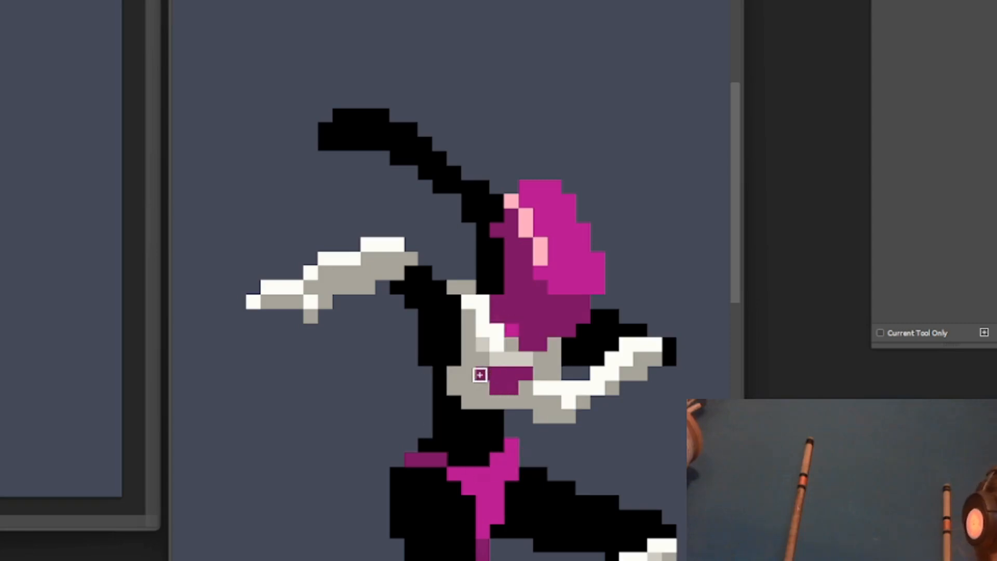
Flip between the previous and current frames to compare the poses at small scale
scroll(467, 403, "down", 5)
scroll(447, 410, "up", 2)
key("Left")
key("Right")
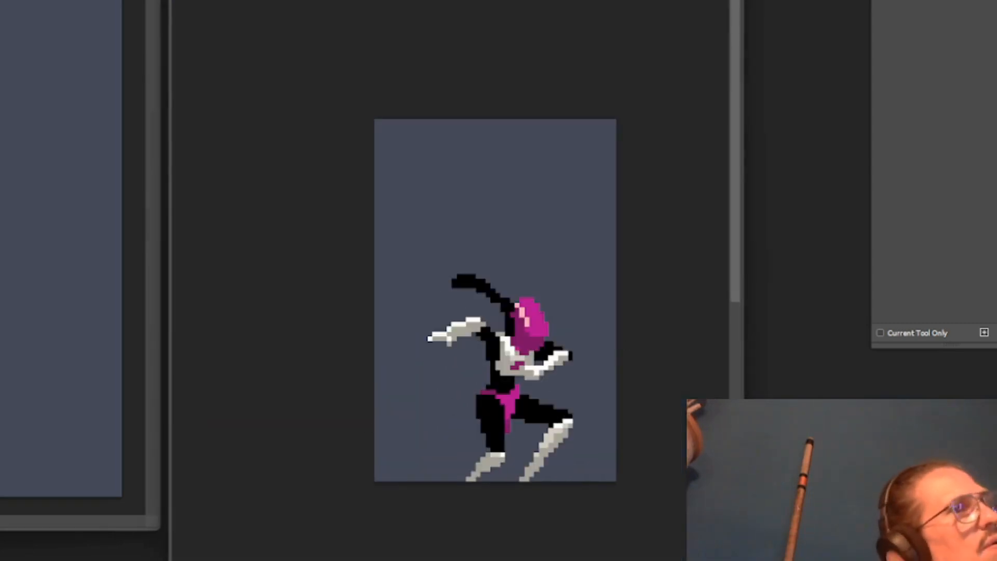
key("Left")
key("Right")
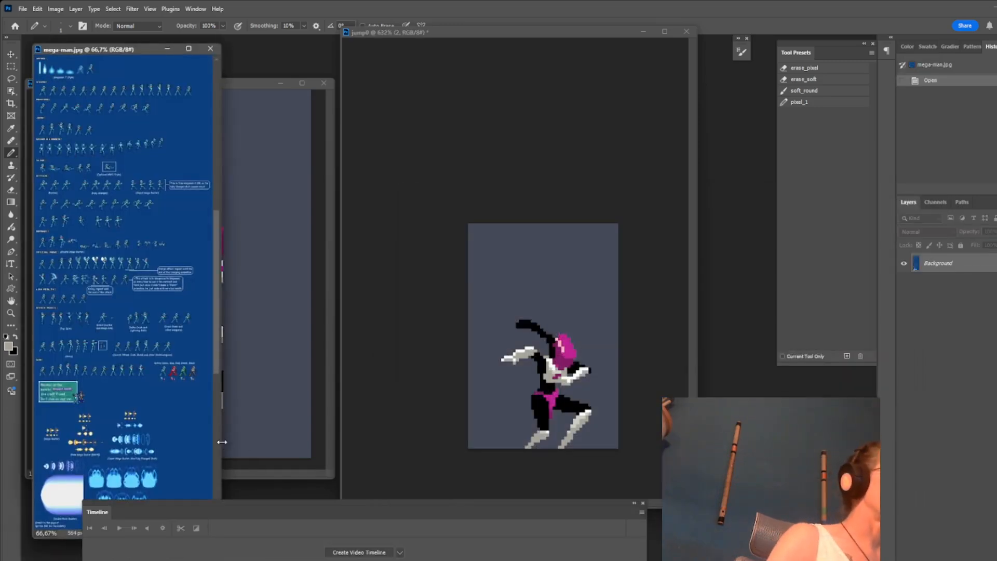
Widen the mega-man.jpg reference window and enlarge its sprite sheet for a closer look
left_click_drag(221, 442, 482, 442)
scroll(403, 334, "up", 5)
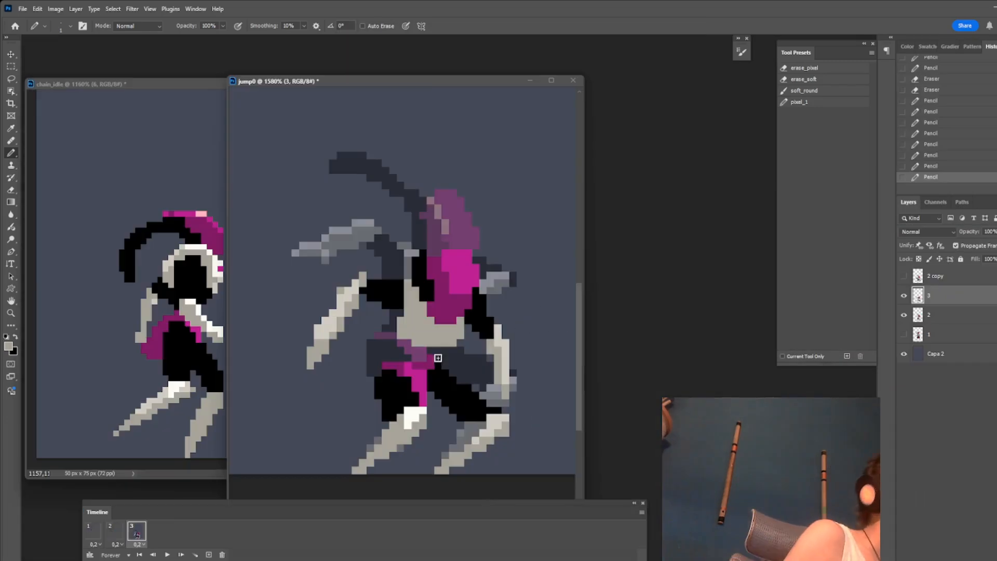
Highlight the chest plate's shoulder strap in light beige on layer 3 and fill the waist beneath it with black
left_click(385, 293, "alt")
left_click(404, 306)
left_click(333, 320, "alt")
left_click_drag(407, 283, 415, 307)
left_click(422, 316)
left_click(439, 372, "alt")
left_click_drag(390, 352, 409, 356)
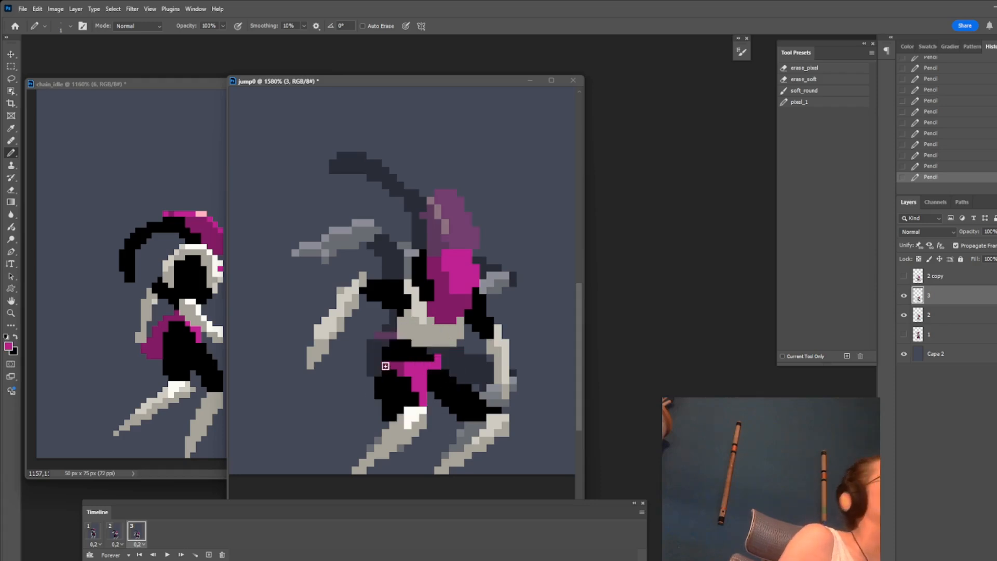
Shade the rear part of the magenta belt above the back thigh in dark magenta
scroll(431, 417, "down", 5)
scroll(486, 347, "up", 8)
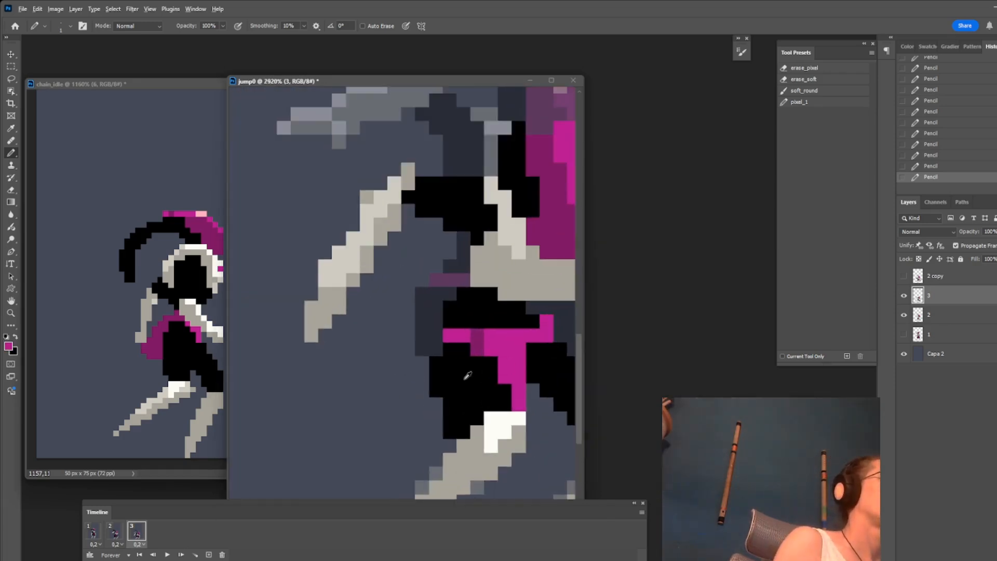
left_click(473, 336, "alt")
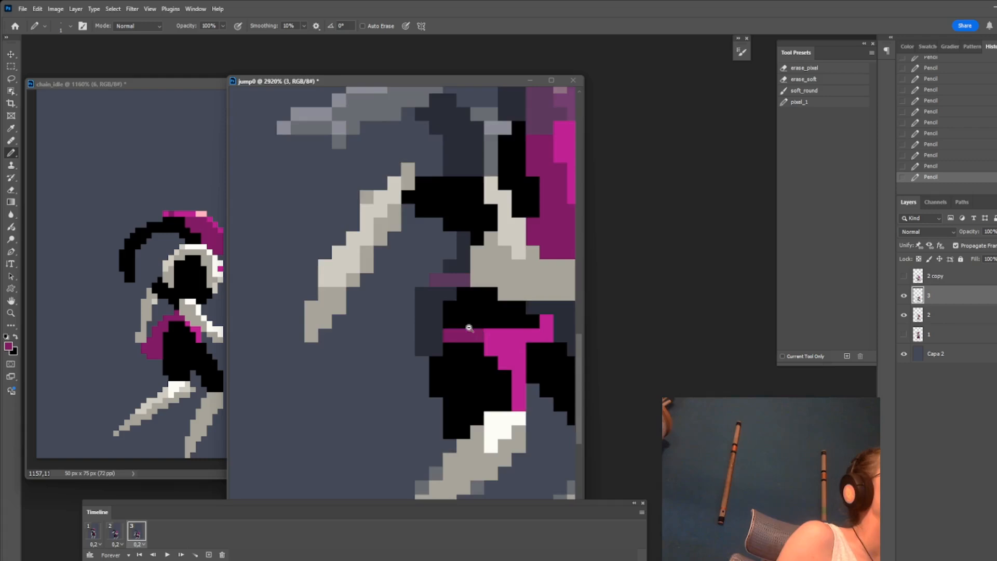
scroll(479, 329, "down", 4)
scroll(448, 305, "up", 3)
scroll(413, 324, "up", 3)
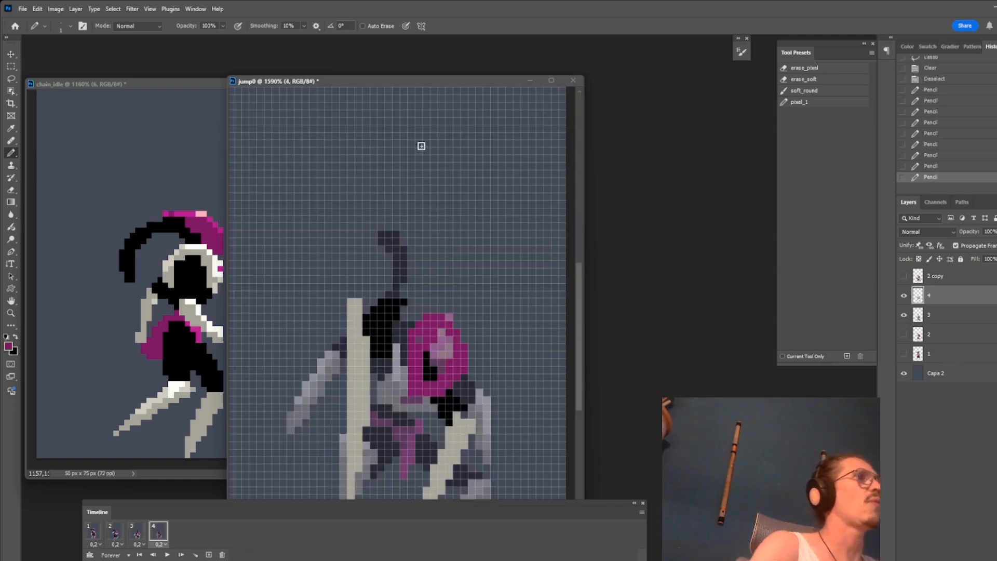
Undo the latest pencil strokes on layer 4, including the round dark magenta head outline
left_click_drag(423, 145, 431, 146)
key("ctrl+z")
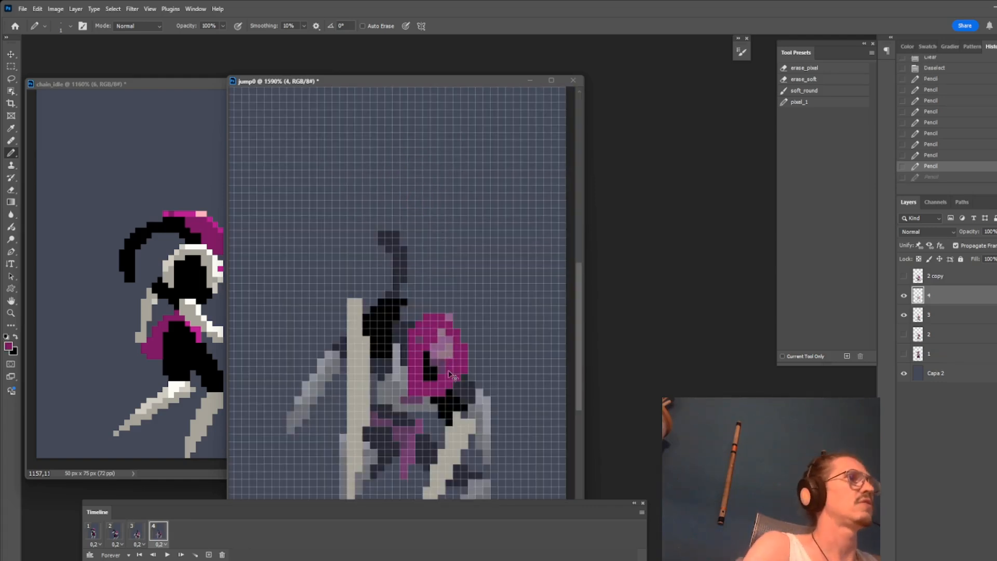
key("ctrl+z")
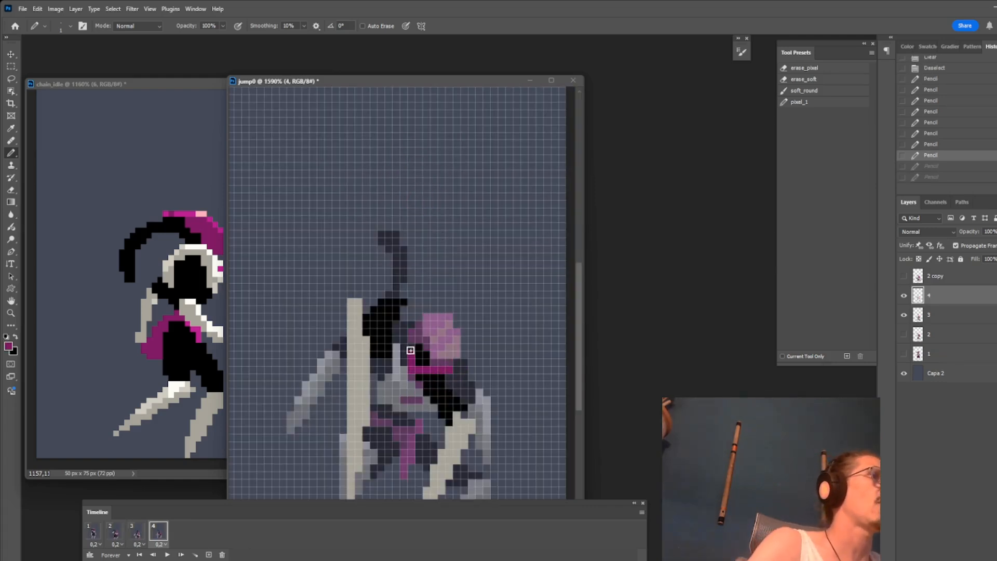
Draw a tall, pointed head in dark magenta on layer 4, fill it with brighter magenta, and trim its edges
mouse_move(413, 284)
left_mouse_down()
mouse_move(411, 200)
mouse_move(420, 197)
mouse_move(454, 322)
left_mouse_up()
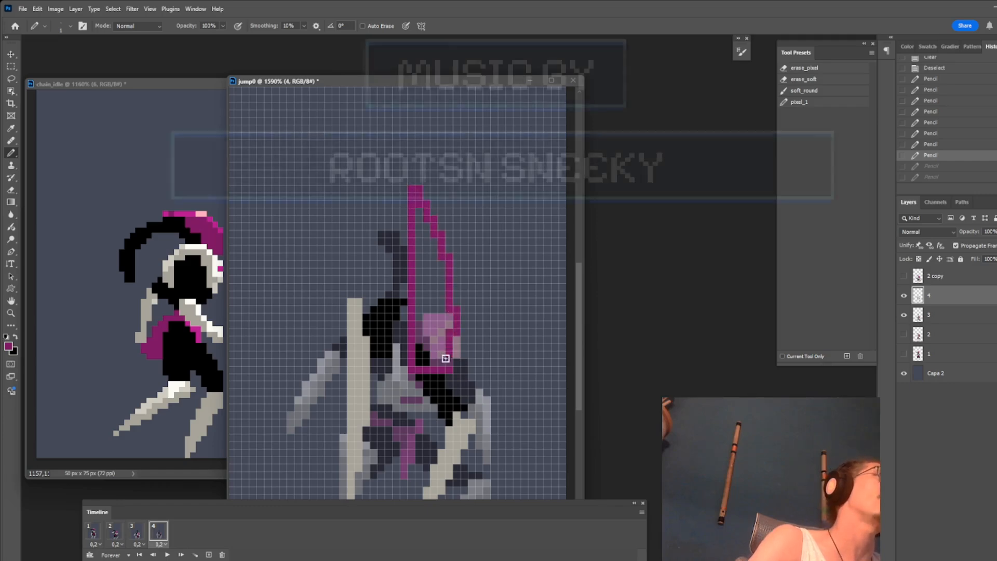
mouse_move(422, 203)
left_mouse_down()
mouse_move(419, 310)
mouse_move(425, 243)
mouse_move(443, 352)
mouse_move(423, 228)
left_mouse_up()
key("e")
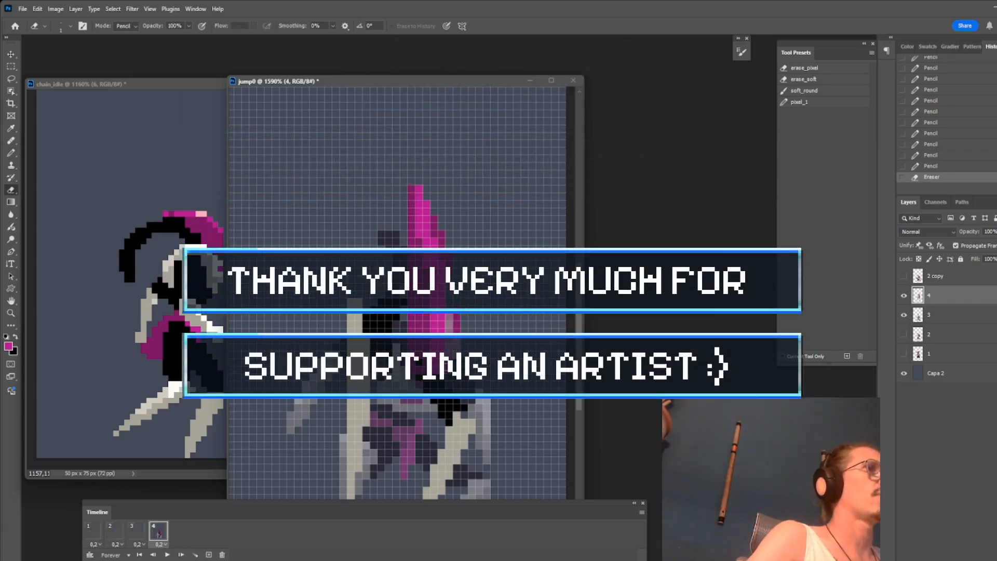